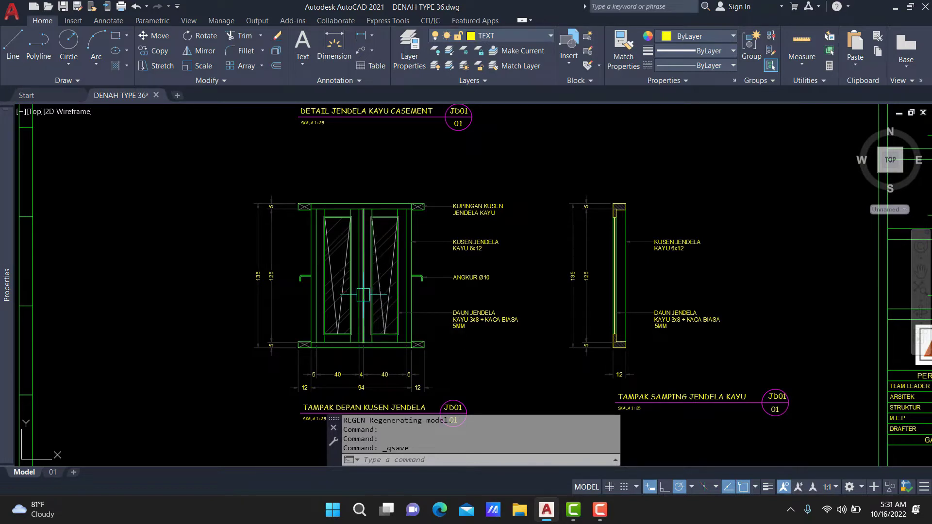
Zoom and pan around the finished JD01 window detail, its bottom dimensions and titles.
scroll(361, 291, up, 4)
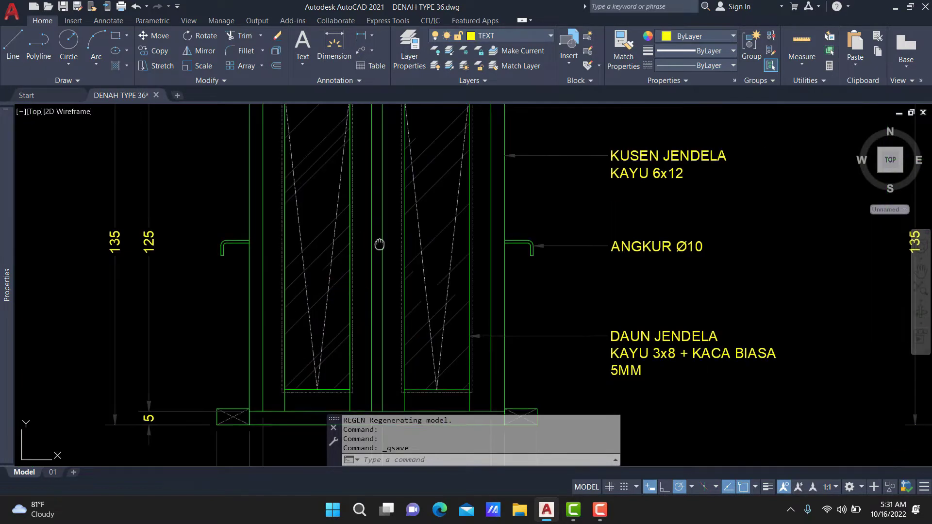
scroll(425, 305, up, 1)
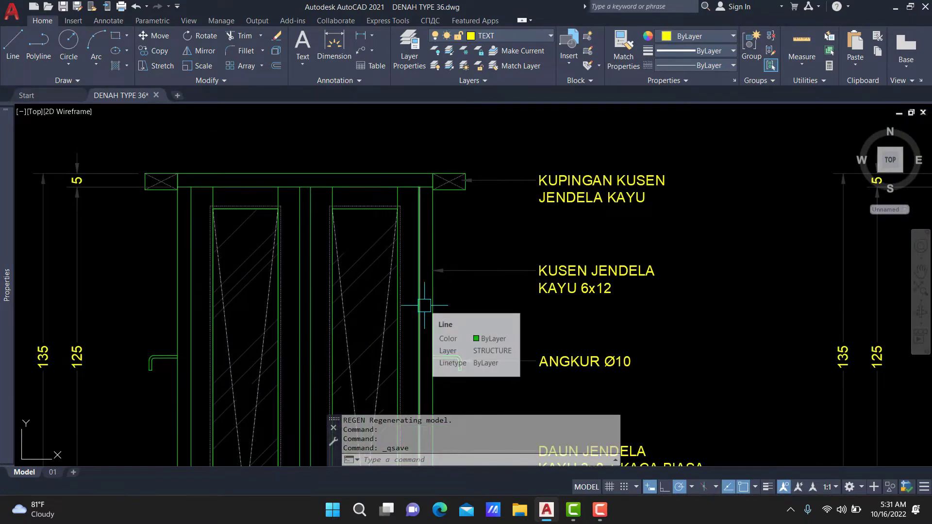
scroll(420, 293, down, 2)
middle_drag(607, 364, 545, 306)
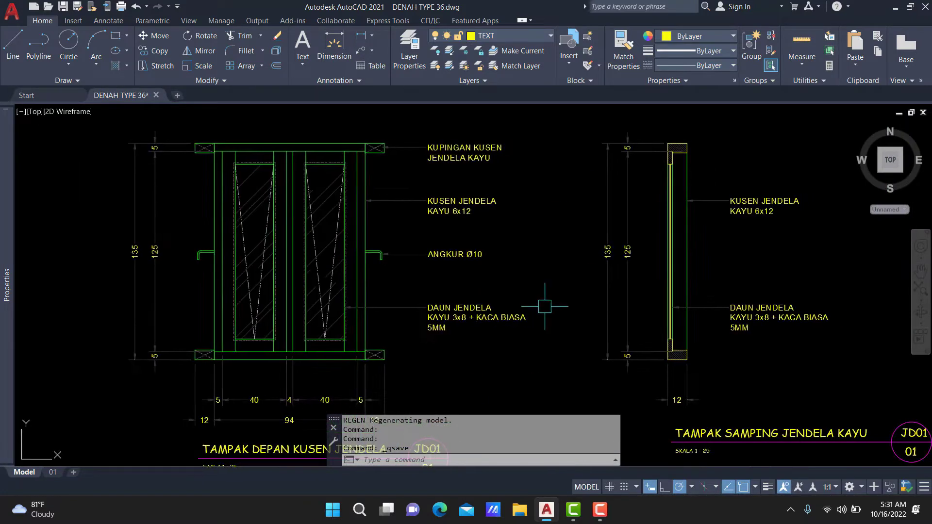
middle_drag(567, 236, 538, 320)
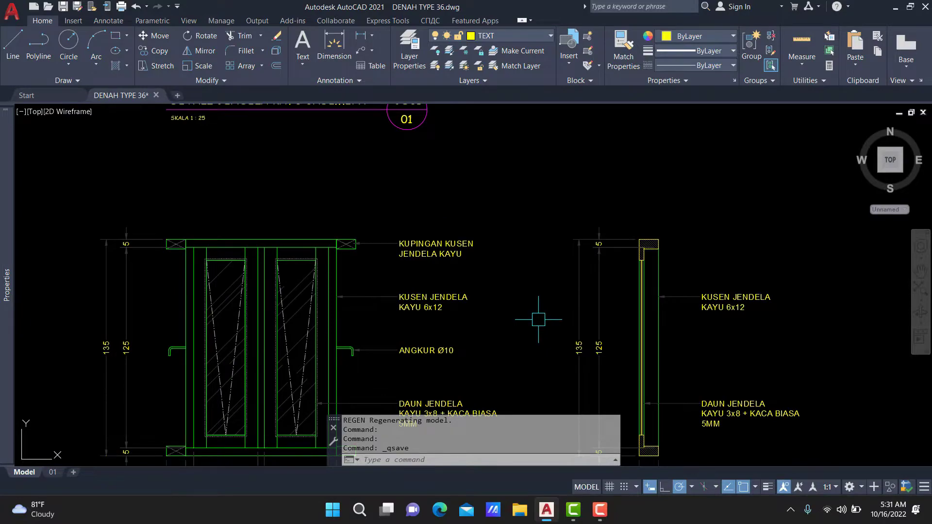
Zoom out and pan to show the whole grid of drawing sheets.
scroll(539, 318, down, 5)
scroll(545, 233, down, 3)
middle_drag(546, 233, 606, 207)
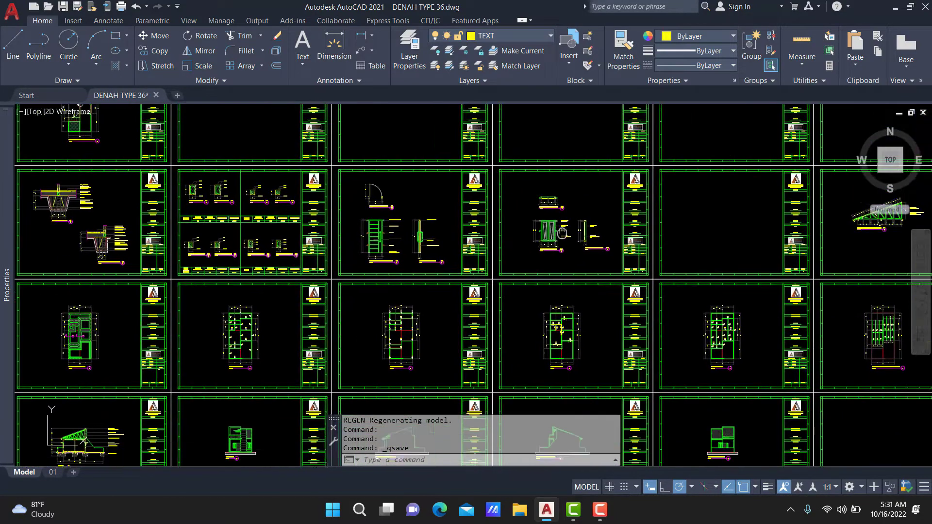
scroll(557, 267, down, 2)
middle_drag(558, 266, 545, 295)
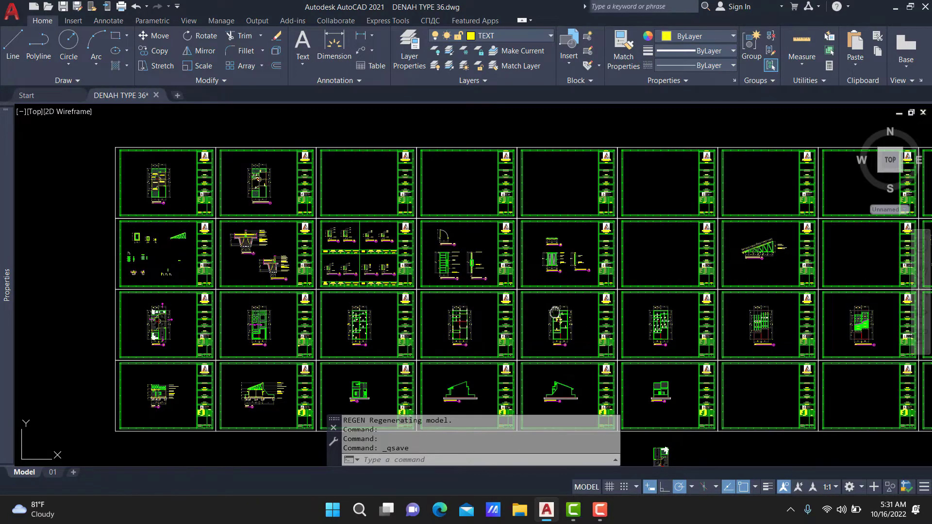
middle_drag(553, 298, 379, 308)
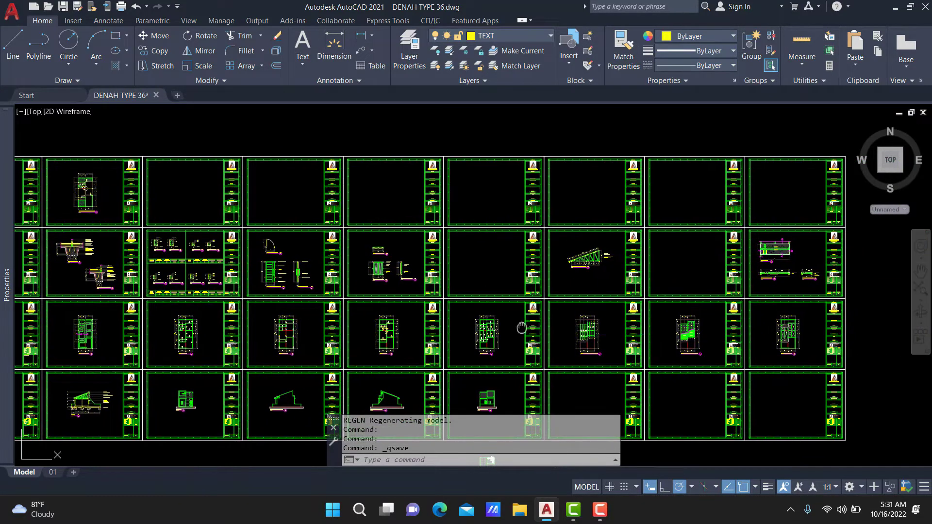
mouse_move(522, 328)
middle_down()
mouse_move(559, 314)
mouse_move(442, 304)
middle_up()
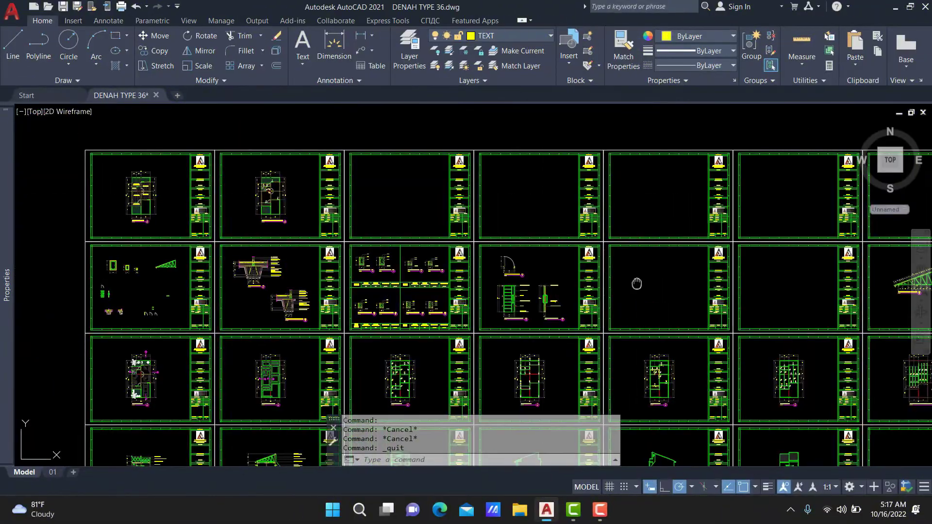
Pan and zoom across the sheets to find the DENAH TYPE 36 floor plan.
mouse_move(646, 312)
middle_down()
mouse_move(746, 299)
mouse_move(505, 310)
middle_up()
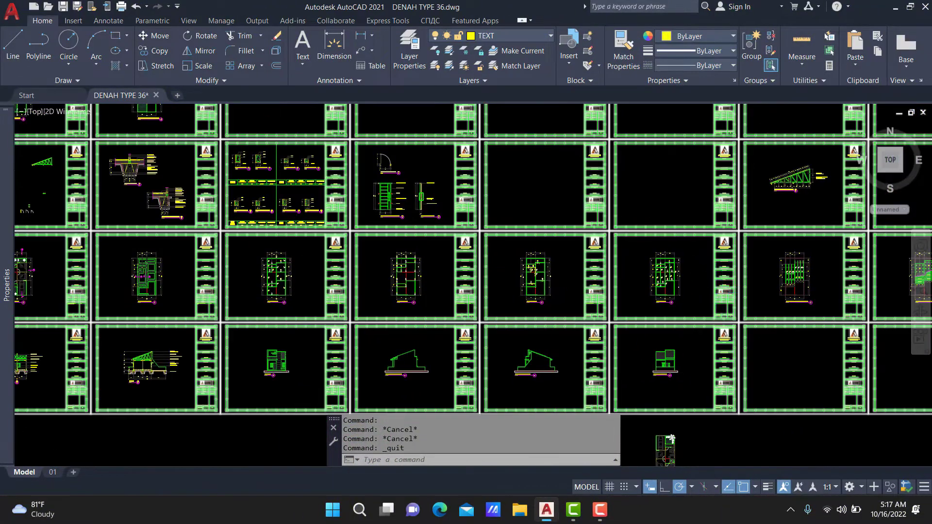
scroll(647, 316, up, 4)
scroll(646, 316, up, 2)
scroll(647, 316, up, 2)
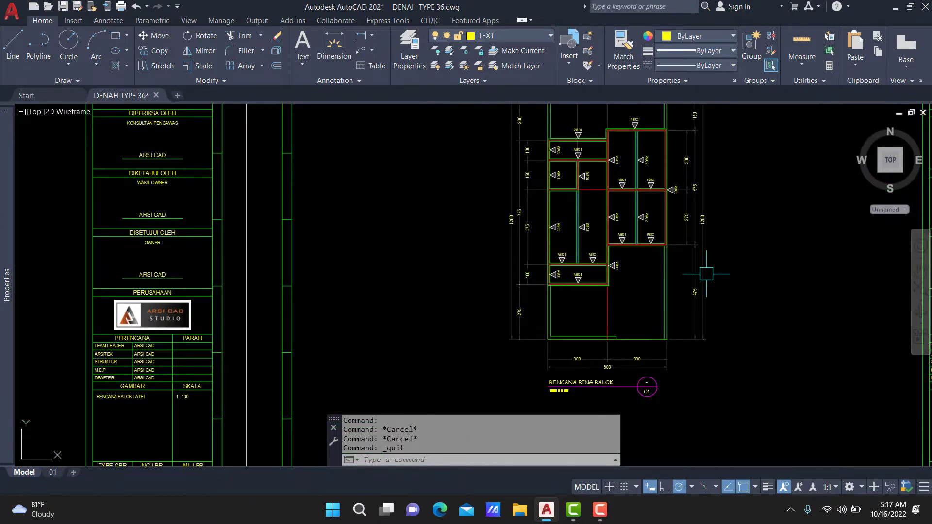
scroll(707, 274, down, 4)
mouse_move(706, 274)
middle_down()
mouse_move(367, 283)
mouse_move(680, 291)
mouse_move(712, 345)
middle_up()
mouse_move(485, 291)
middle_down()
mouse_move(340, 242)
mouse_move(339, 301)
middle_up()
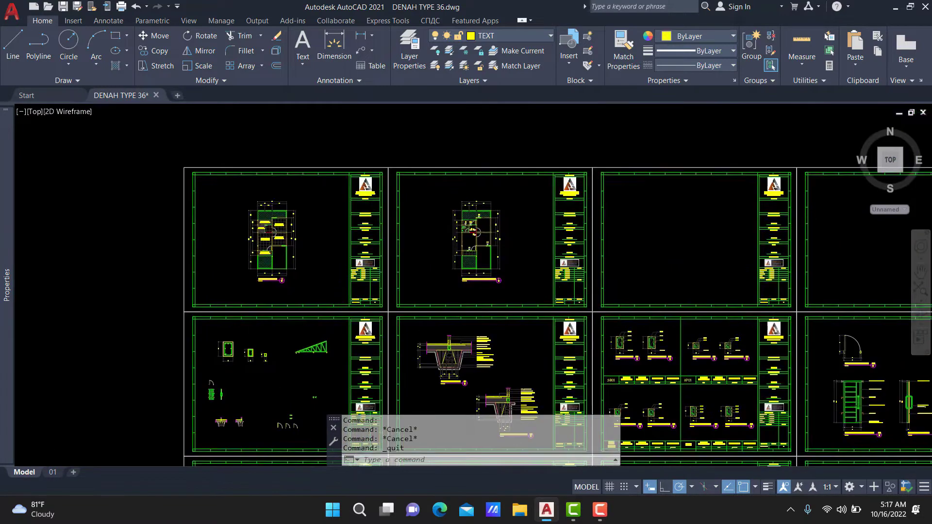
scroll(474, 237, up, 2)
scroll(473, 237, up, 6)
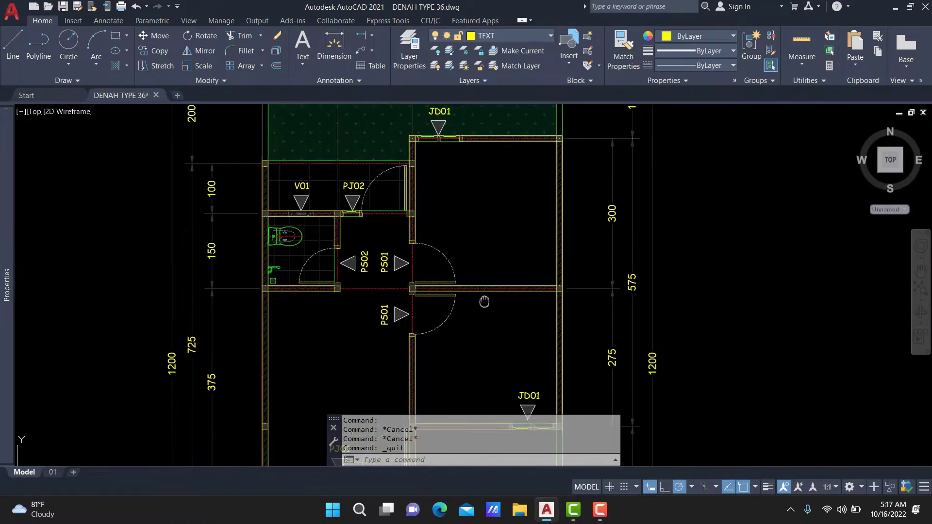
Zoom in on the plan's JD01 window and start a selection box around it.
middle_drag(407, 104, 369, 199)
scroll(381, 199, up, 3)
scroll(388, 222, up, 4)
scroll(388, 223, down, 5)
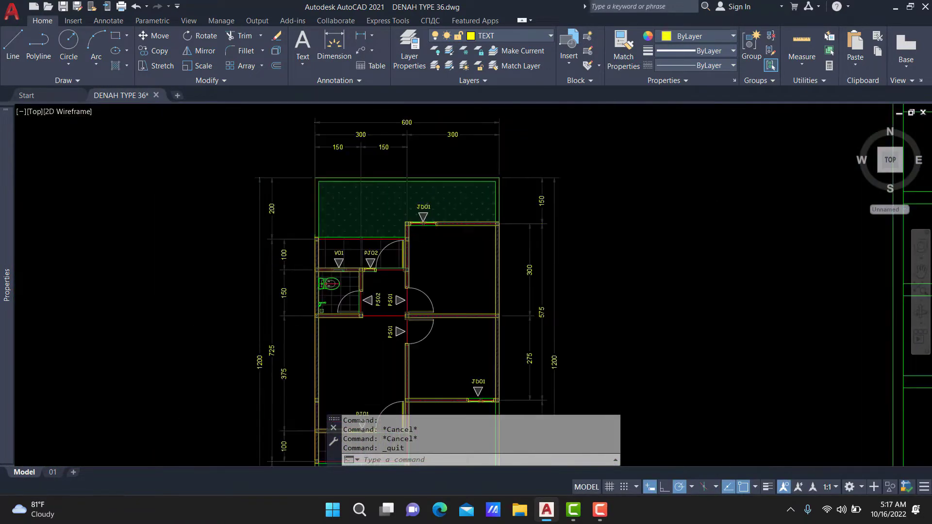
scroll(388, 223, down, 2)
scroll(483, 323, up, 4)
scroll(483, 323, up, 2)
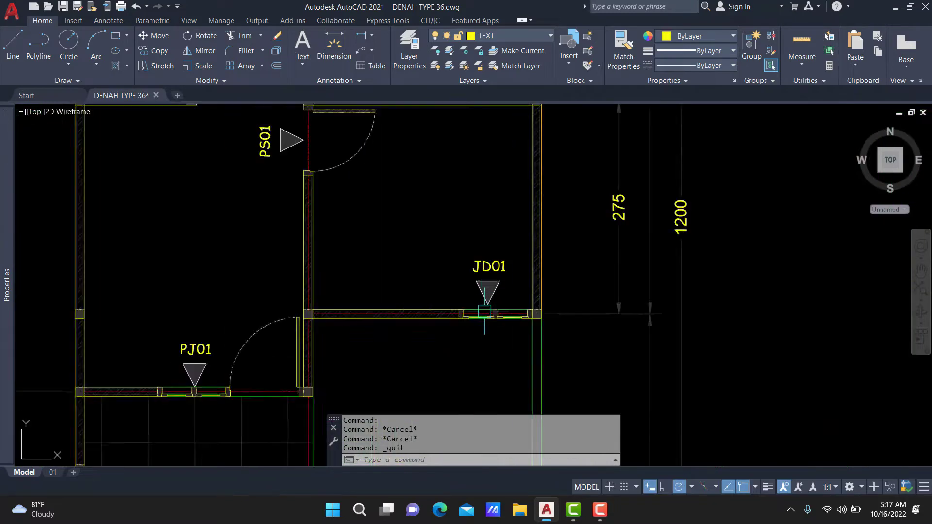
scroll(483, 323, up, 3)
click(363, 369)
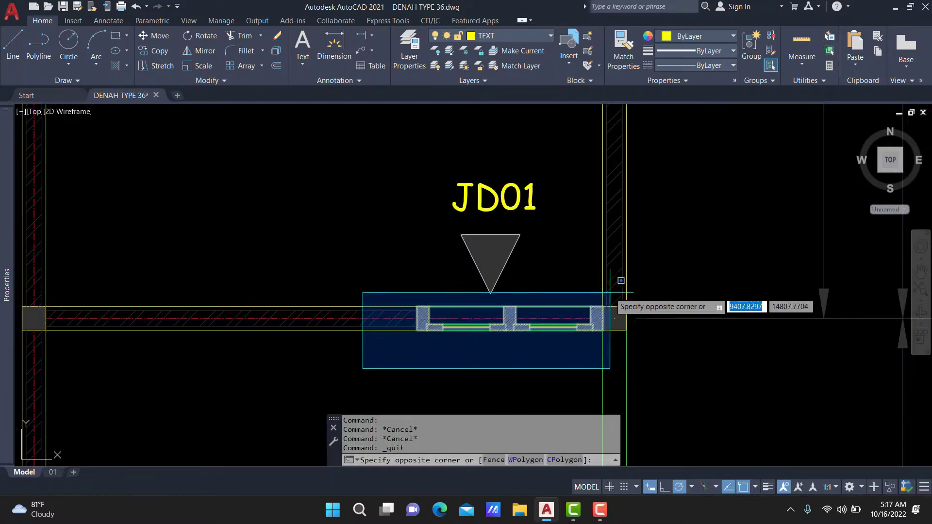
Select the JD01 window plan and copy it with CO from a base point.
click(602, 296)
text(co)
key(Return)
click(553, 306)
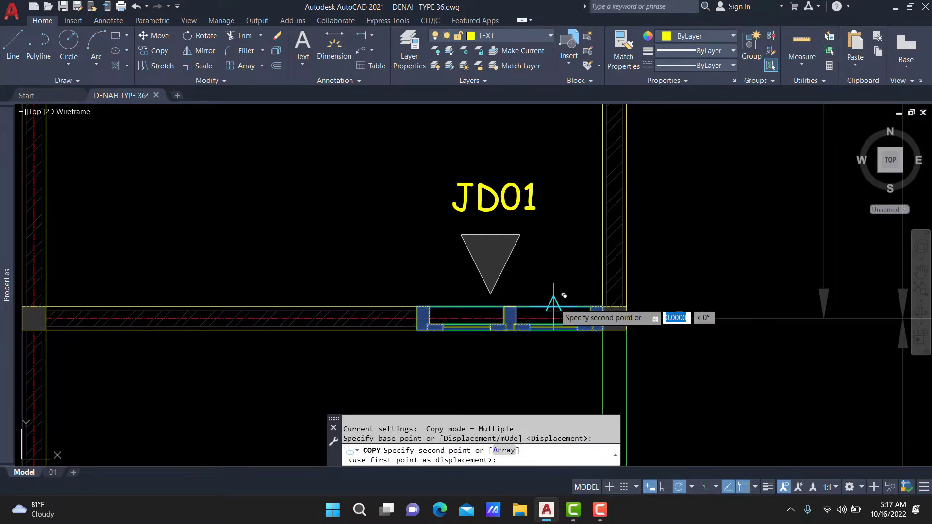
Place the JD01 window copy in open space on the empty sheet.
scroll(271, 333, down, 5)
scroll(500, 325, down, 3)
scroll(362, 226, down, 2)
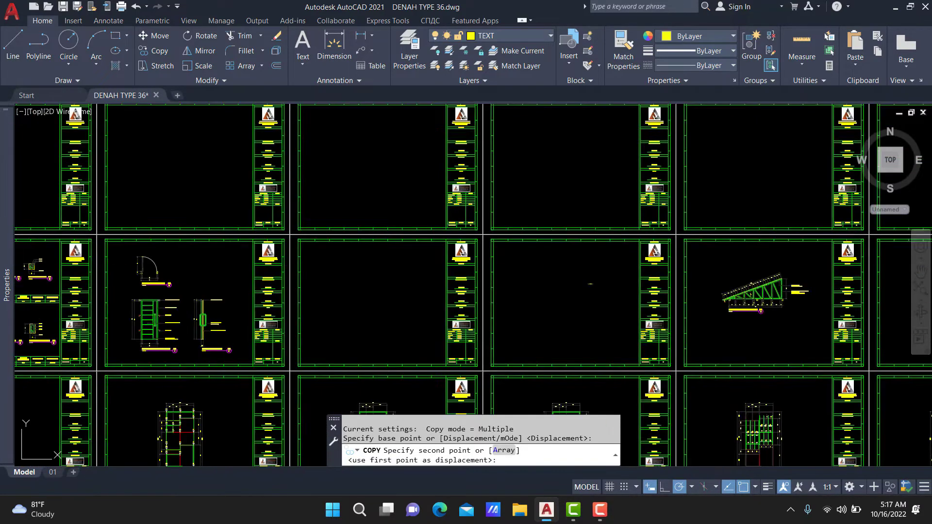
scroll(400, 316, up, 4)
scroll(456, 306, up, 3)
scroll(479, 265, up, 2)
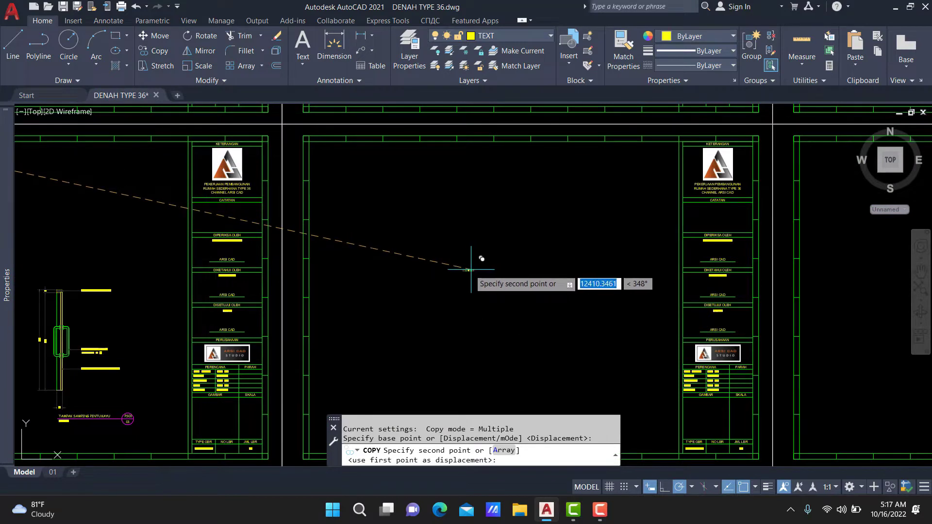
click(452, 278)
scroll(452, 279, up, 4)
scroll(415, 282, up, 2)
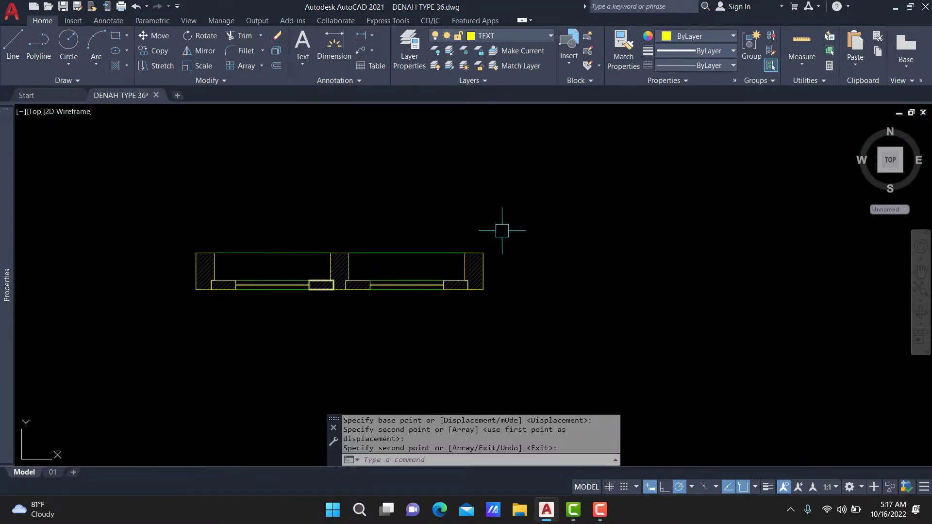
scroll(563, 257, down, 4)
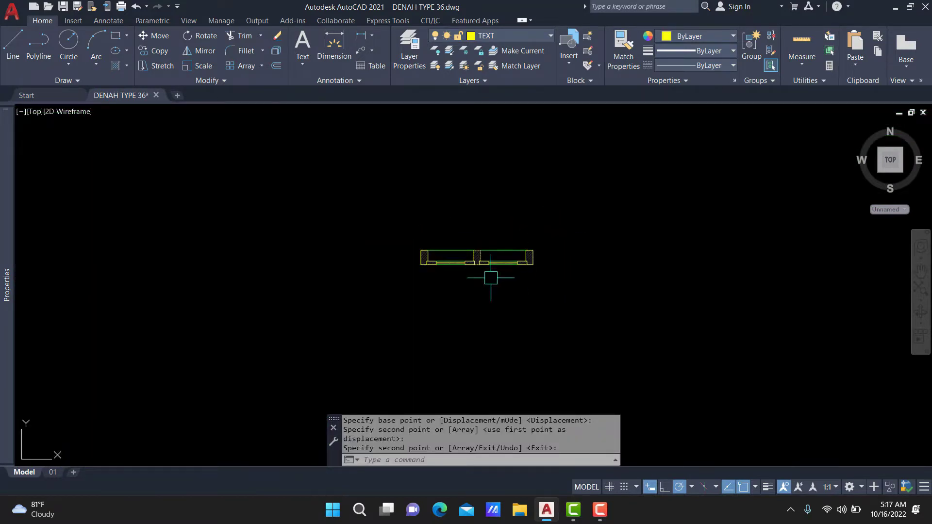
Make STRUCTURE the current layer.
click(523, 39)
click(488, 238)
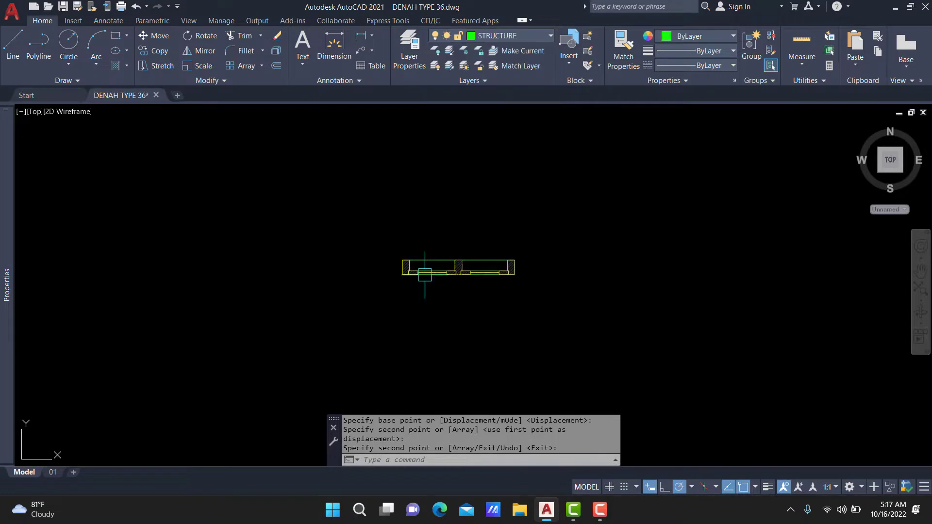
scroll(424, 275, up, 3)
scroll(403, 257, up, 3)
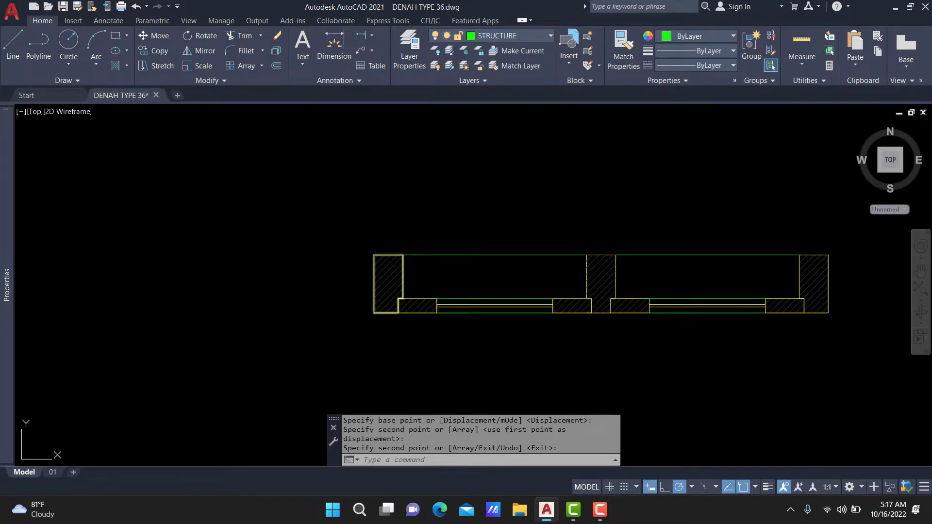
Abandon a line started at the frame corner and begin XL construction lines instead.
key(Return)
text(L)
key(Return)
click(375, 254)
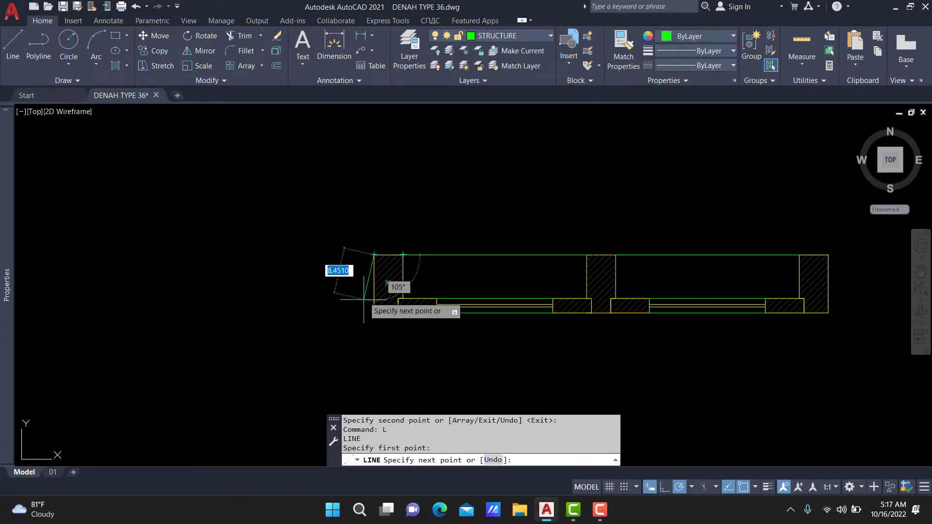
key(Escape)
scroll(463, 239, down, 1)
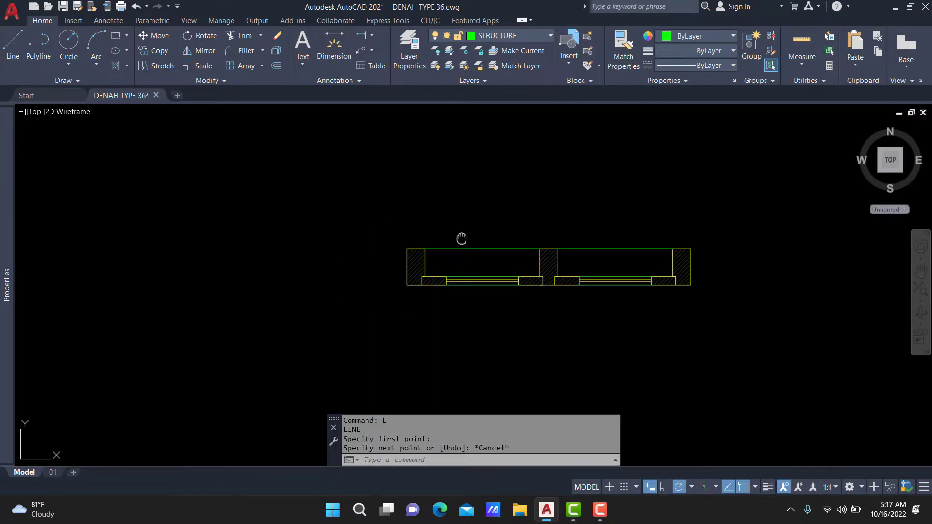
scroll(426, 245, down, 1)
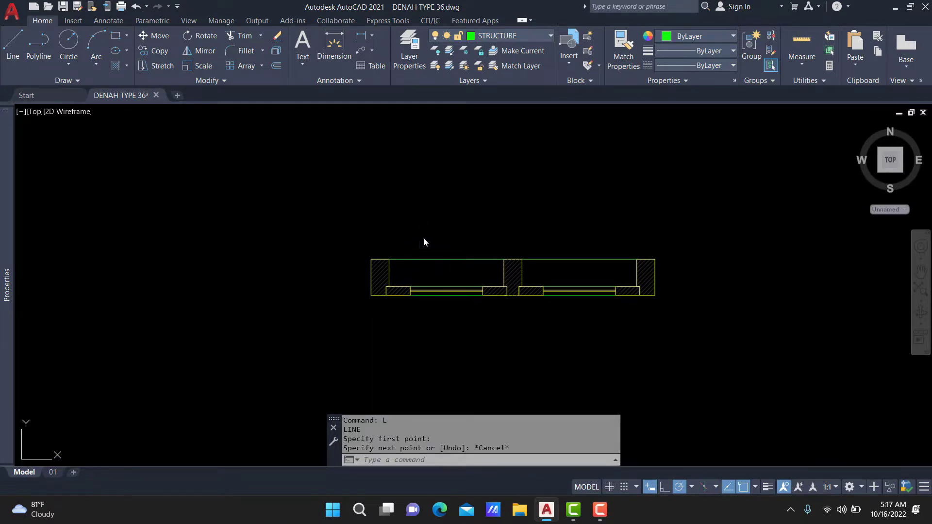
text(XL)
key(Return)
Place vertical construction lines through the copied plan's frame and leaf edges.
scroll(380, 299, up, 4)
text(v)
key(Return)
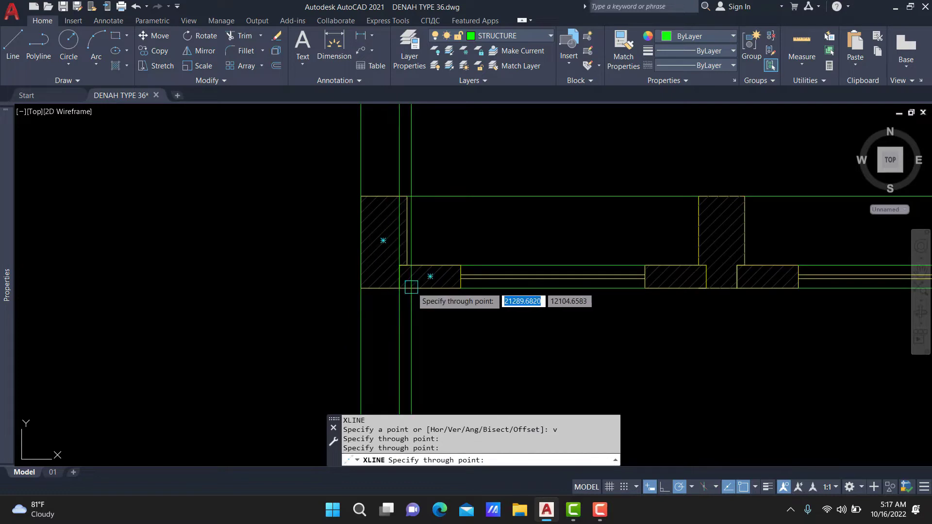
click(645, 287)
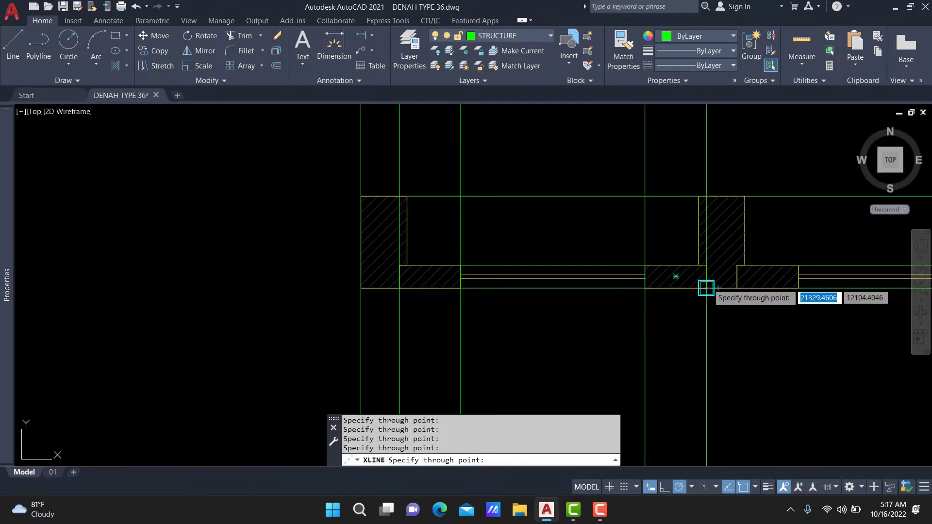
click(737, 286)
middle_drag(792, 281, 586, 287)
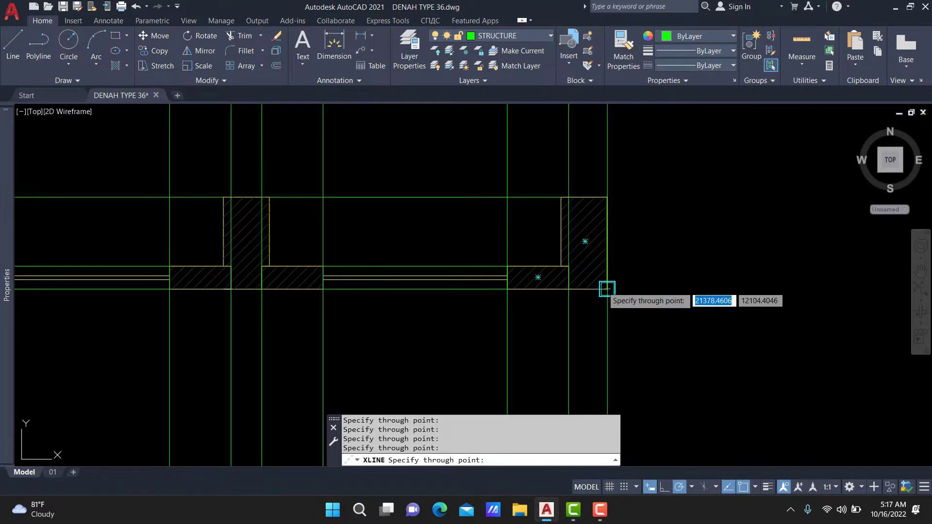
key(Return)
Add a horizontal construction line below the copied window plan.
scroll(650, 246, down, 2)
scroll(606, 181, down, 2)
scroll(612, 194, down, 2)
scroll(625, 220, down, 1)
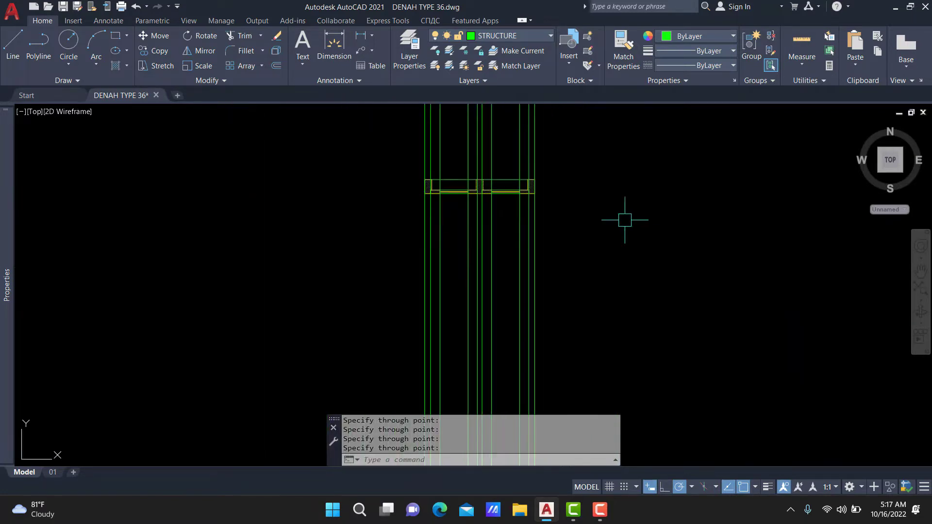
text(xl)
key(Return)
text(h)
key(Return)
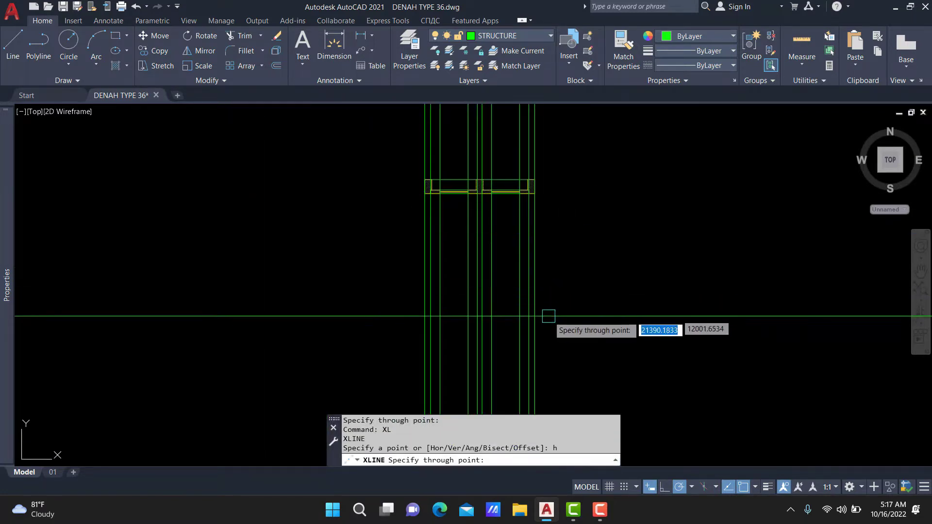
click(562, 334)
key(Return)
Zoom out and pan to the front elevation, then zoom in on its right window.
scroll(503, 256, down, 4)
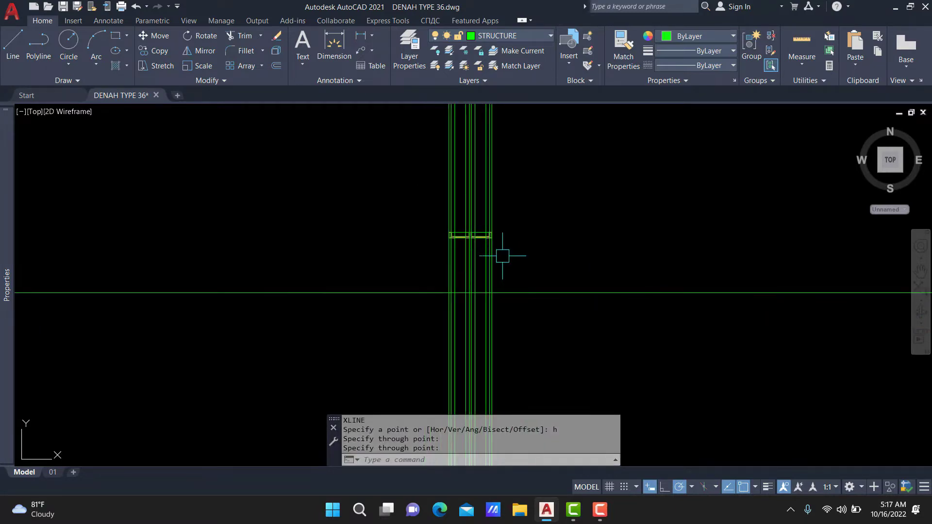
scroll(558, 233, down, 3)
scroll(582, 213, down, 3)
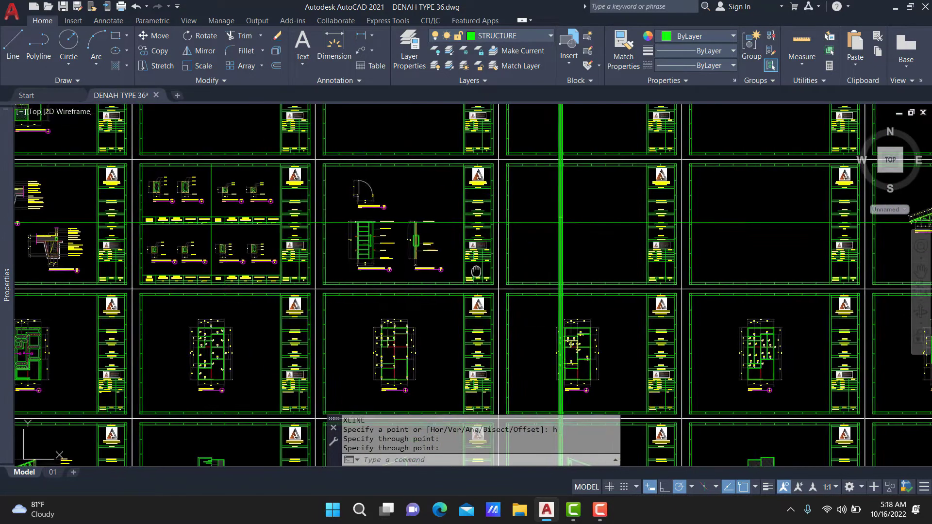
scroll(559, 243, down, 2)
scroll(510, 274, down, 1)
middle_drag(511, 274, 334, 253)
scroll(364, 346, up, 3)
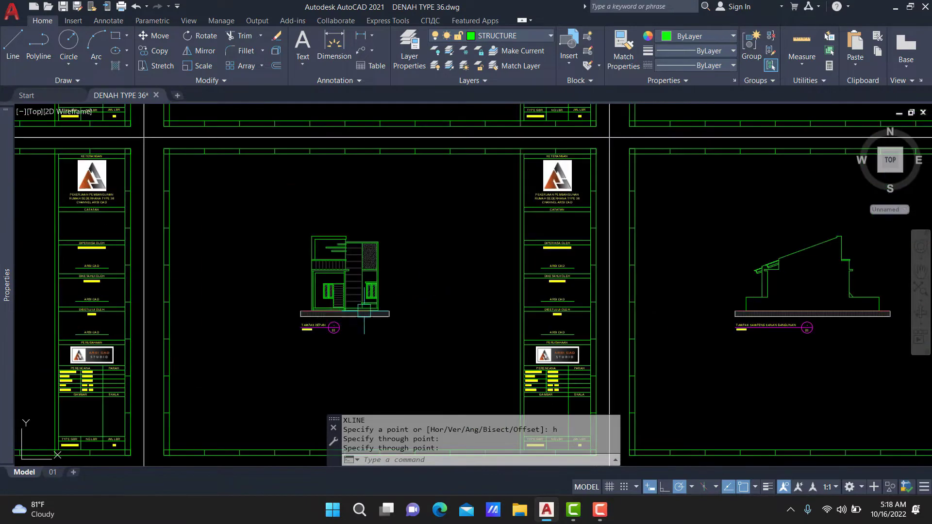
scroll(322, 308, up, 2)
scroll(322, 308, up, 3)
mouse_move(322, 308)
middle_down()
mouse_move(505, 327)
mouse_move(490, 338)
middle_up()
scroll(447, 365, up, 5)
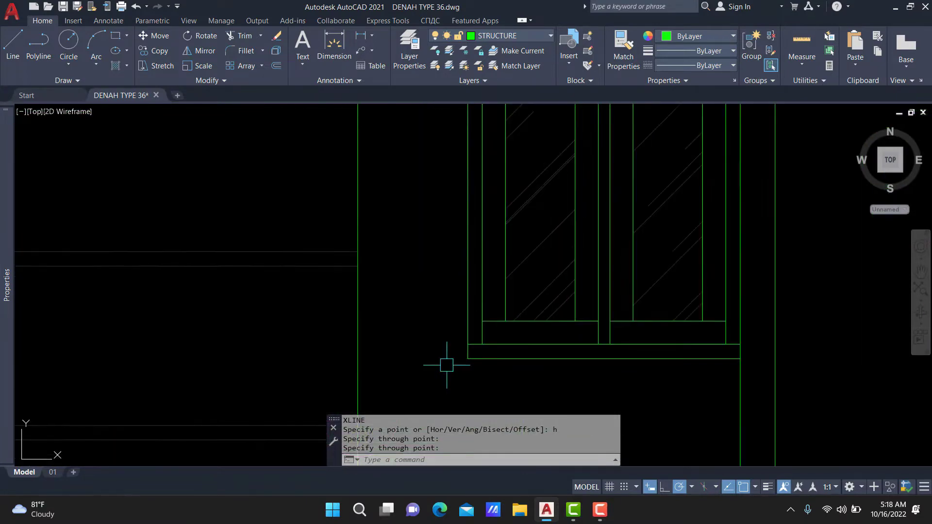
Finish the construction lines, cancel a stray line at the window corner, and reframe the view.
key(Return)
text(l)
key(Return)
click(468, 359)
scroll(479, 312, down, 3)
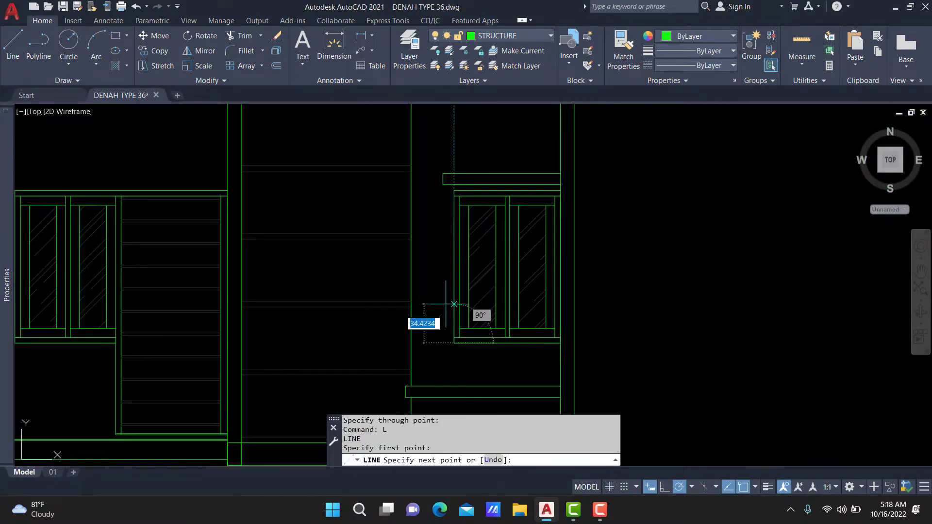
scroll(456, 221, up, 3)
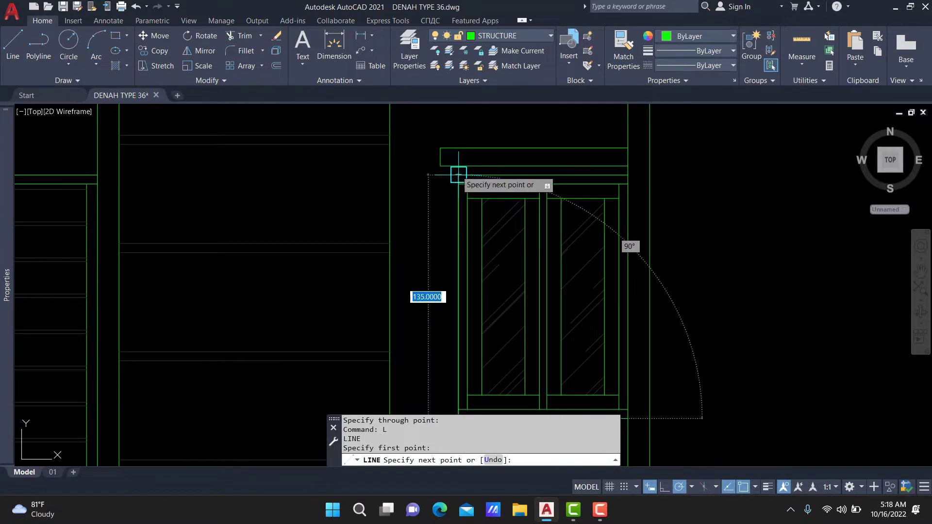
middle_drag(439, 198, 474, 152)
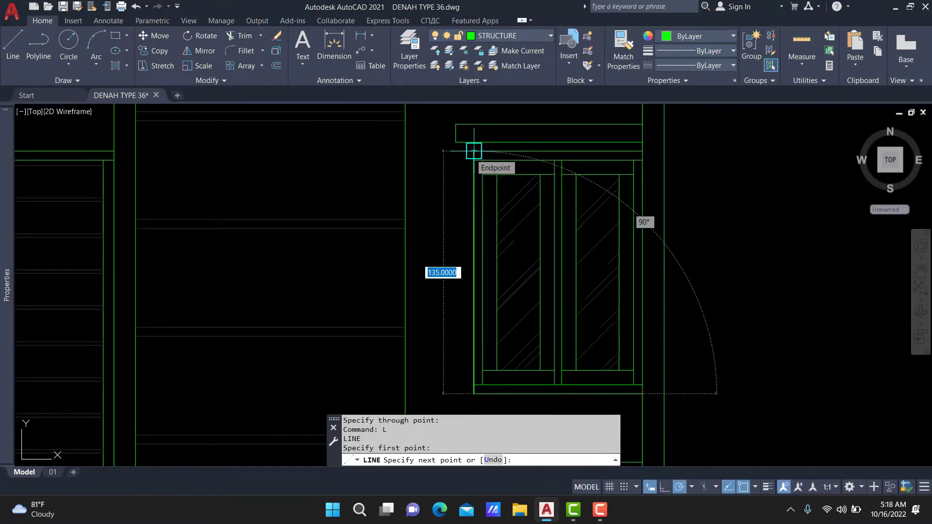
key(Escape)
scroll(167, 437, down, 2)
scroll(340, 291, down, 2)
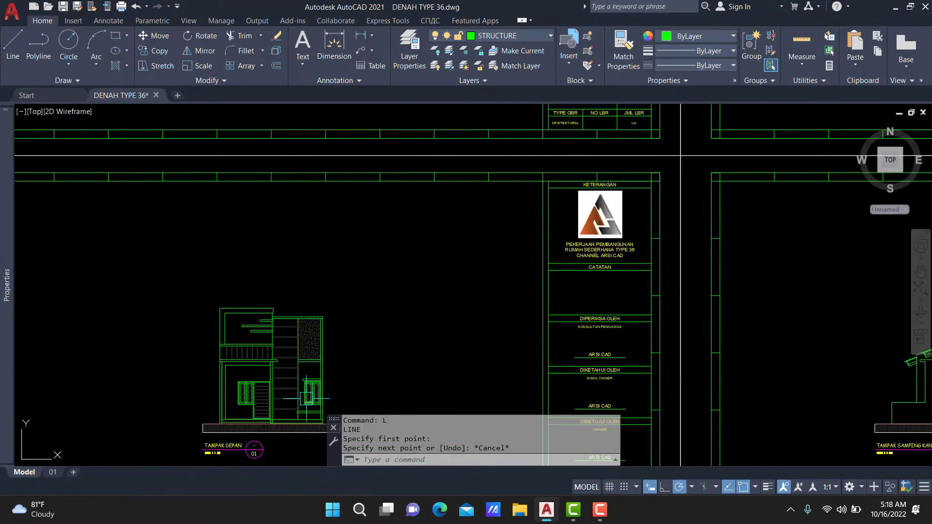
scroll(388, 267, down, 2)
scroll(473, 246, up, 2)
scroll(473, 245, up, 2)
scroll(474, 246, up, 3)
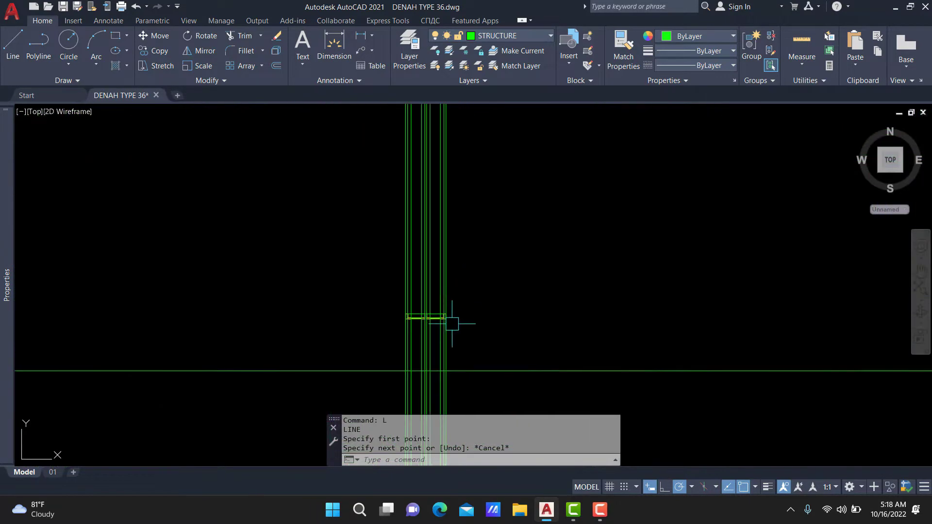
scroll(500, 294, up, 2)
Offset the horizontal line 135 units to set the window height.
text(o)
key(Return)
text(135)
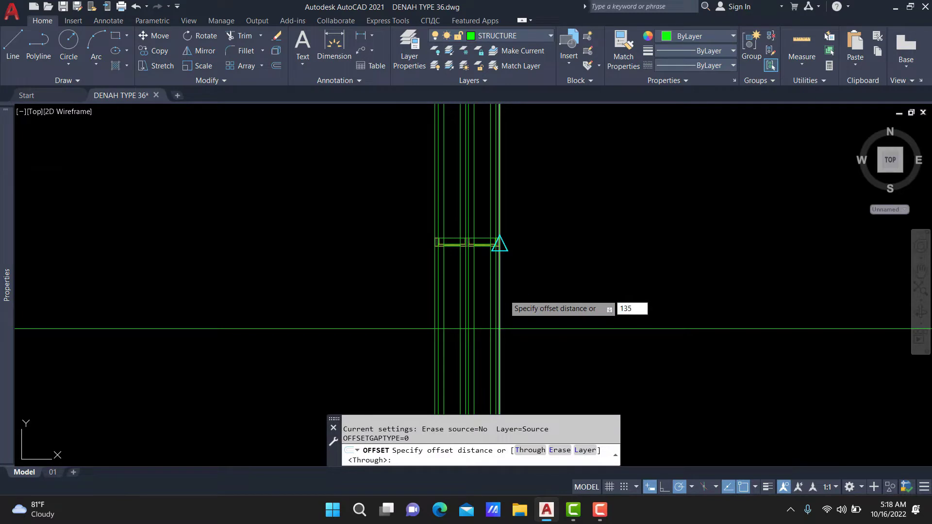
key(Return)
click(512, 329)
click(535, 254)
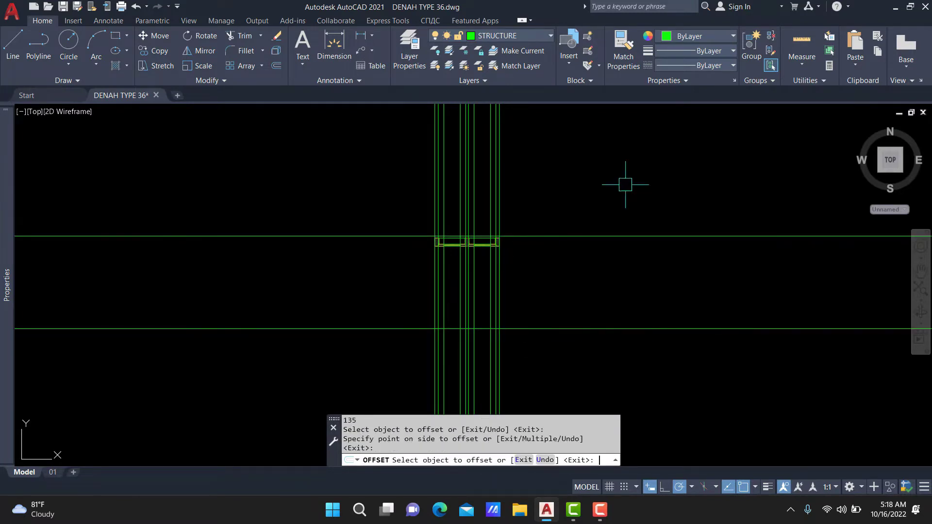
key(Escape)
Move both horizontal lines lower down the projected column.
click(624, 183)
click(568, 385)
text(M)
key(Return)
click(596, 195)
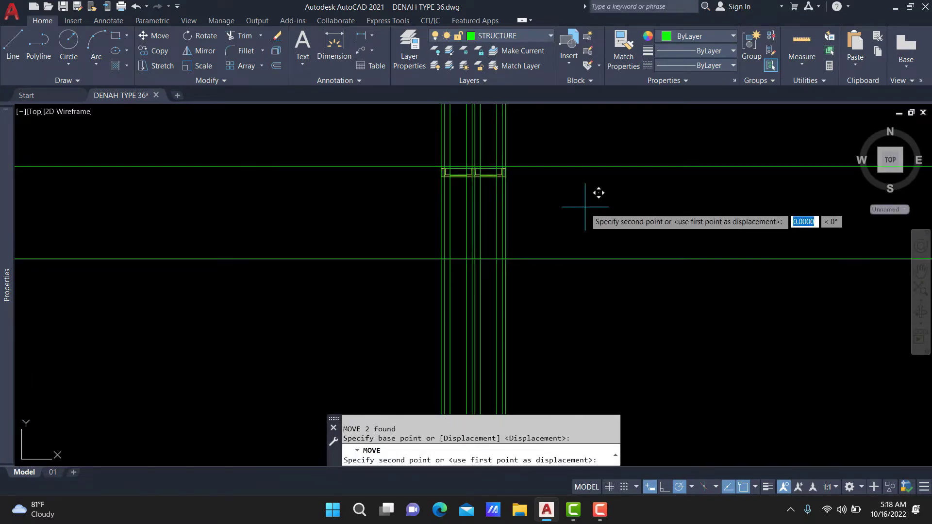
click(583, 251)
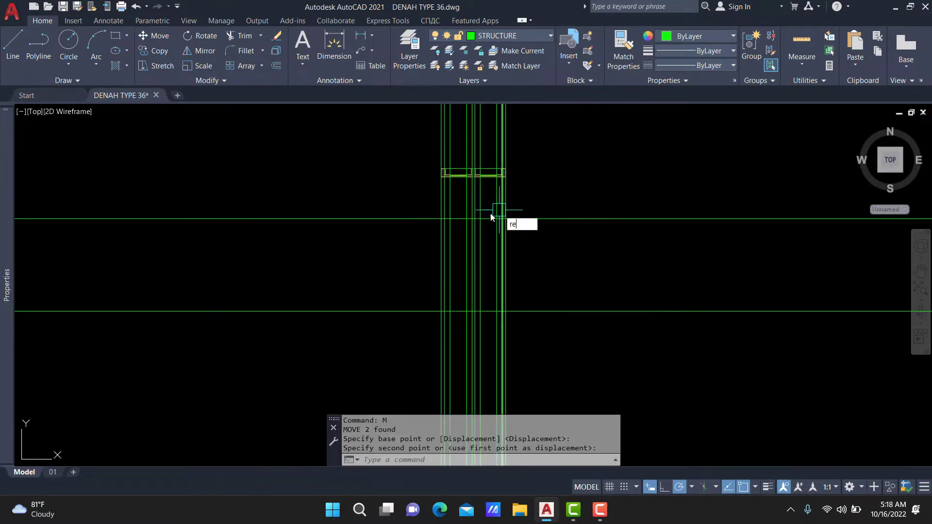
Trim the vertical lines back to the two horizontal edges.
text(TR)
key(Return)
text(T)
key(Return)
click(554, 192)
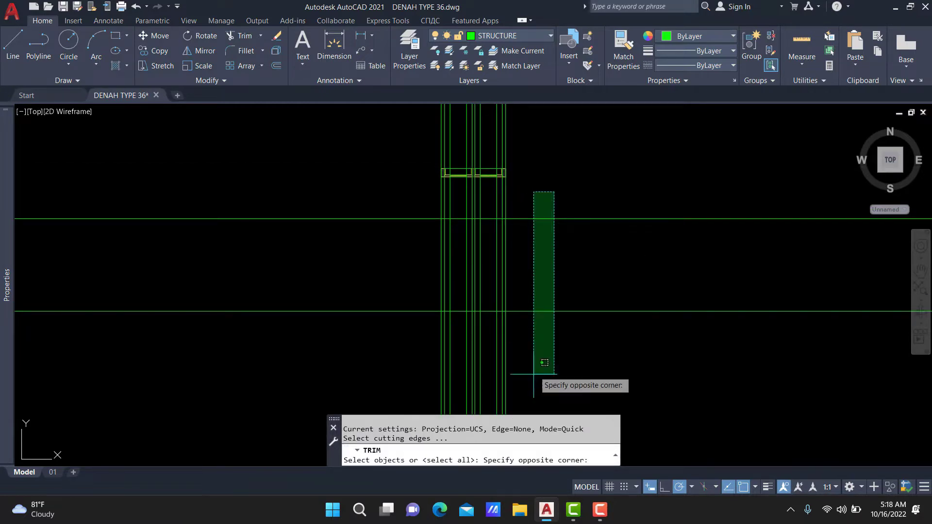
click(532, 369)
key(Return)
click(558, 338)
click(353, 337)
key(Return)
click(551, 177)
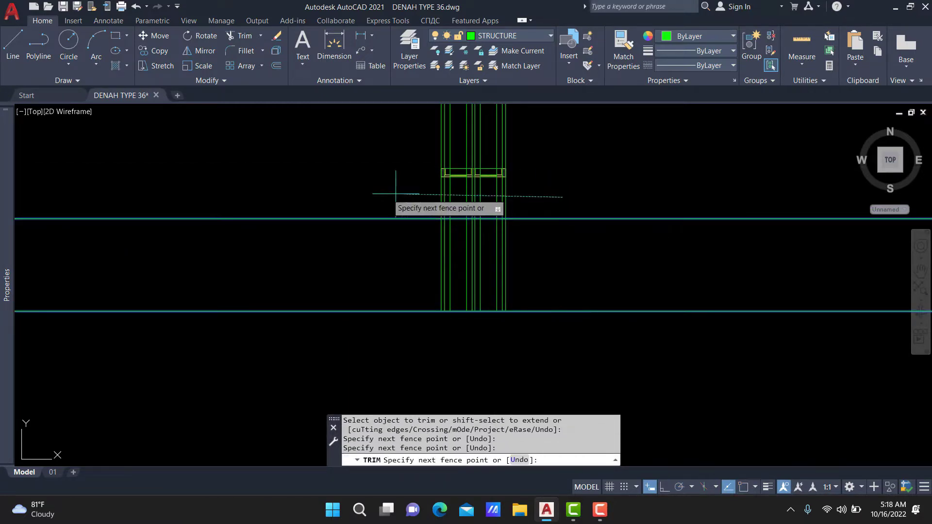
click(383, 194)
Trim the horizontal line ends outside the verticals to close the rectangle.
key(Return)
key(Return)
click(547, 184)
click(548, 383)
key(Return)
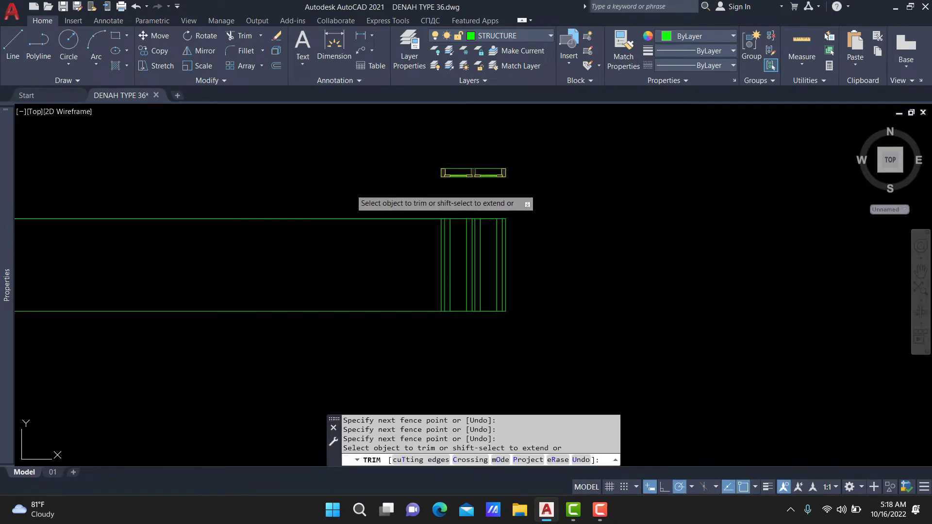
click(345, 189)
key(Return)
Bring the rectangle into view and abandon an offset of 50.
scroll(516, 200, up, 4)
middle_drag(374, 225, 399, 217)
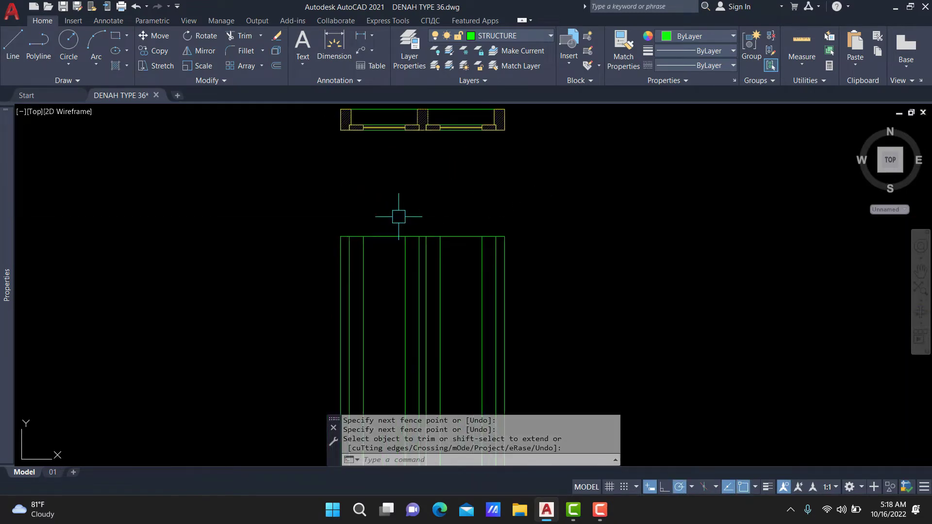
text(o)
key(Return)
text(50)
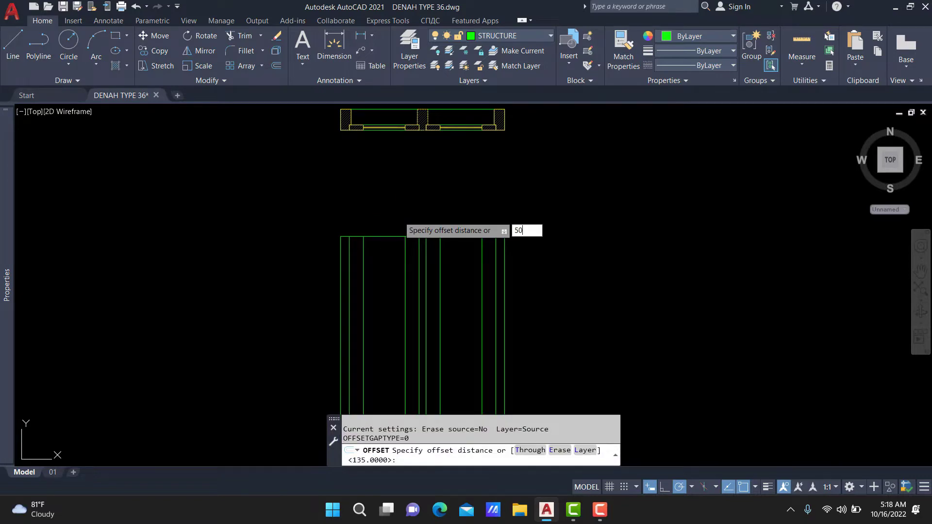
key(Return)
click(376, 229)
key(Escape)
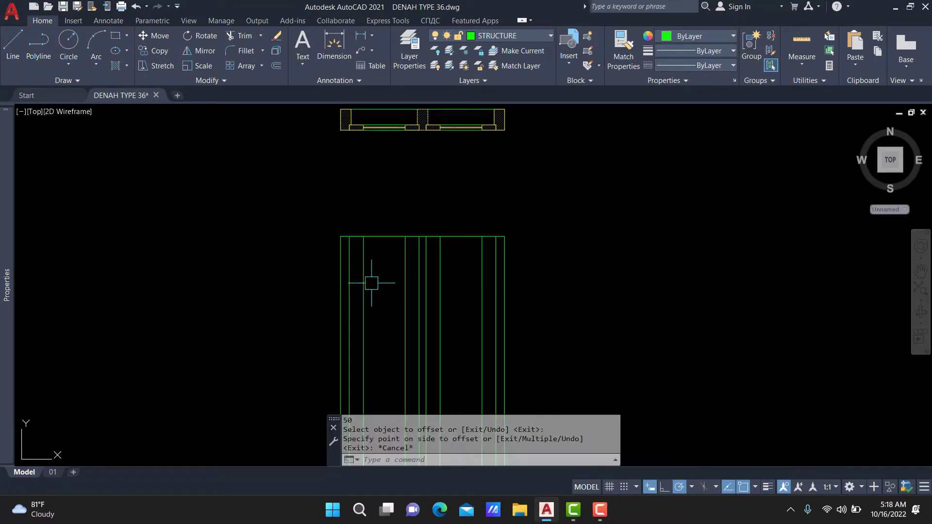
Offset the rectangle's top and bottom edges 5 units inward.
key(Return)
text(50.0000)
key(Return)
click(388, 237)
click(386, 318)
middle_drag(430, 425, 397, 298)
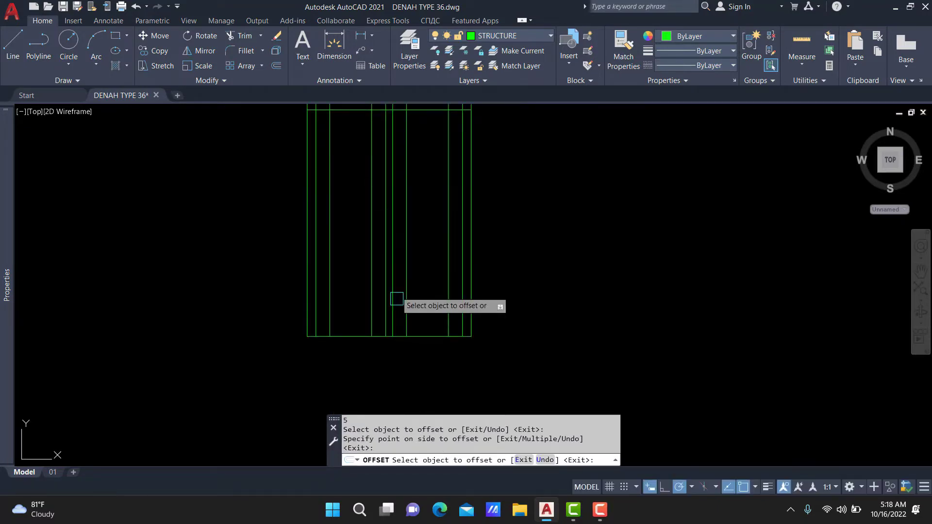
click(343, 335)
click(349, 301)
key(Escape)
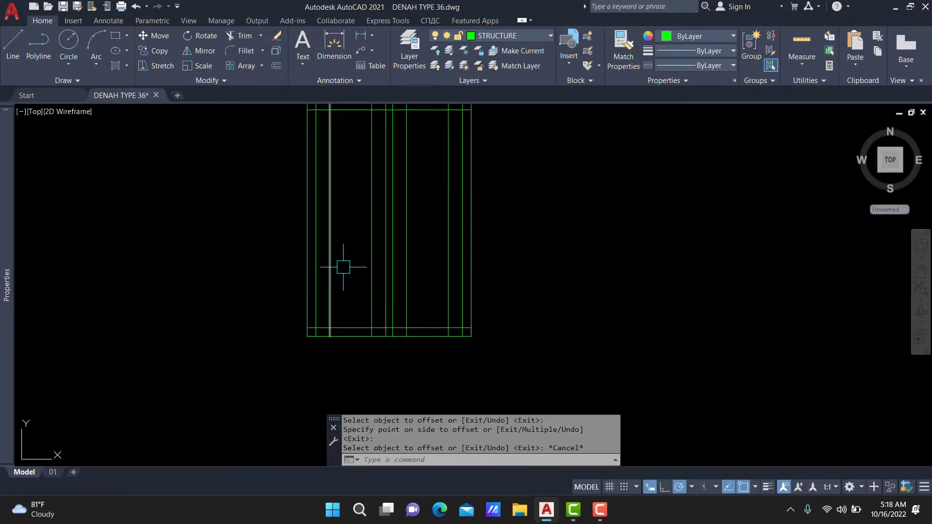
Trim the vertical lines inside the top and bottom 5-unit frame bands.
middle_drag(331, 239, 329, 304)
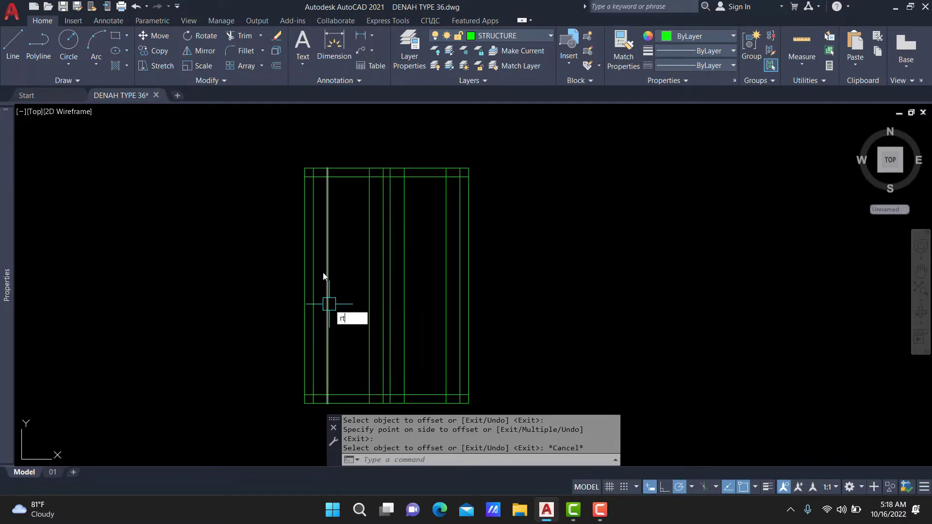
scroll(318, 263, up, 1)
scroll(320, 233, up, 3)
text(tr)
key(Return)
drag(281, 134, 488, 168)
scroll(485, 165, up, 3)
scroll(486, 222, down, 4)
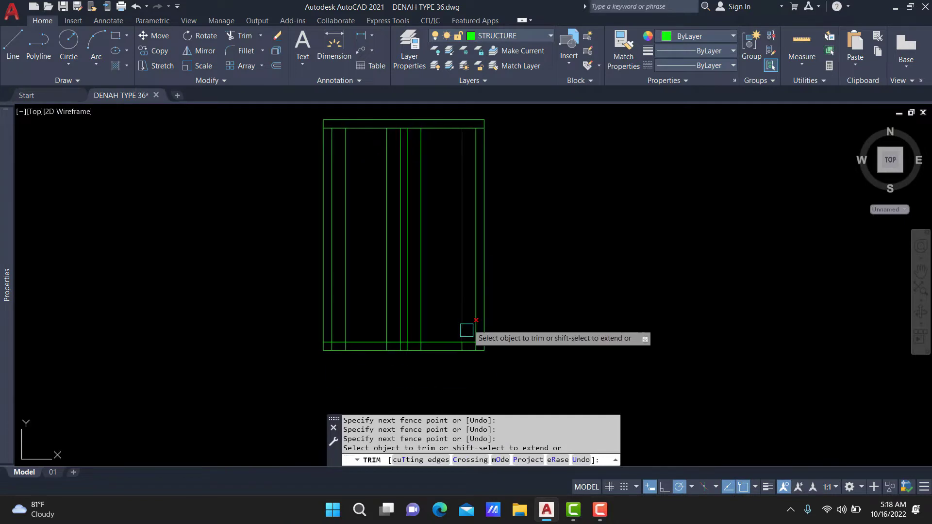
scroll(510, 340, up, 4)
drag(511, 339, 511, 339)
scroll(510, 339, down, 4)
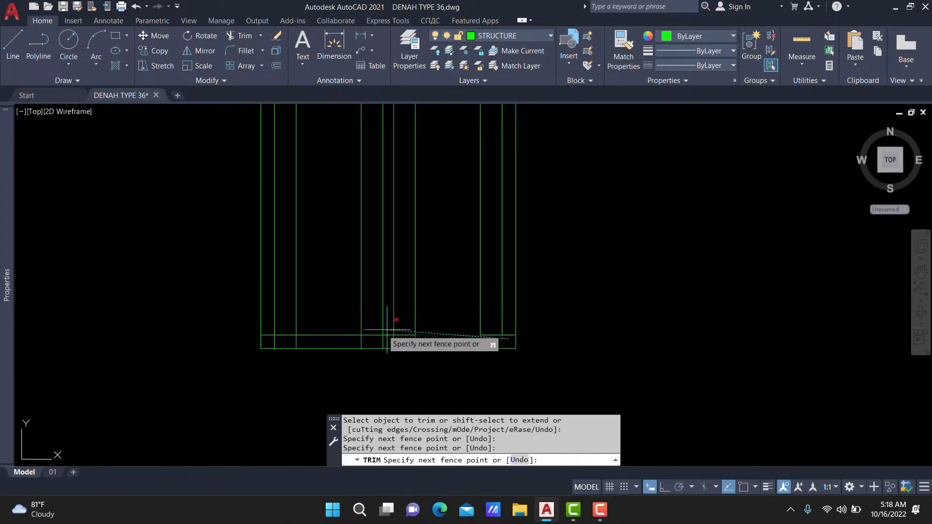
scroll(387, 330, up, 1)
scroll(425, 328, up, 2)
scroll(349, 337, up, 1)
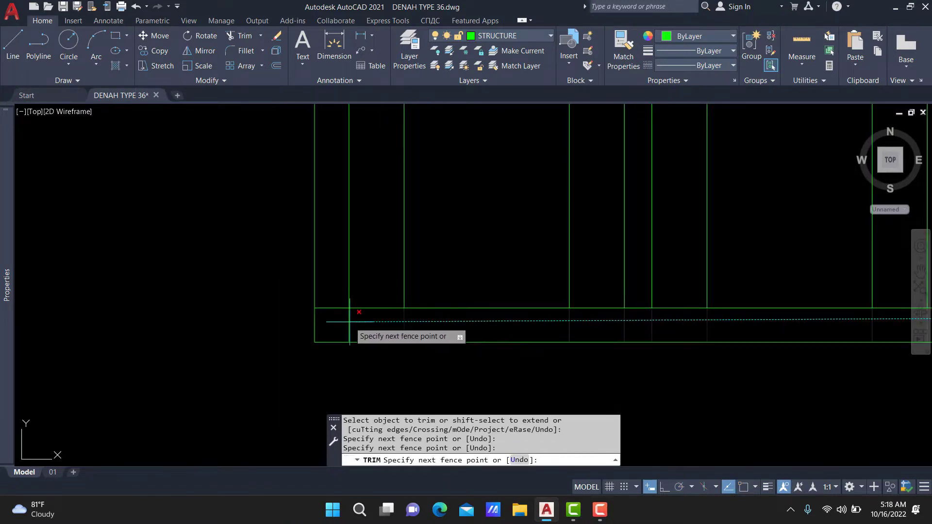
key(Return)
scroll(475, 272, down, 4)
scroll(471, 317, down, 2)
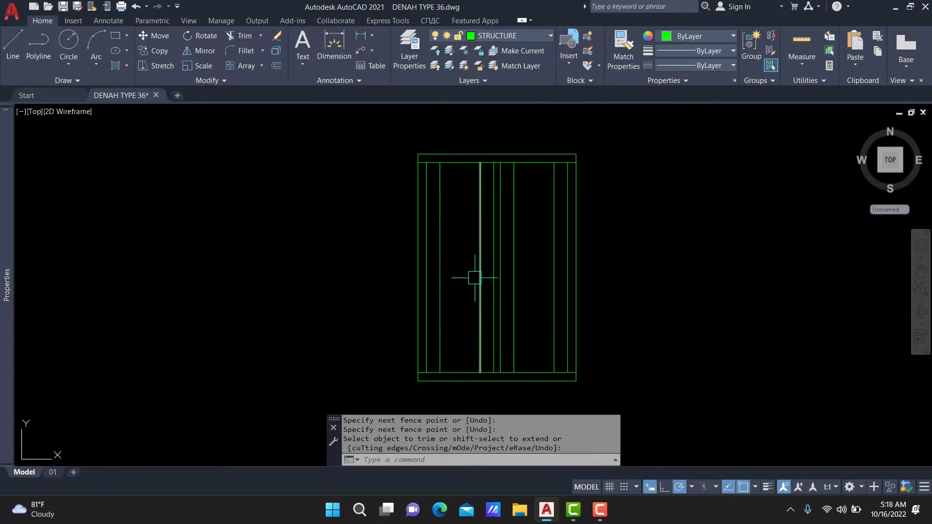
scroll(479, 267, up, 1)
scroll(476, 259, up, 1)
Cancel a line begun on the central vertical and shift the window view down.
key(Return)
text(L)
key(Return)
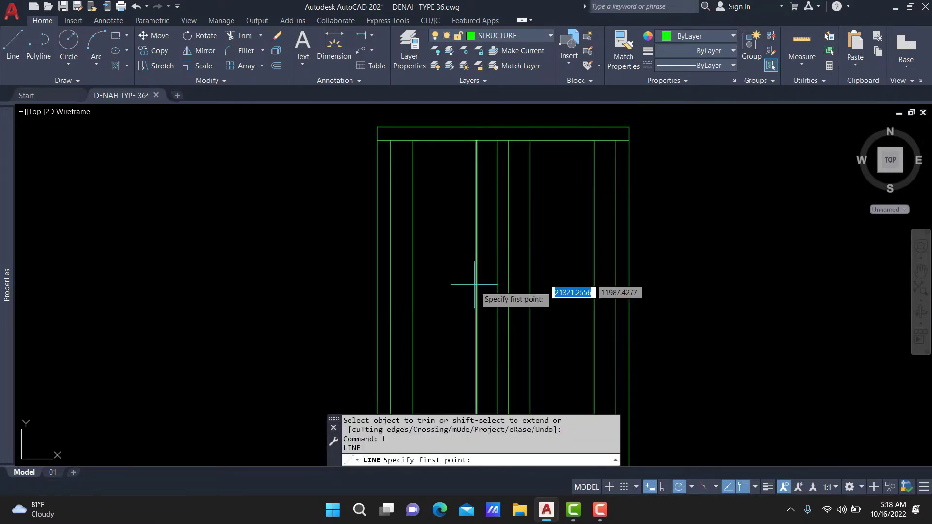
click(477, 307)
scroll(488, 306, up, 4)
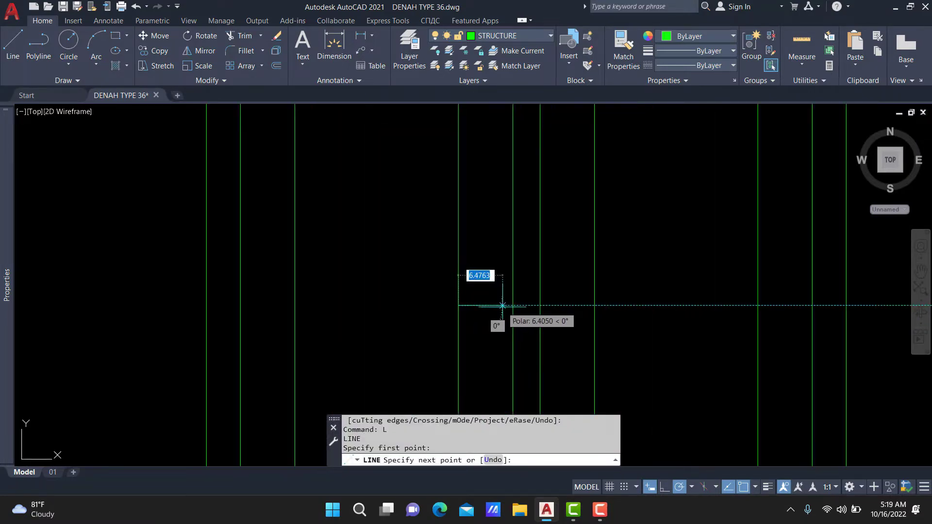
scroll(485, 292, down, 2)
scroll(467, 316, down, 2)
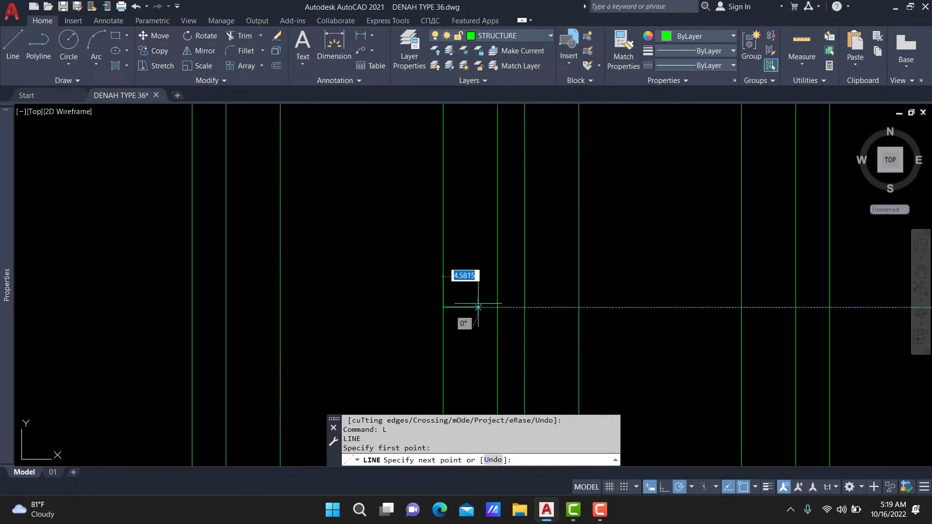
key(Escape)
scroll(483, 291, down, 5)
middle_drag(465, 225, 465, 247)
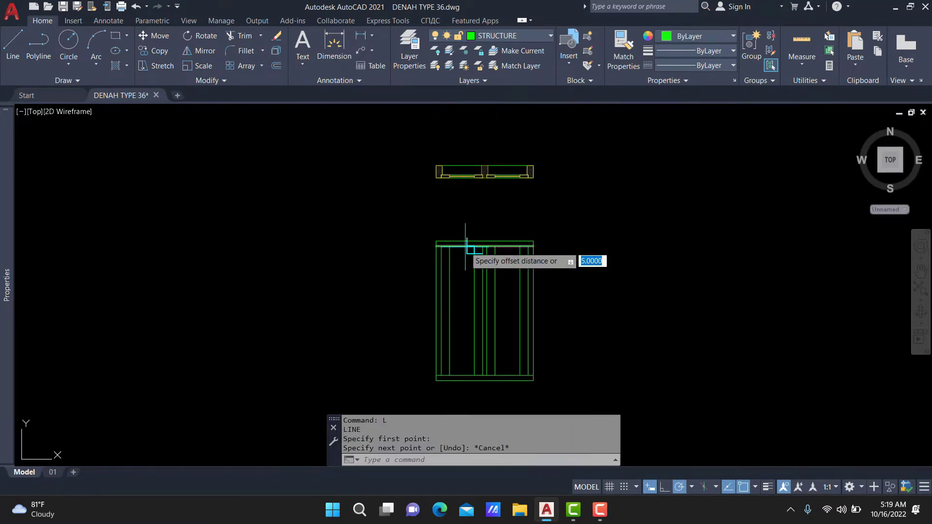
scroll(465, 247, up, 5)
Offset a line 8 units inward.
text(8)
key(Return)
click(462, 249)
click(458, 308)
scroll(461, 308, down, 7)
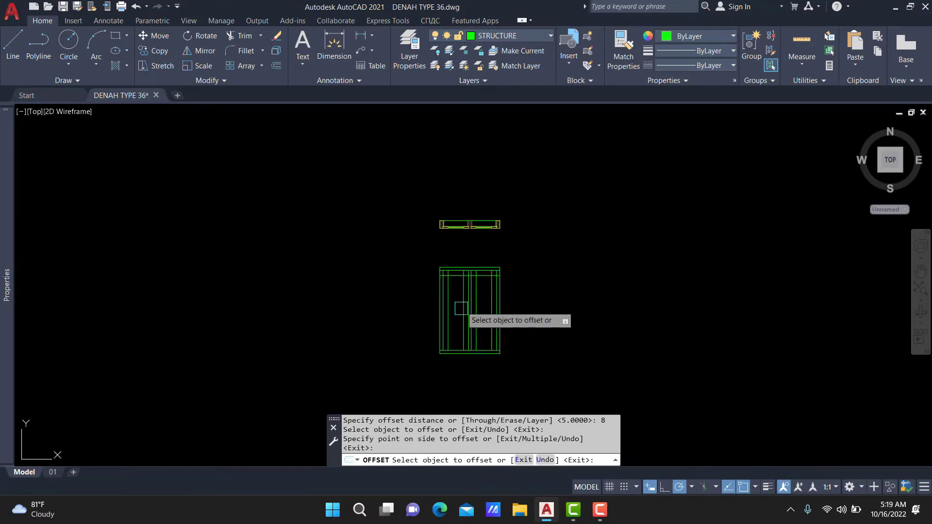
scroll(460, 339, up, 4)
key(Escape)
scroll(466, 316, up, 3)
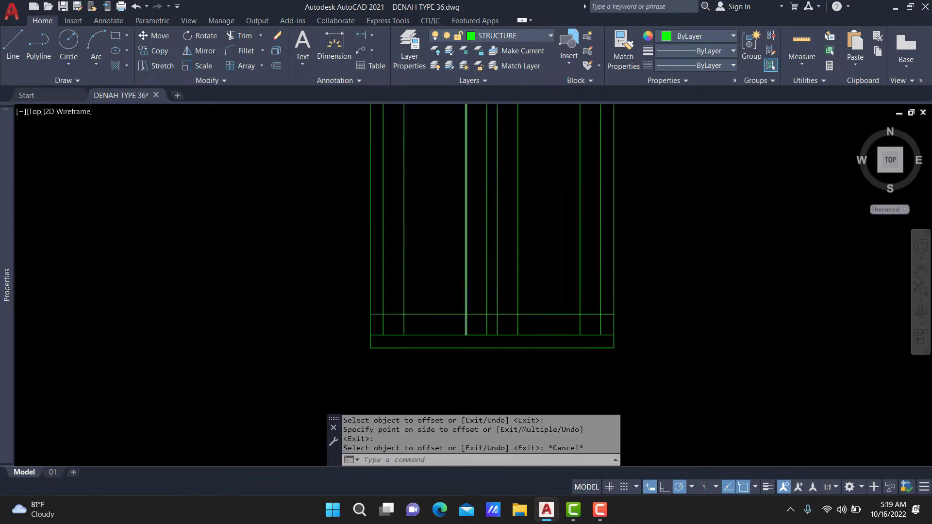
scroll(475, 306, up, 3)
Trim the leftover pieces of the lower horizontal rail.
text(tr)
key(Return)
click(474, 311)
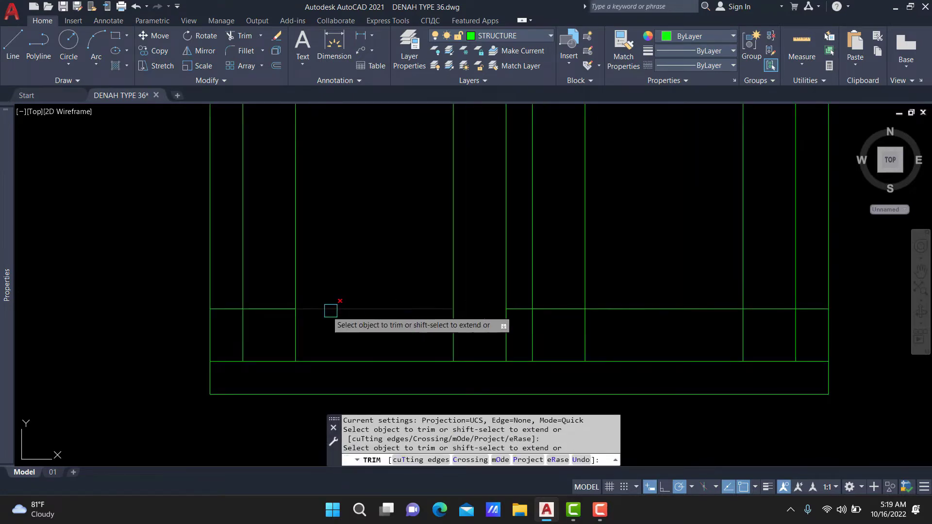
click(269, 309)
click(558, 309)
click(767, 311)
scroll(768, 310, down, 5)
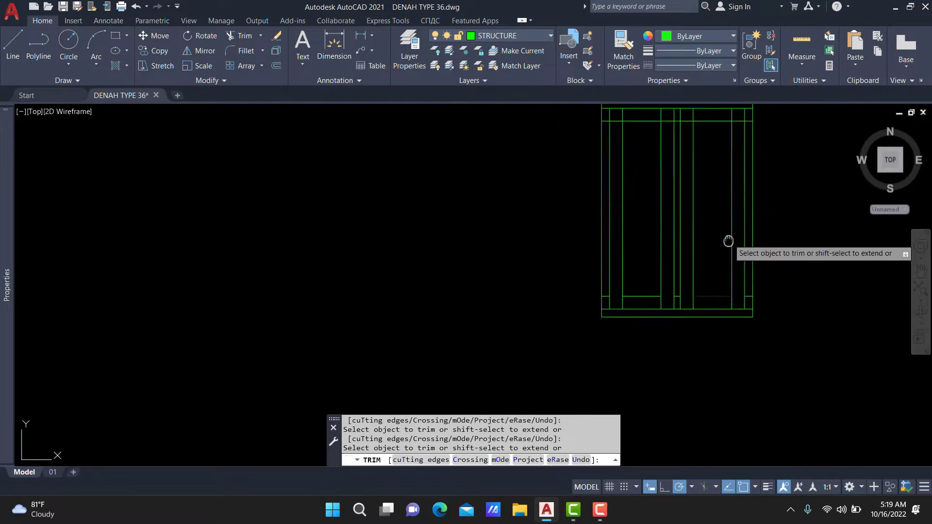
scroll(724, 239, up, 3)
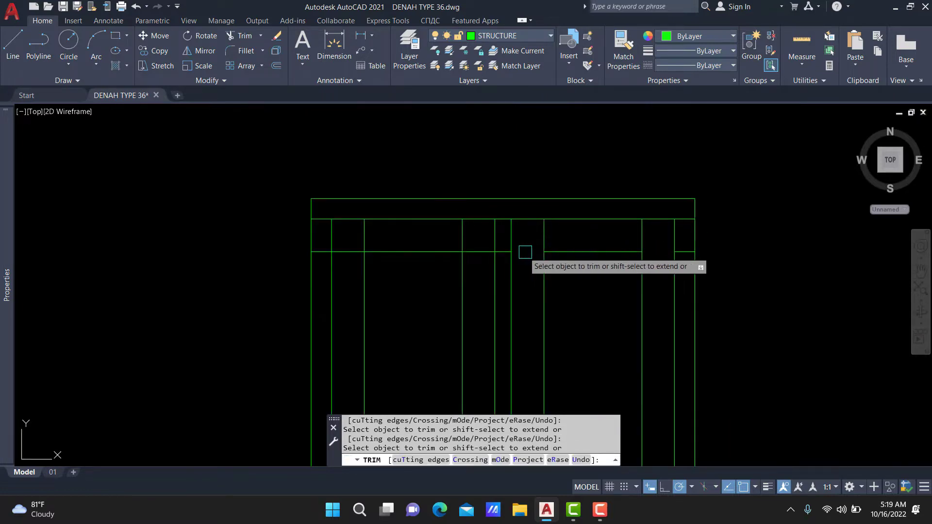
Trim the remaining left and right rail stubs with crossing areas.
click(287, 237)
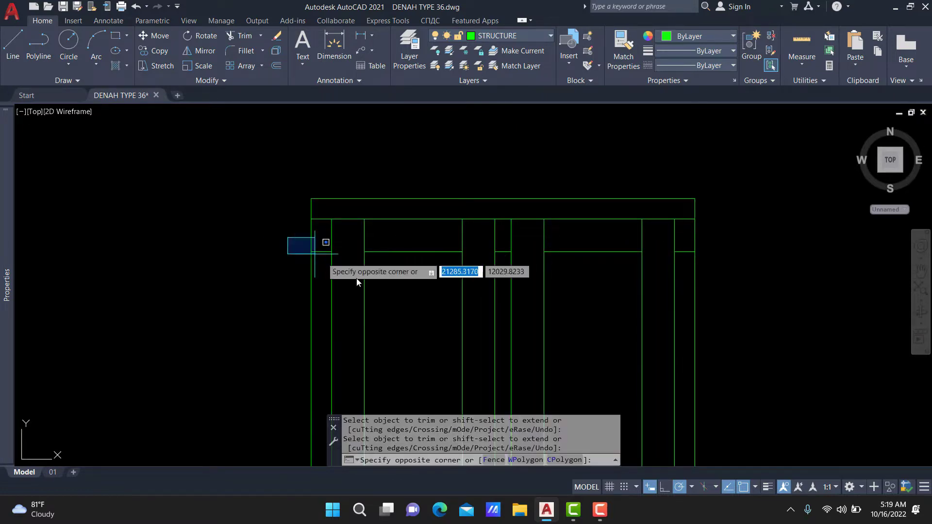
click(432, 235)
click(601, 232)
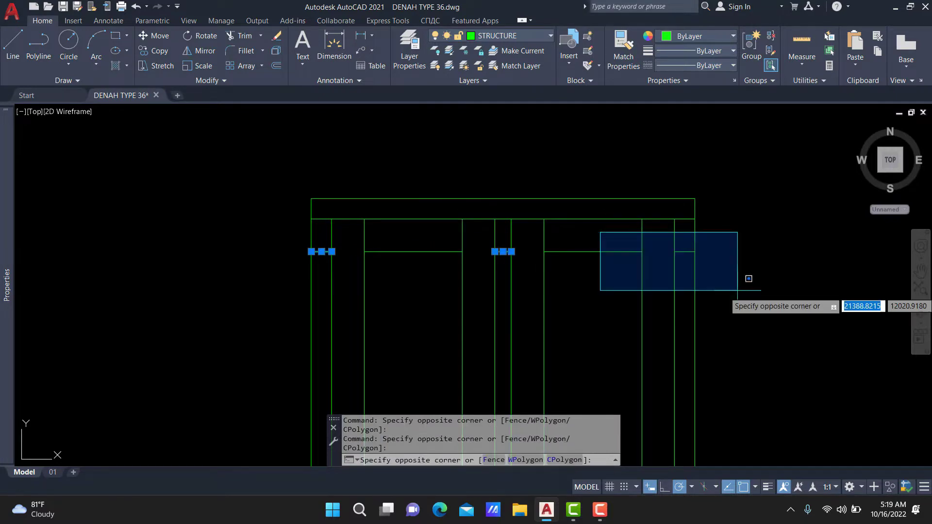
click(747, 276)
scroll(623, 223, down, 3)
scroll(598, 308, up, 2)
Erase the short horizontal lines at the leaf bottoms, redoing the selection once.
text(e)
scroll(643, 294, up, 4)
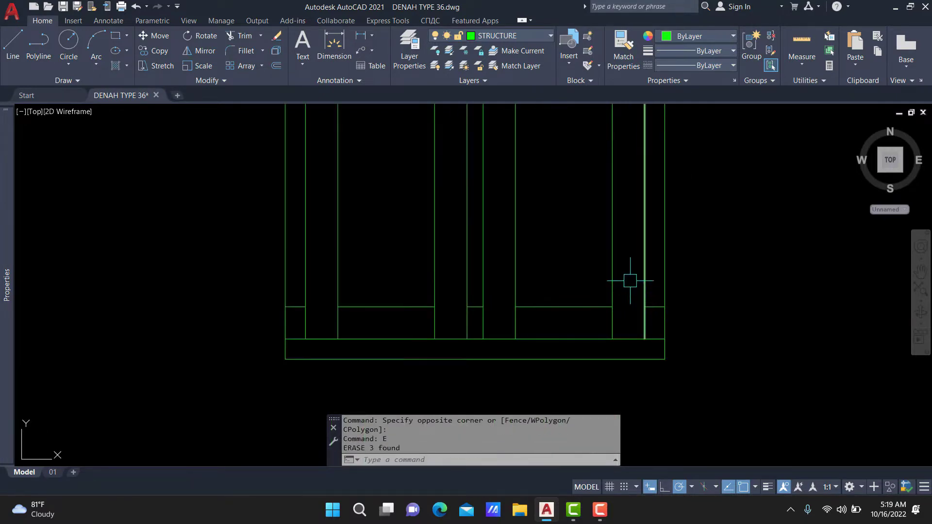
click(631, 289)
click(692, 331)
click(234, 273)
click(551, 307)
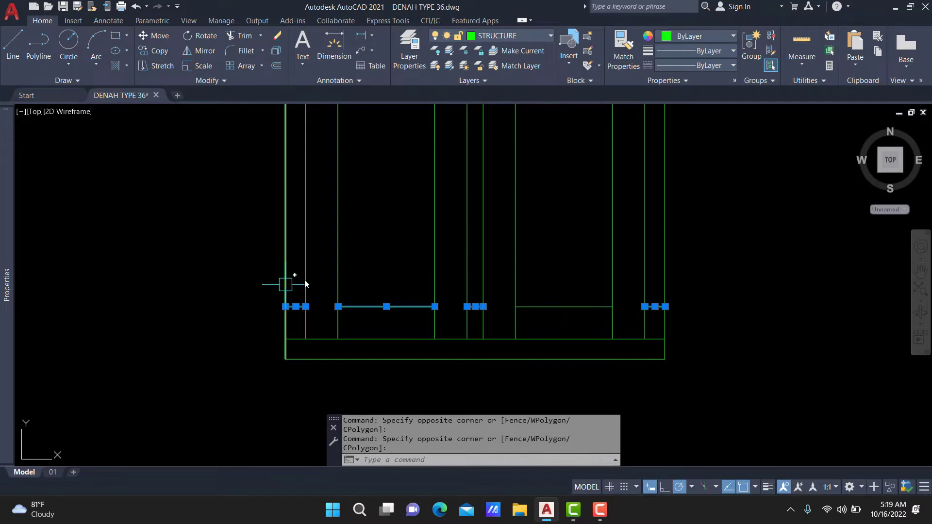
key(ctrl+z)
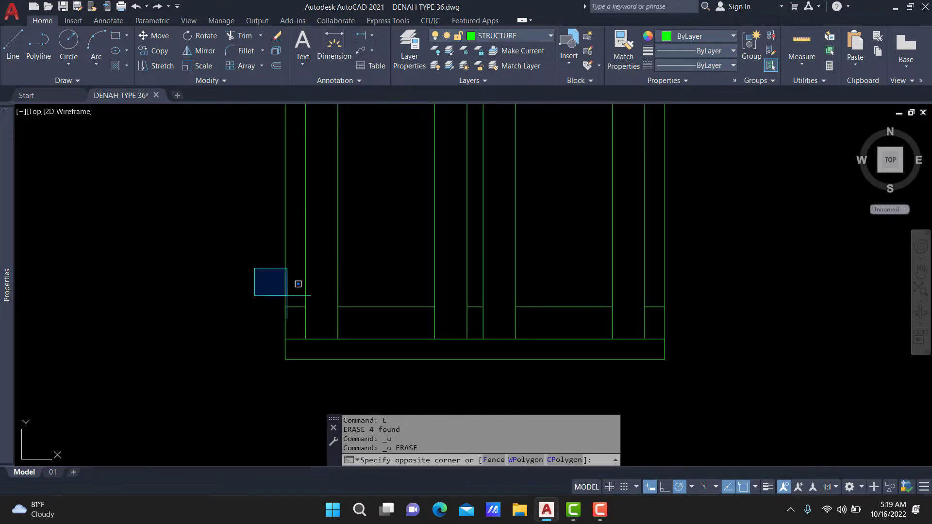
click(309, 313)
scroll(717, 329, down, 5)
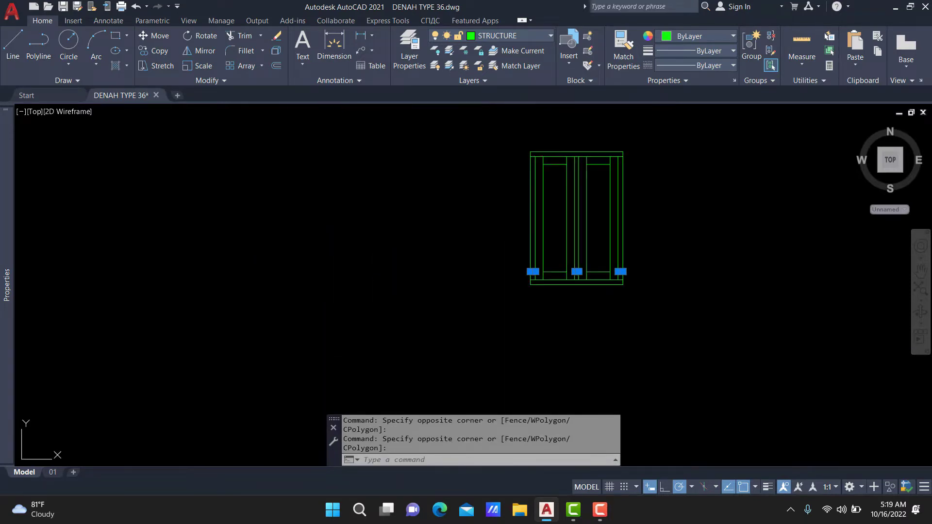
text(E)
key(Return)
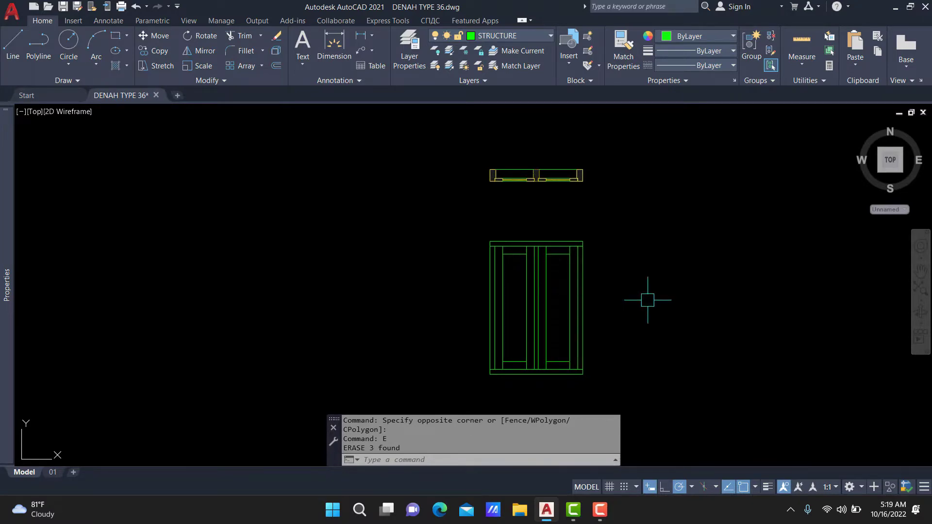
middle_drag(647, 300, 643, 278)
Draw the glass pane rectangle inside the left window leaf.
key(Return)
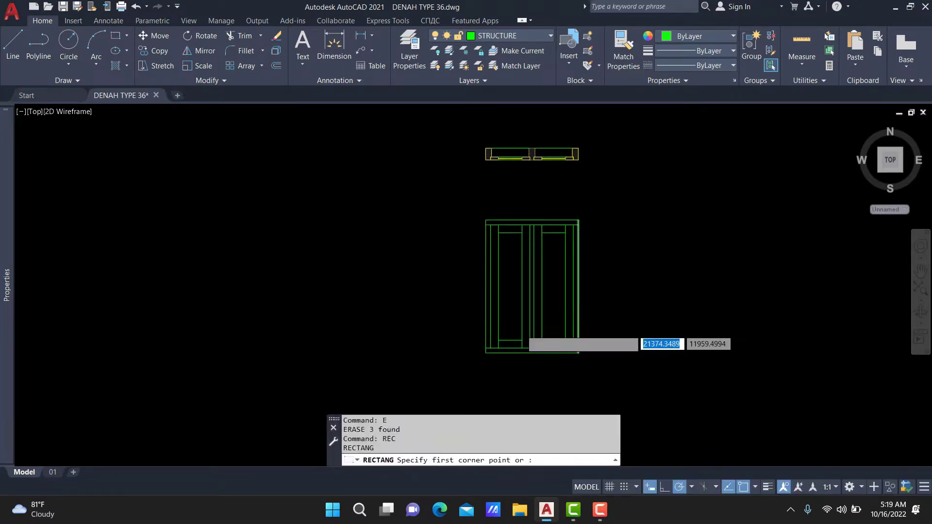
scroll(530, 335, up, 3)
click(466, 347)
scroll(520, 240, down, 1)
scroll(496, 233, up, 2)
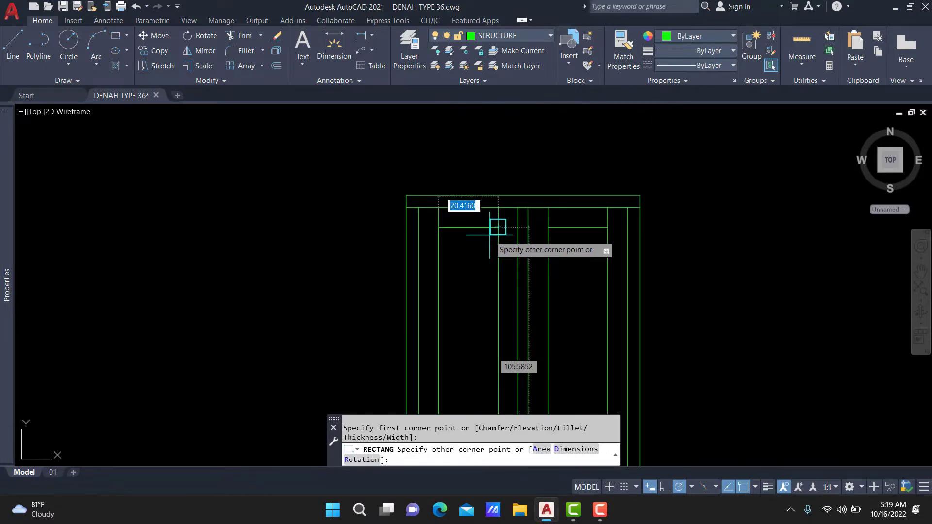
click(497, 226)
Offset the pane rectangle outward by 1 to form its border.
text(o)
key(Return)
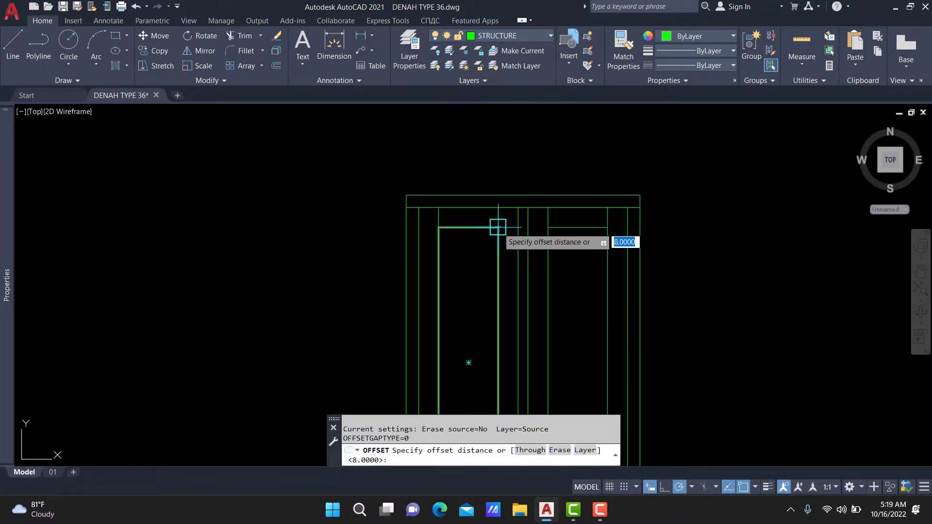
text(0.1)
key(Return)
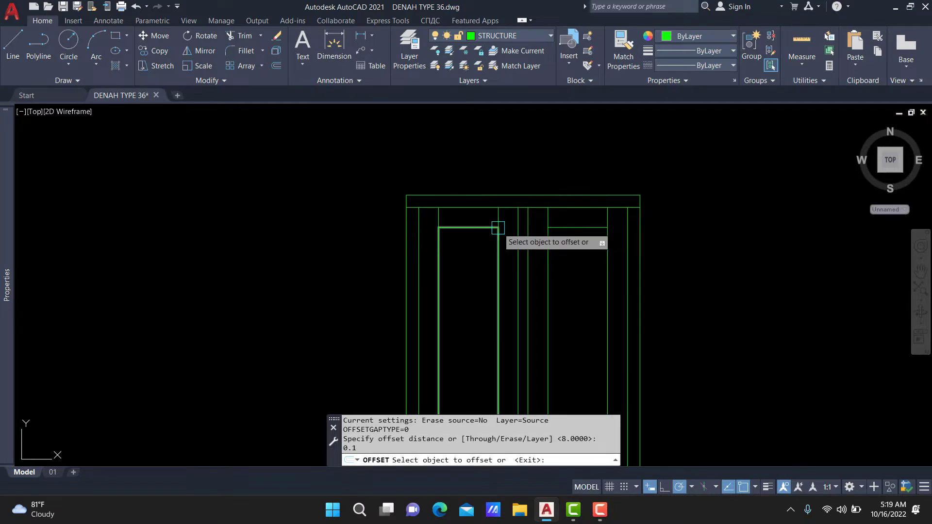
click(497, 226)
scroll(495, 216, up, 2)
scroll(488, 243, up, 2)
scroll(507, 243, up, 2)
key(Escape)
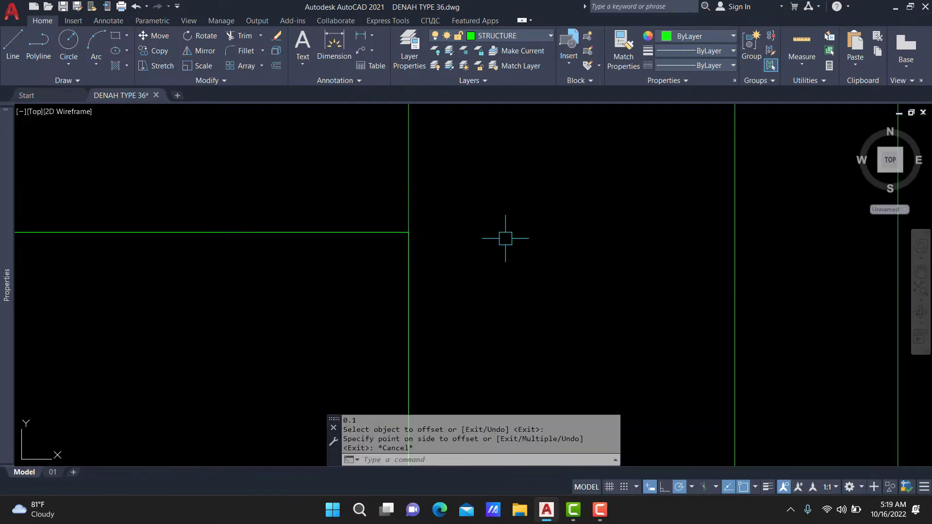
key(Return)
key(Return)
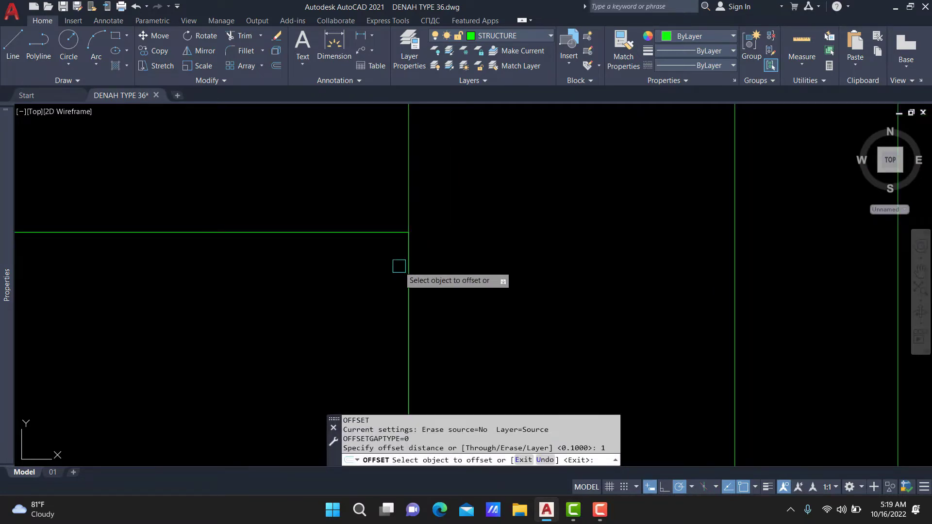
click(410, 255)
scroll(439, 248, down, 6)
click(502, 220)
scroll(502, 221, down, 4)
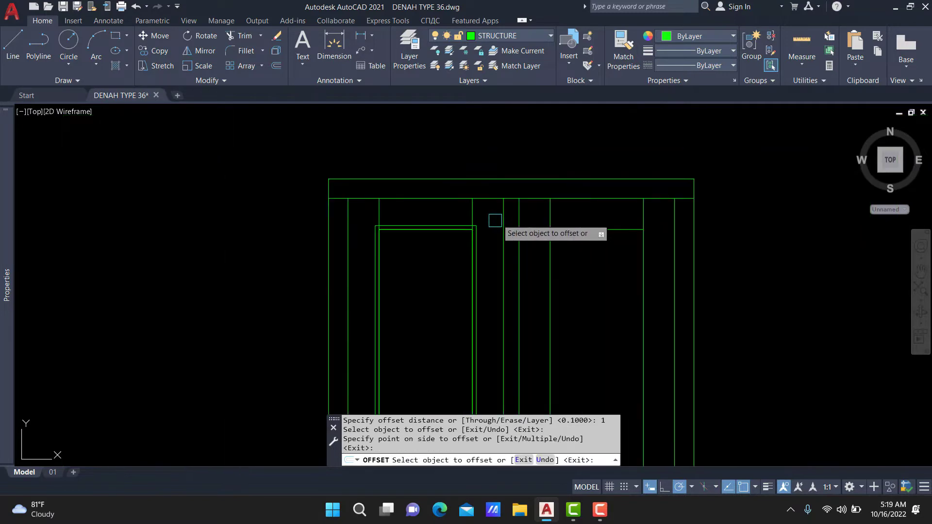
key(Escape)
scroll(475, 212, up, 4)
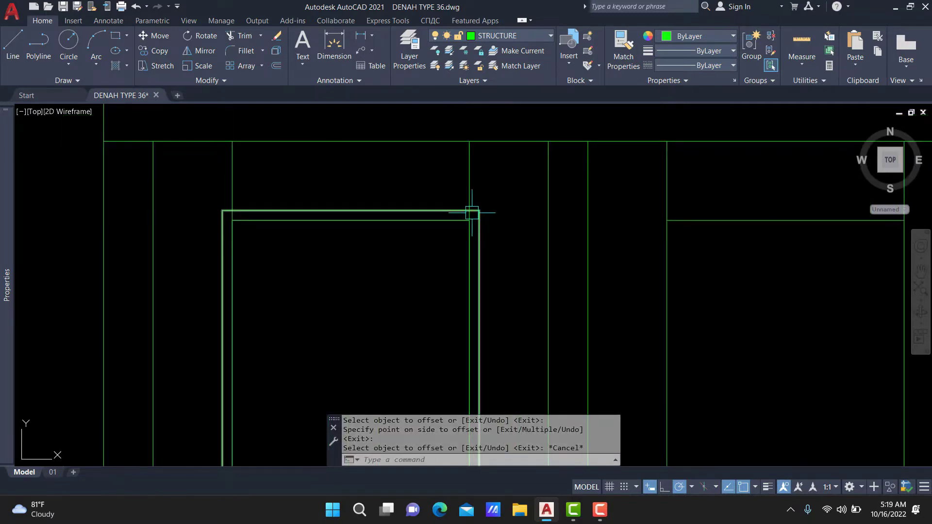
Mirror the pane outline about the middle mullion into the right leaf, keeping the original.
click(474, 212)
scroll(490, 211, down, 2)
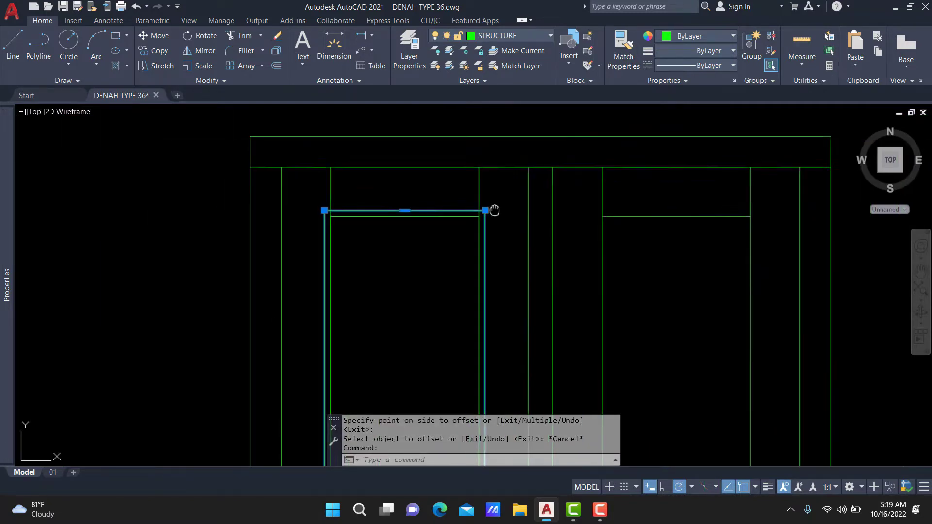
middle_drag(494, 210, 497, 209)
text(mi)
key(Return)
click(503, 192)
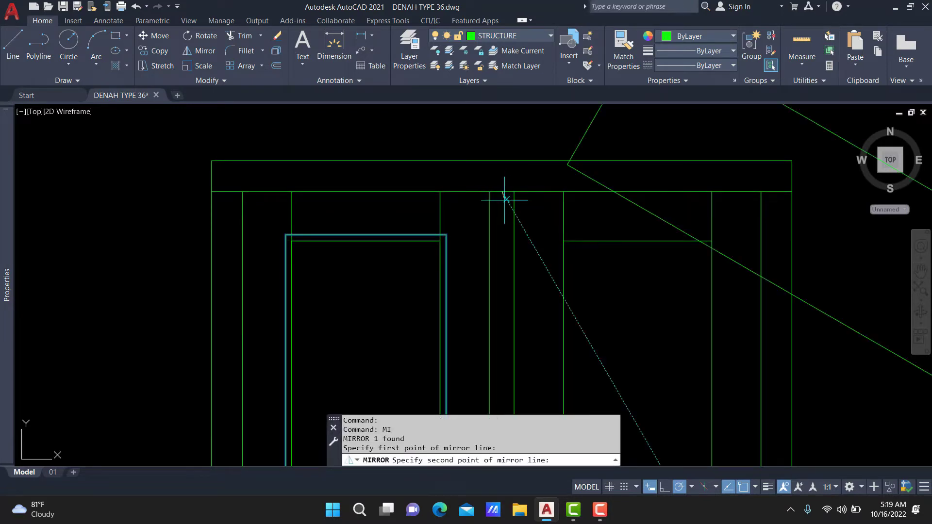
click(500, 235)
key(Return)
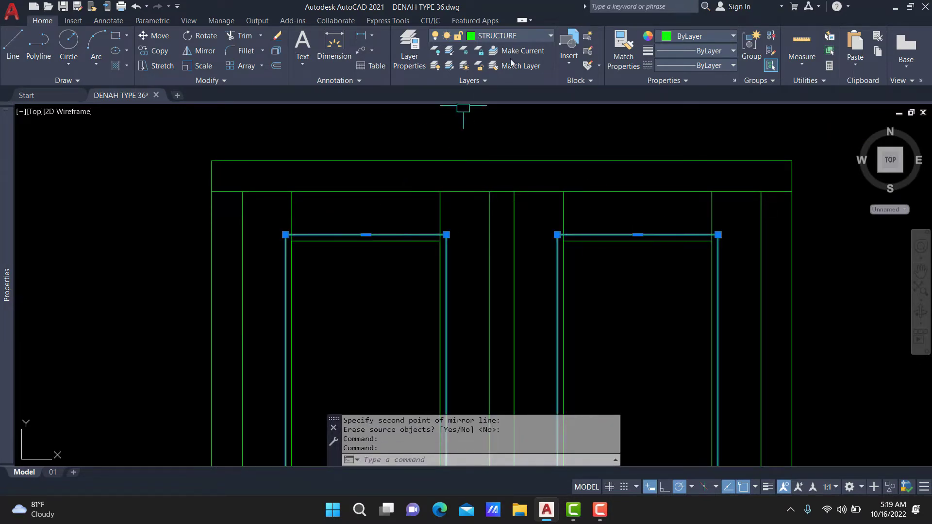
Put the selected outlines on the HIDDEN layer and regenerate so they display dashed.
click(518, 34)
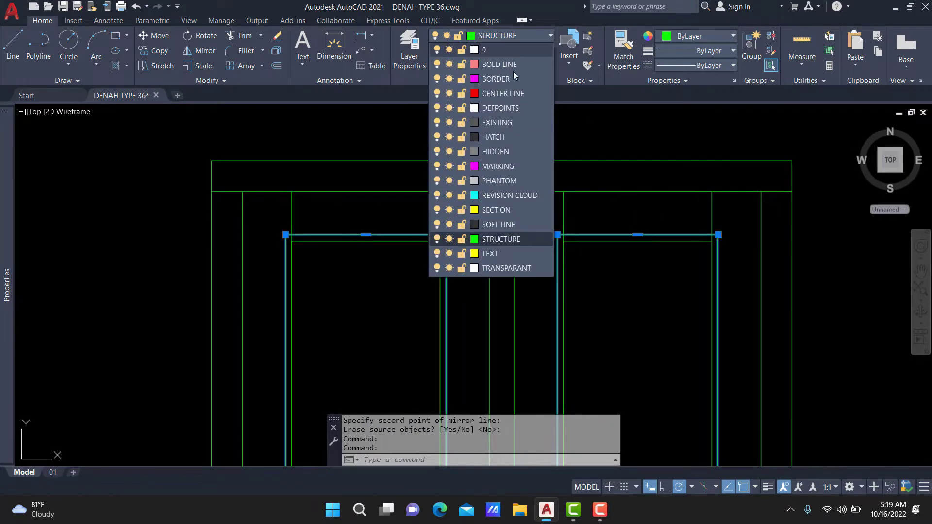
click(510, 151)
scroll(490, 209, down, 3)
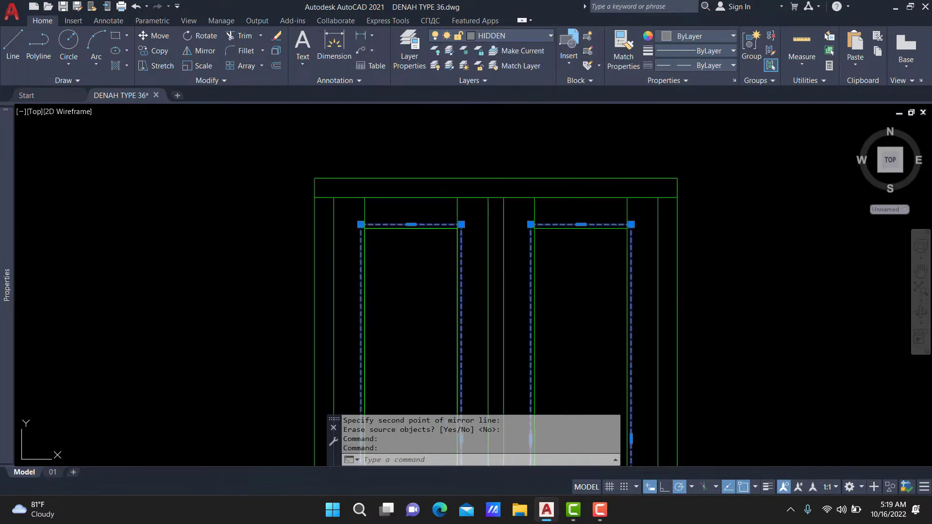
key(Escape)
key(Escape)
scroll(485, 271, down, 3)
text(re)
key(Return)
scroll(450, 380, up, 3)
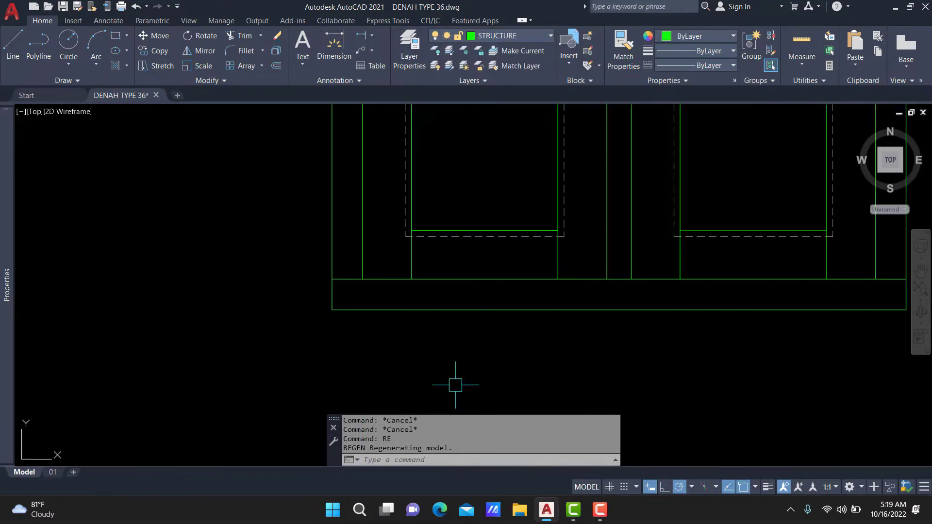
scroll(449, 384, up, 2)
scroll(450, 385, up, 2)
scroll(431, 378, up, 2)
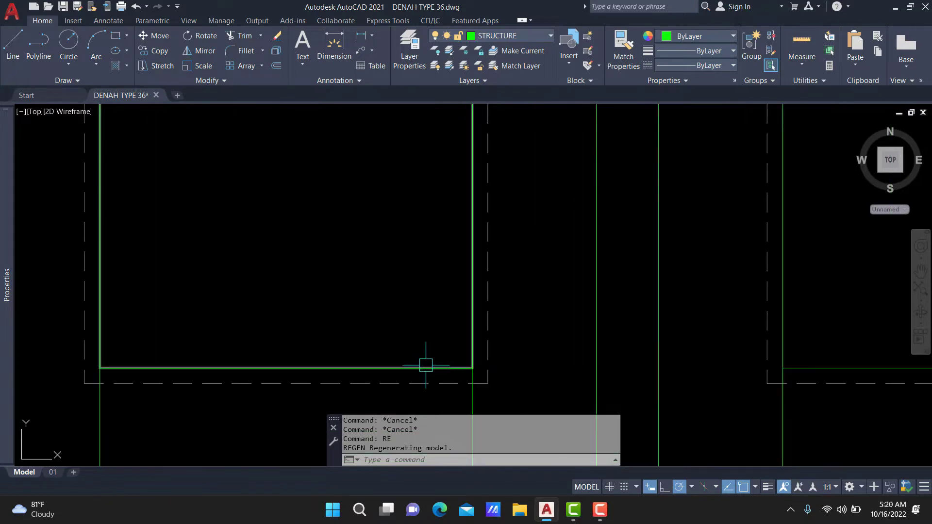
scroll(477, 329, down, 2)
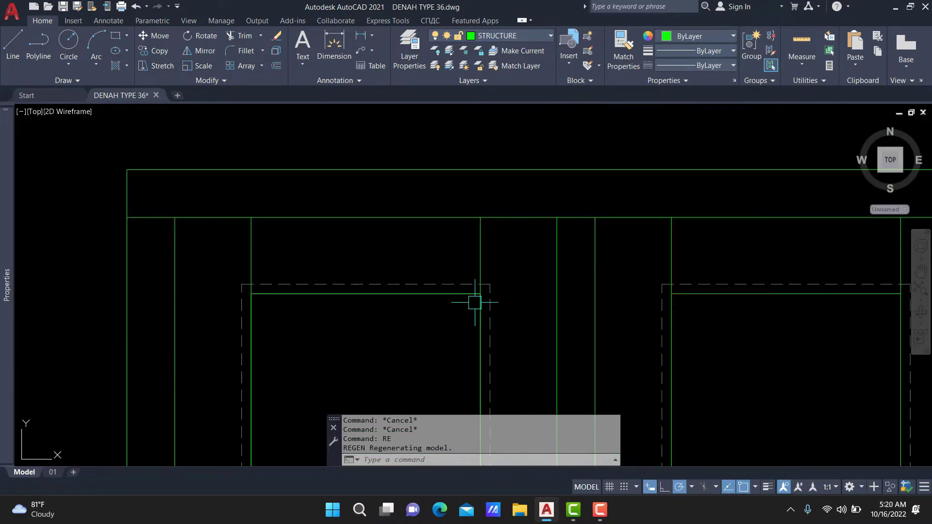
scroll(487, 278, down, 2)
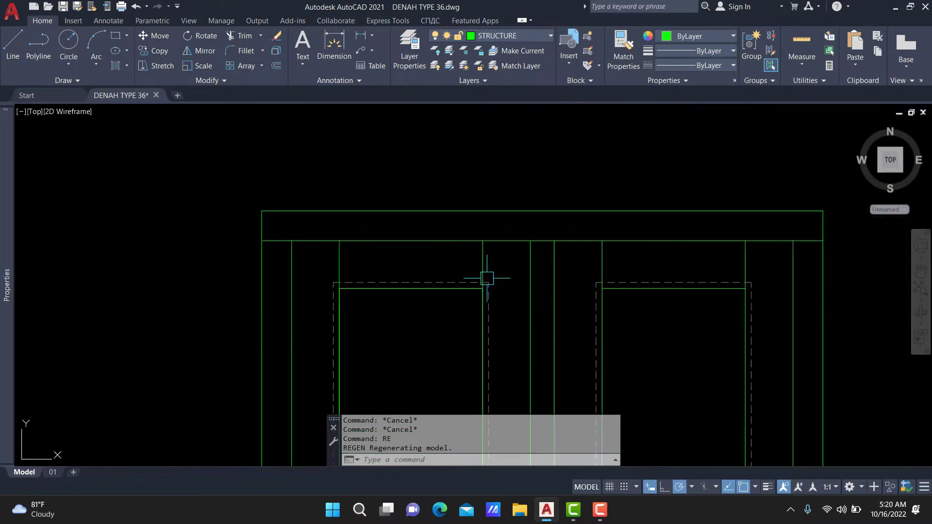
scroll(511, 250, down, 2)
scroll(555, 297, down, 2)
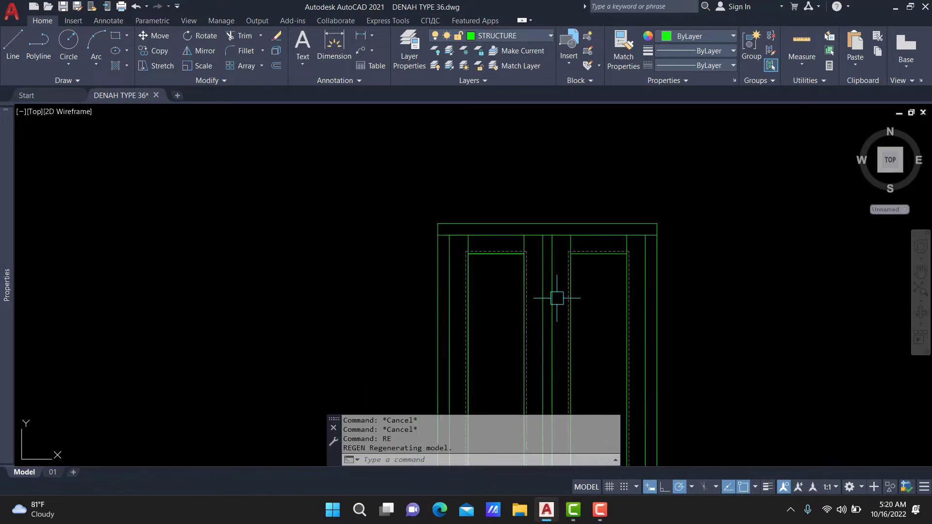
Make HATCH the current layer and center the window in view.
click(513, 36)
click(498, 138)
middle_drag(547, 270, 485, 262)
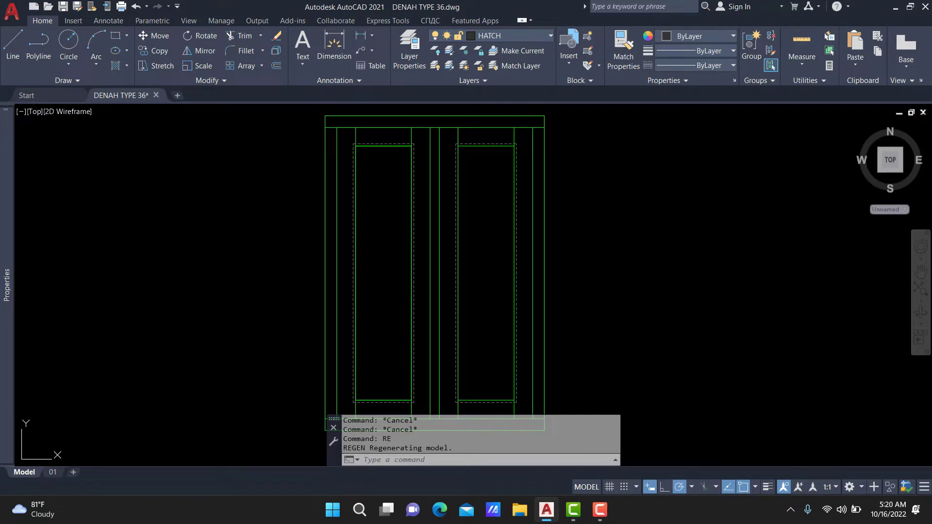
Hatch the left and right leaf glass panes with the diagonal glass pattern.
text(h)
key(Return)
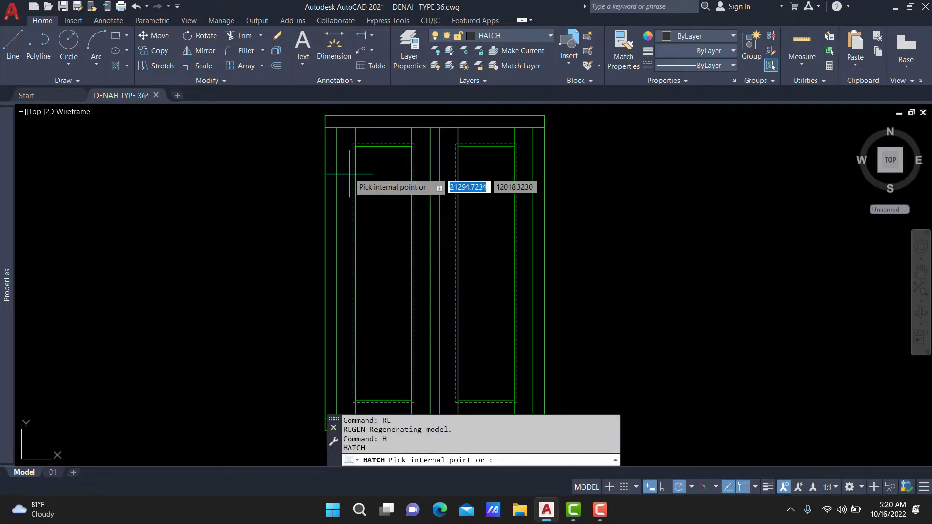
scroll(191, 53, down, 2)
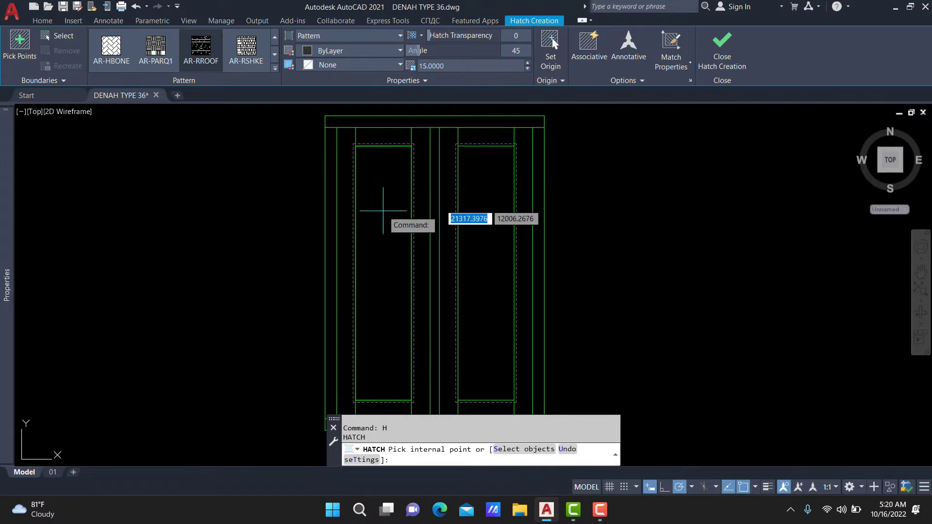
click(380, 212)
click(492, 203)
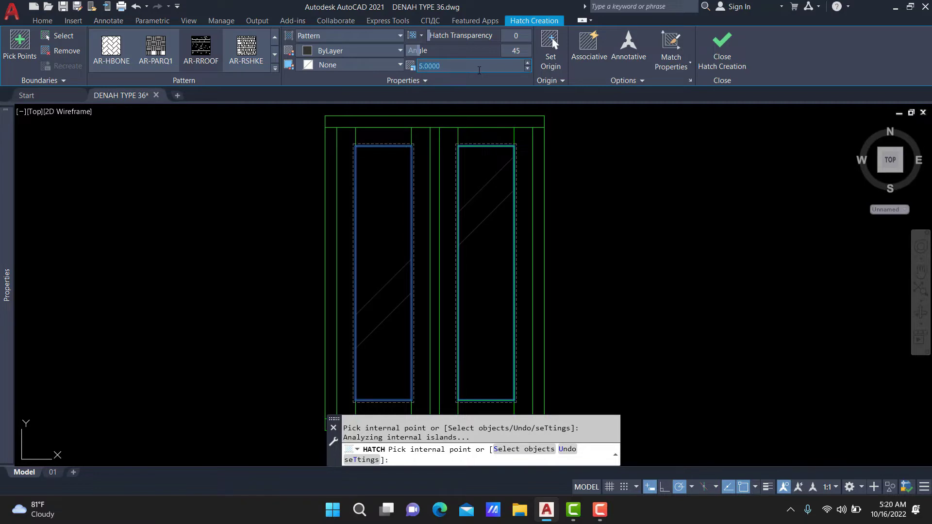
scroll(510, 209, down, 2)
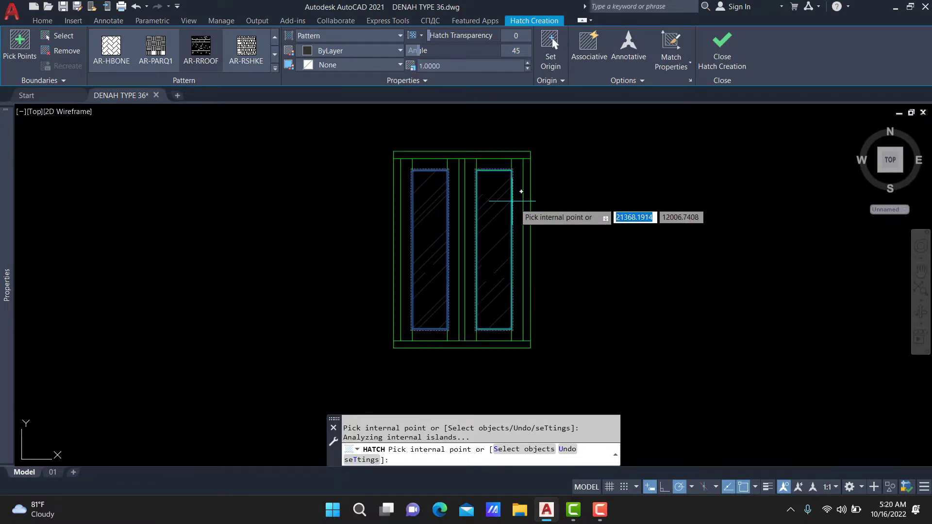
middle_drag(575, 219, 529, 244)
key(Return)
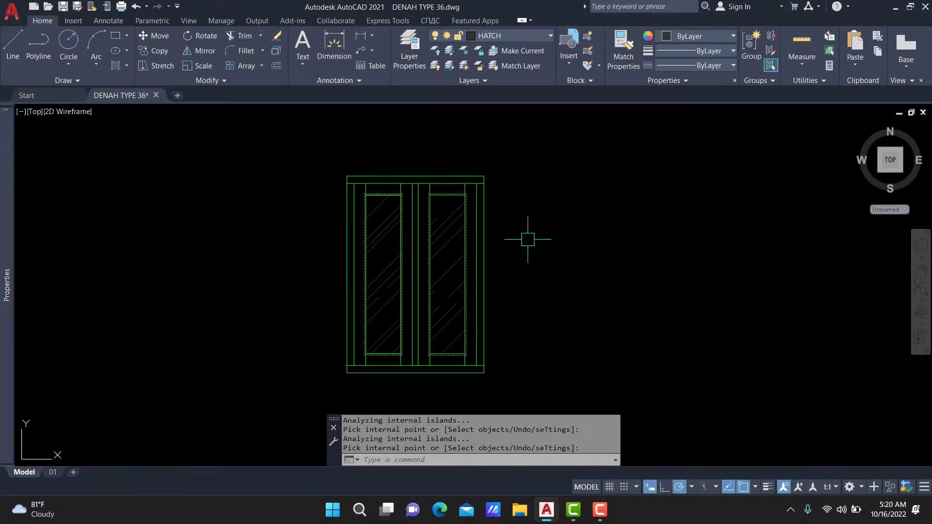
scroll(412, 299, up, 3)
scroll(487, 258, down, 2)
scroll(487, 258, down, 4)
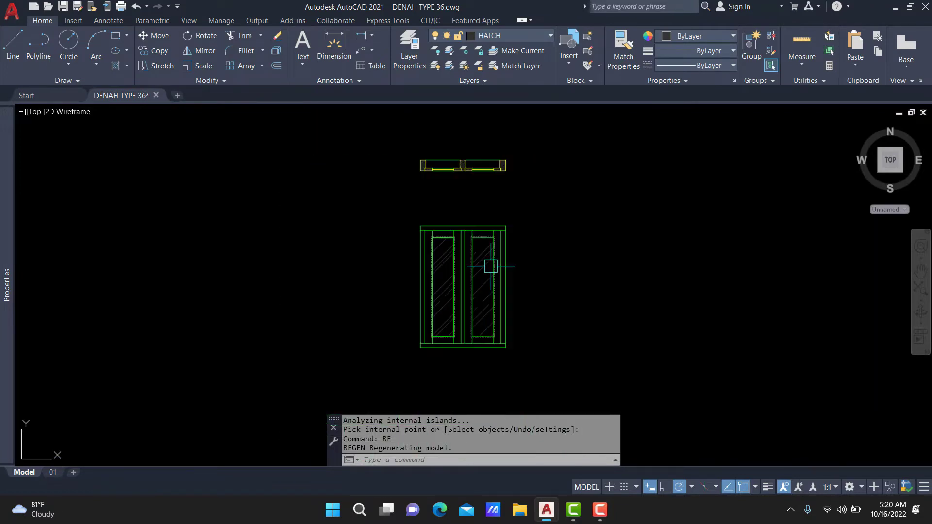
mouse_move(532, 208)
middle_down()
mouse_move(442, 300)
mouse_move(443, 244)
middle_up()
scroll(412, 179, up, 2)
Copy the whole window plan to the lower right.
click(506, 158)
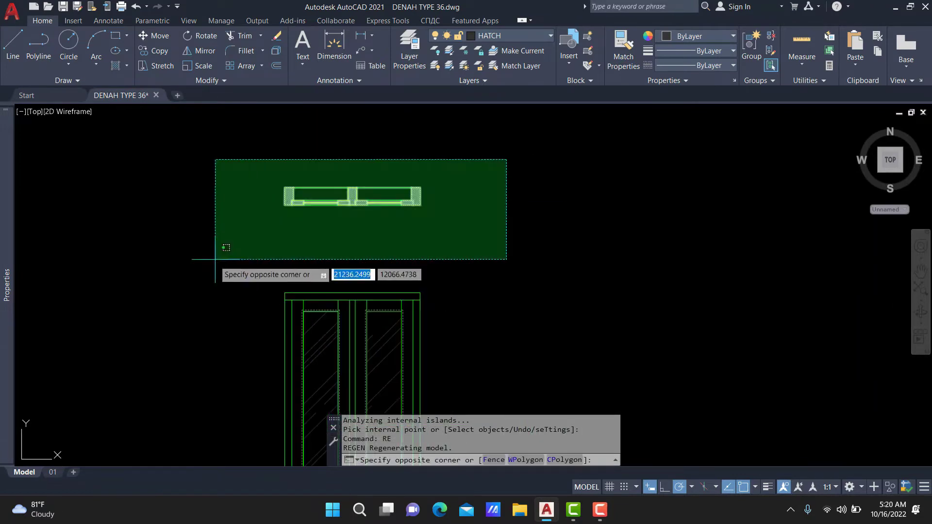
click(214, 260)
text(o)
key(Return)
scroll(267, 215, up, 2)
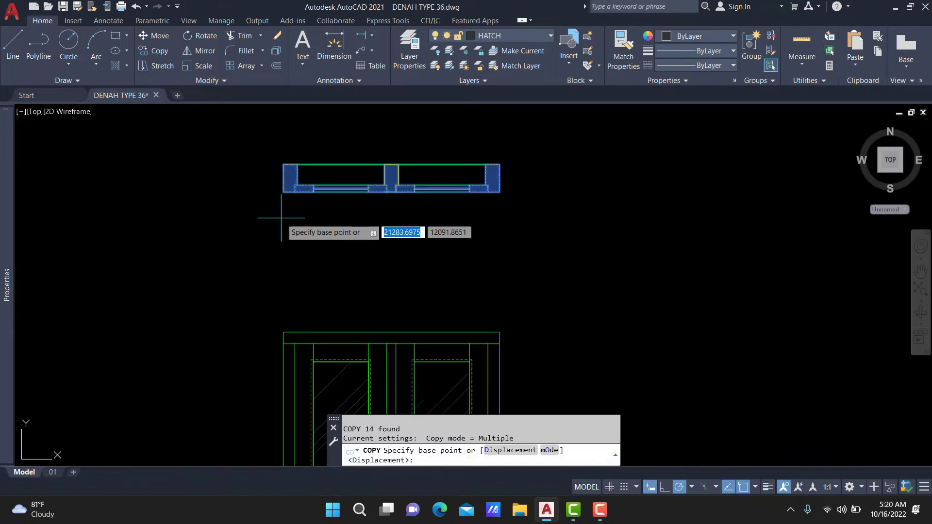
click(297, 200)
scroll(297, 200, down, 2)
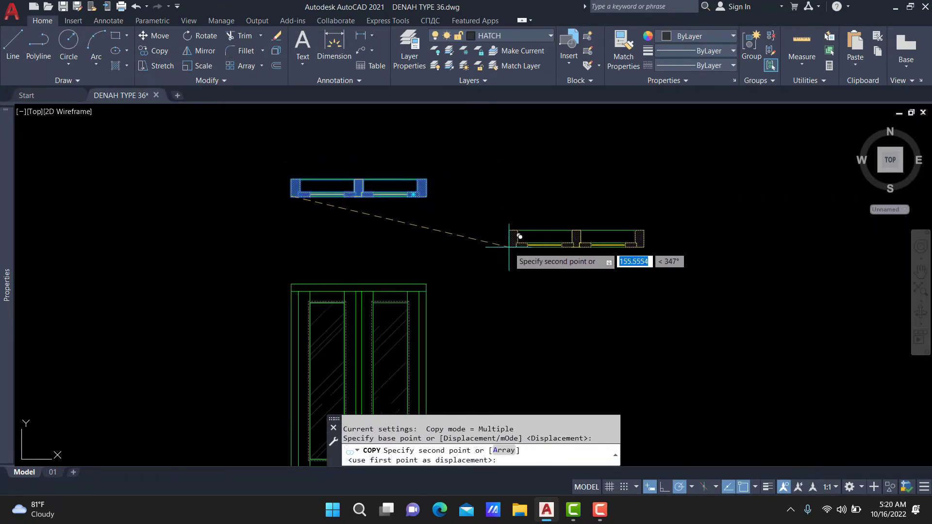
click(507, 243)
key(Return)
Rotate the copied plan 270° so it stands upright.
click(482, 195)
click(638, 249)
text(ro)
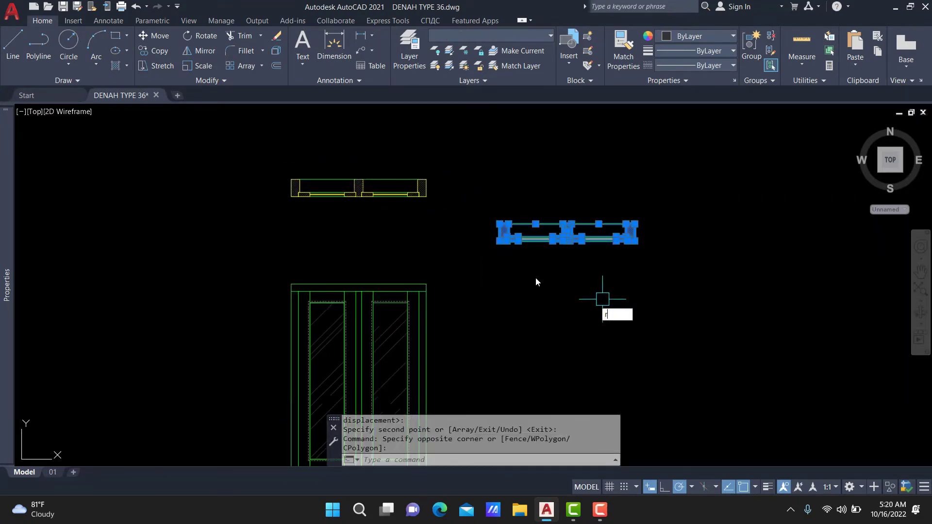
key(Return)
click(537, 265)
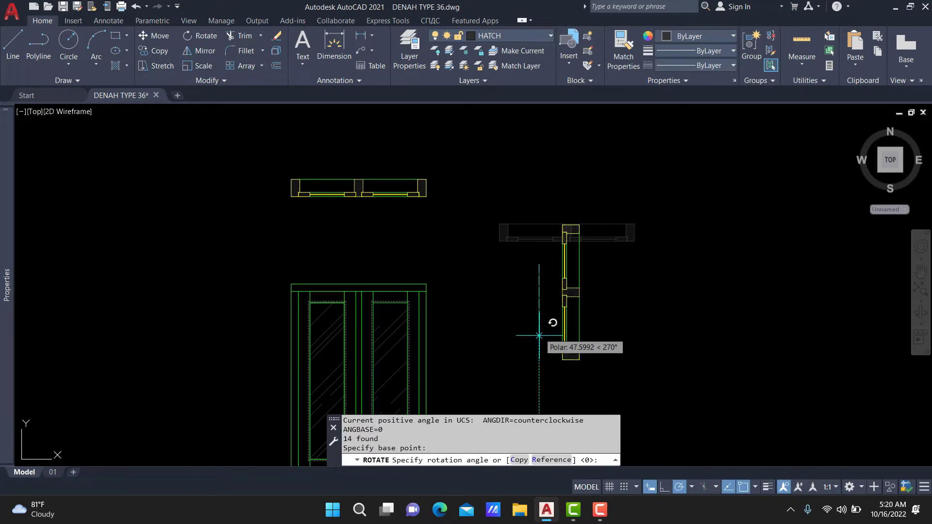
click(538, 358)
Move the upright copy beside the elevation, using its corner as the base point.
middle_drag(547, 307, 489, 246)
click(465, 358)
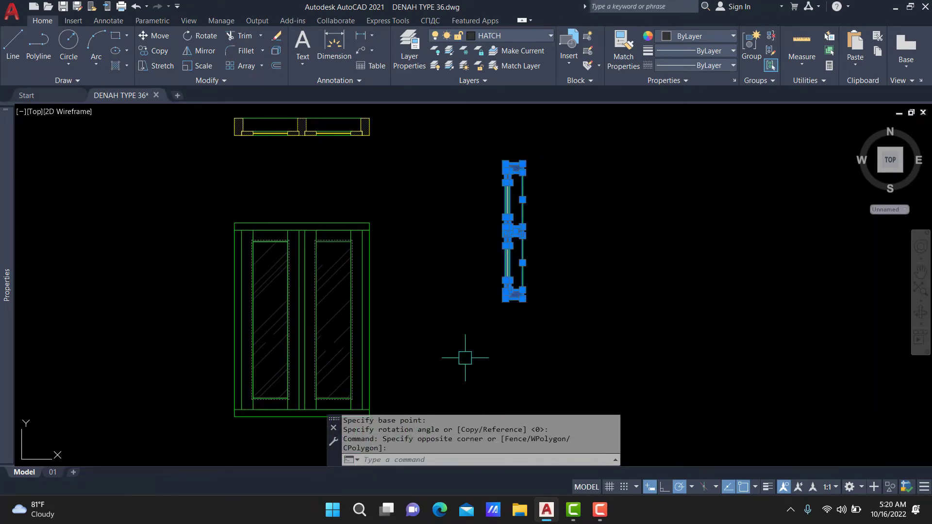
text(m)
key(Return)
scroll(506, 160, up, 3)
click(507, 160)
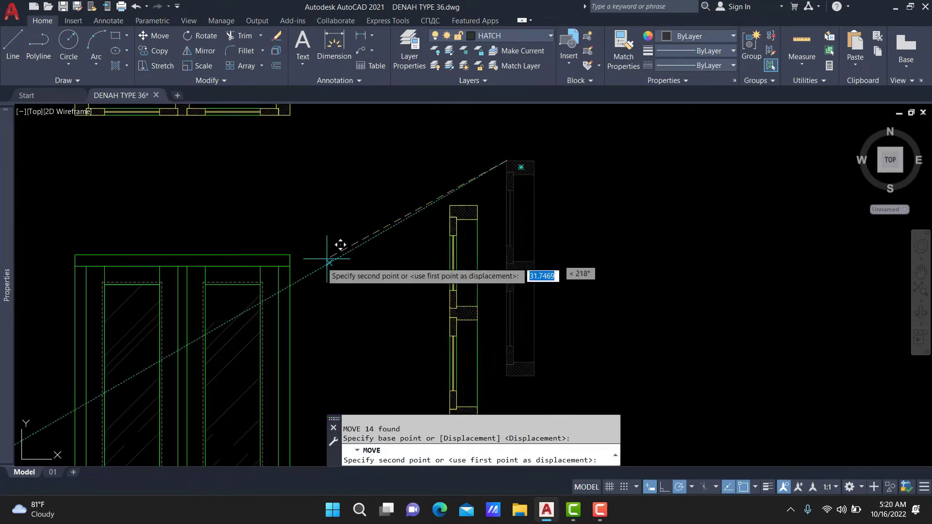
click(485, 237)
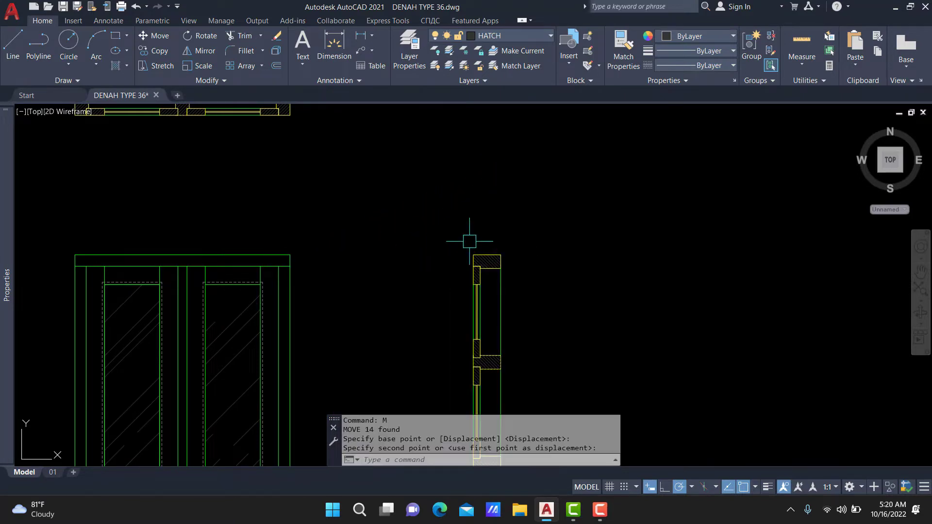
Erase the unneeded pieces of the upright copy.
scroll(488, 170, down, 3)
scroll(483, 233, up, 5)
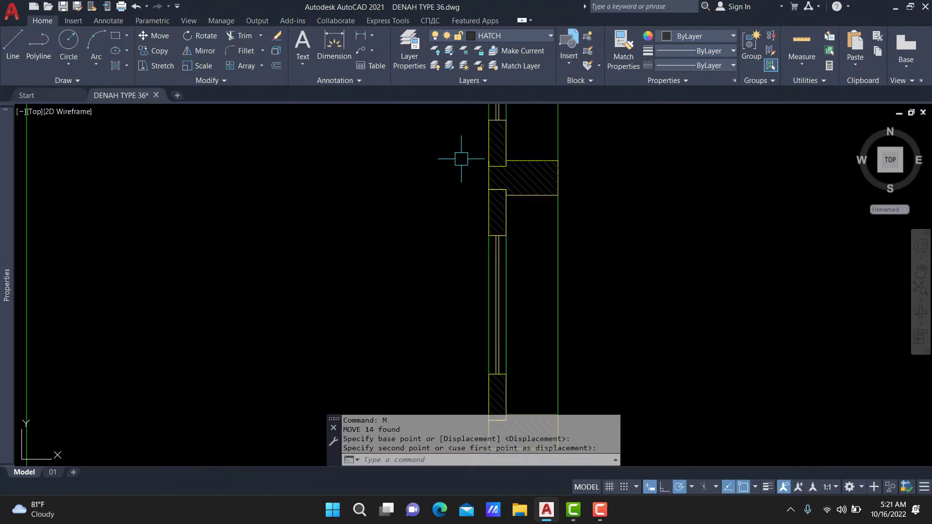
click(469, 146)
scroll(486, 204, down, 2)
click(514, 254)
scroll(514, 255, up, 1)
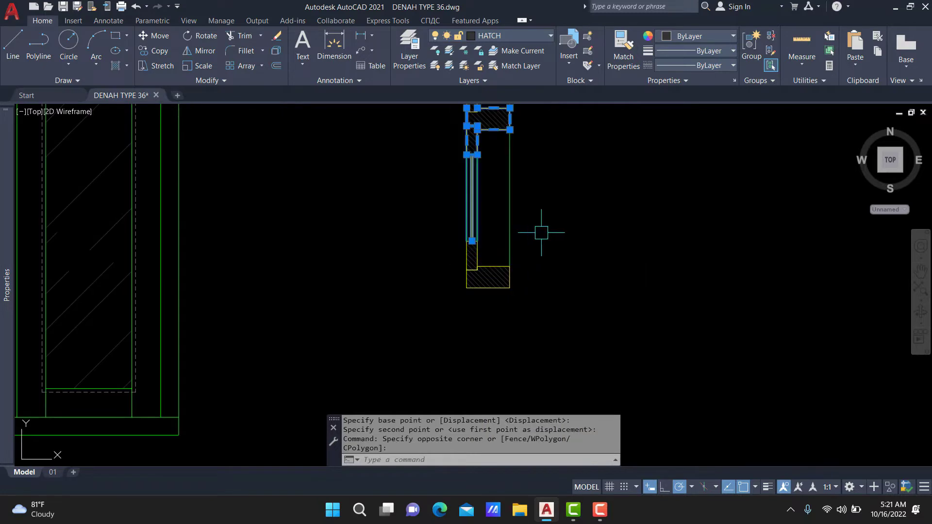
click(558, 221)
scroll(425, 218, up, 1)
click(427, 239)
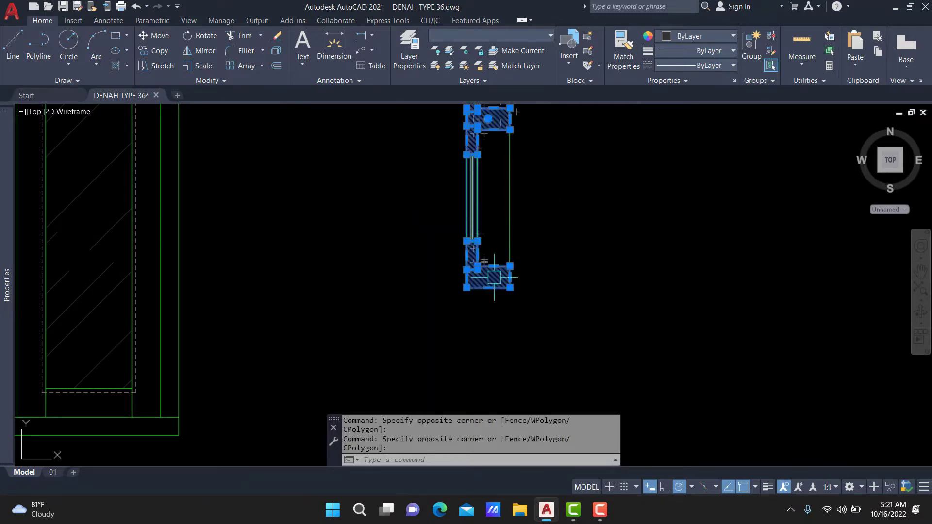
scroll(491, 265, up, 4)
text(E)
key(Return)
Split the L-shaped wall hatch into separate hatches.
click(483, 271)
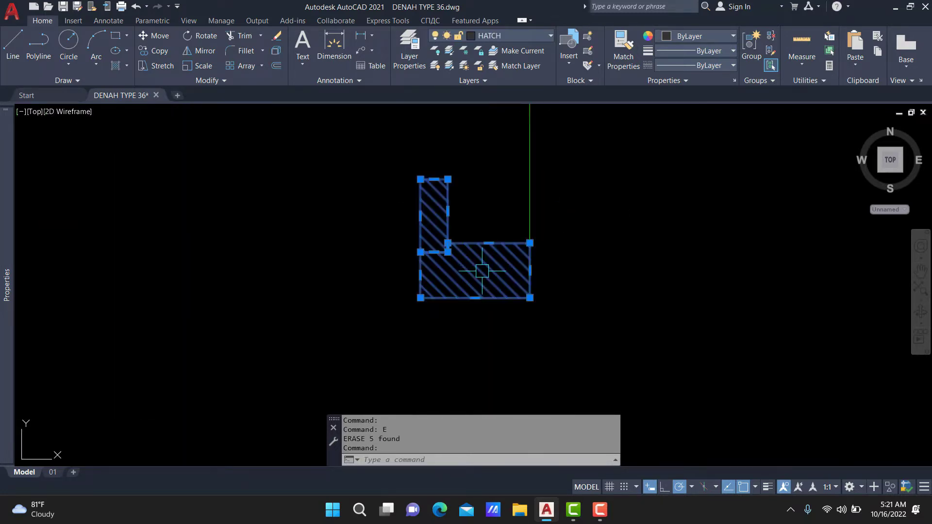
double_click(462, 284)
scroll(466, 301, down, 3)
scroll(467, 209, down, 2)
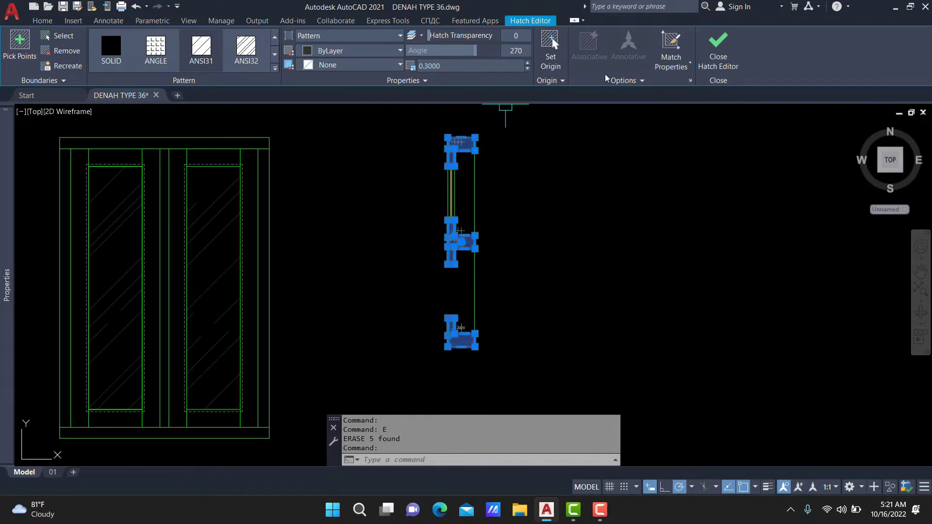
click(624, 81)
click(621, 110)
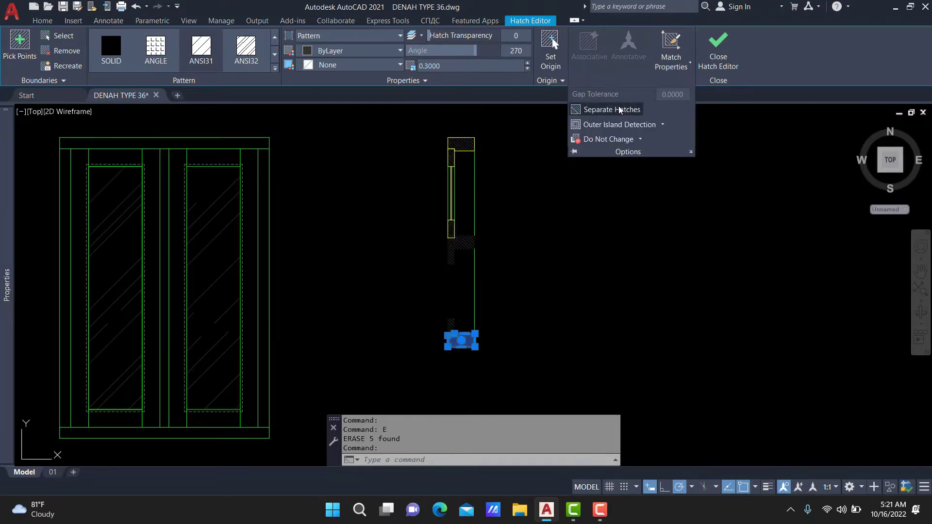
key(Escape)
key(Escape)
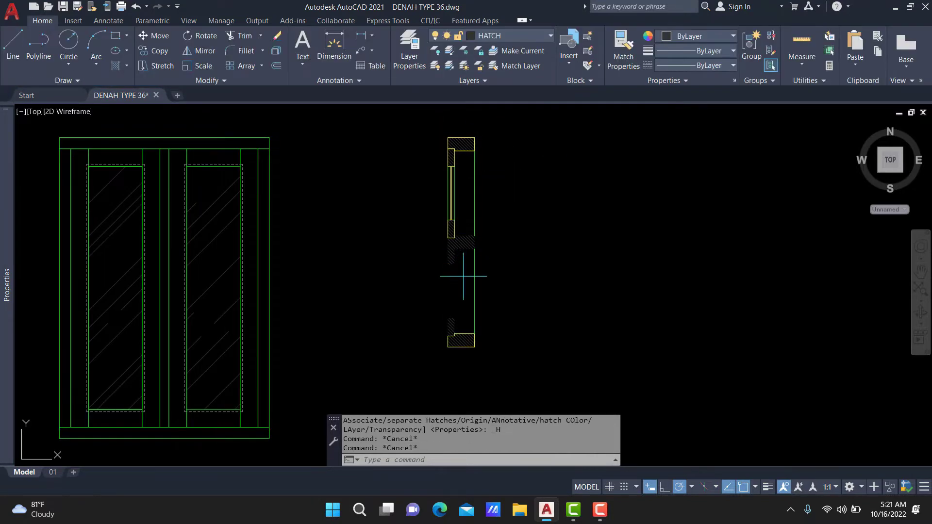
Erase the unneeded wall hatch pieces.
click(454, 257)
click(433, 246)
scroll(464, 336, up, 4)
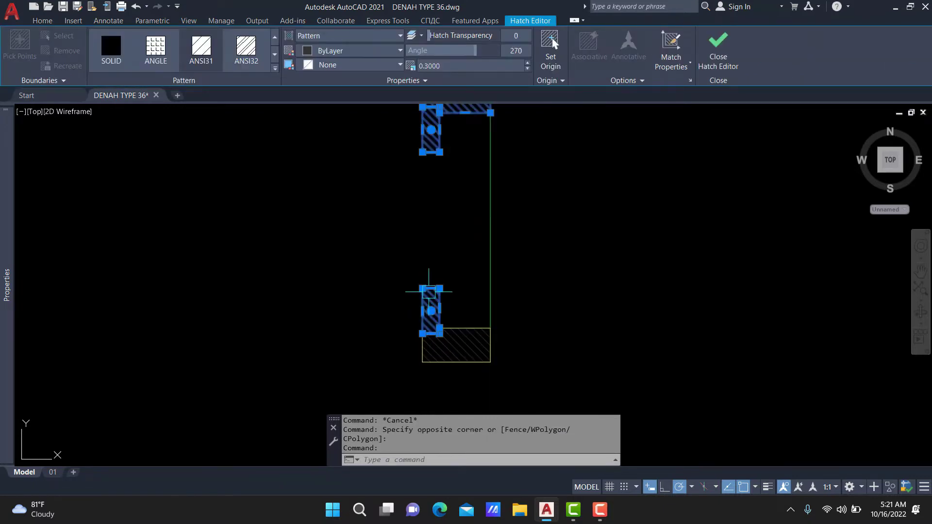
text(E)
key(Return)
scroll(444, 275, down, 4)
Stretch the lower wall end and hatch down level with the elevation bottom.
drag(495, 276, 381, 333)
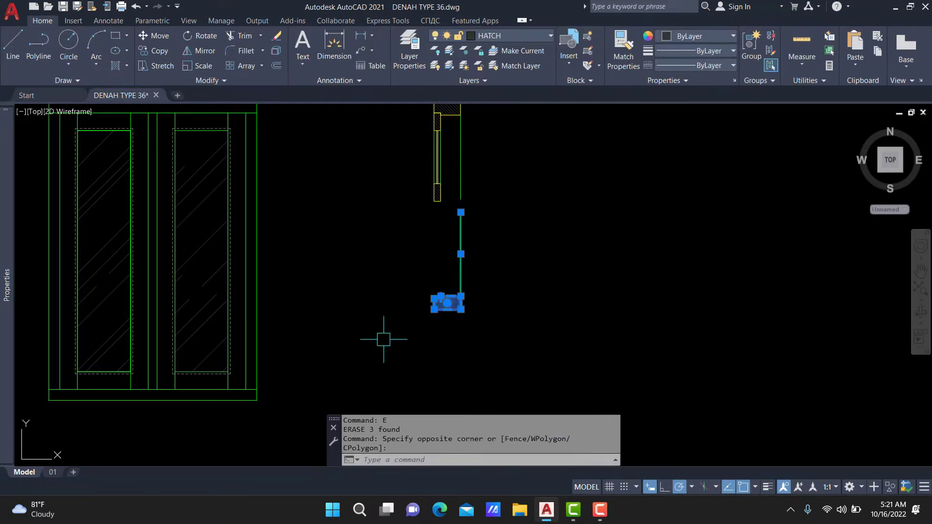
middle_drag(408, 330, 475, 303)
text(S)
key(Return)
click(513, 277)
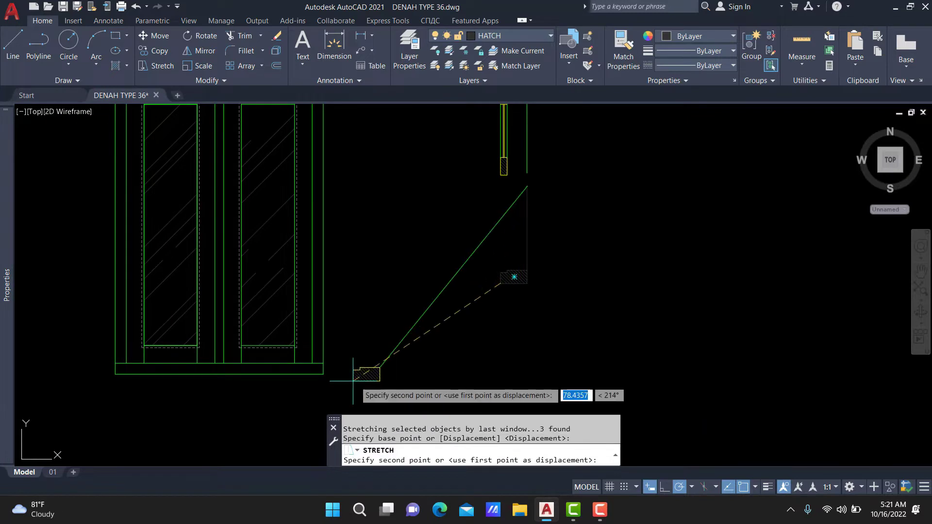
click(514, 368)
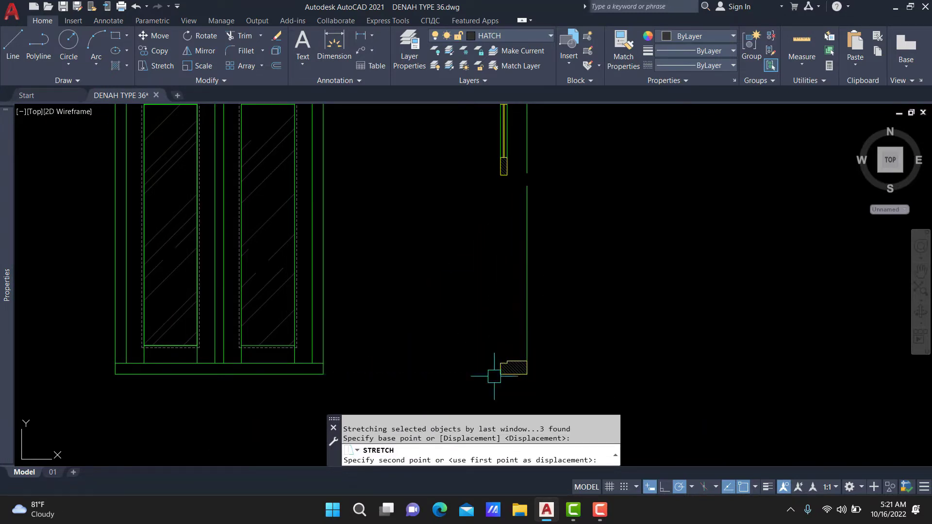
Stretch the upper wall pieces down to match the elevation's height.
click(553, 132)
click(442, 178)
text(s)
key(Return)
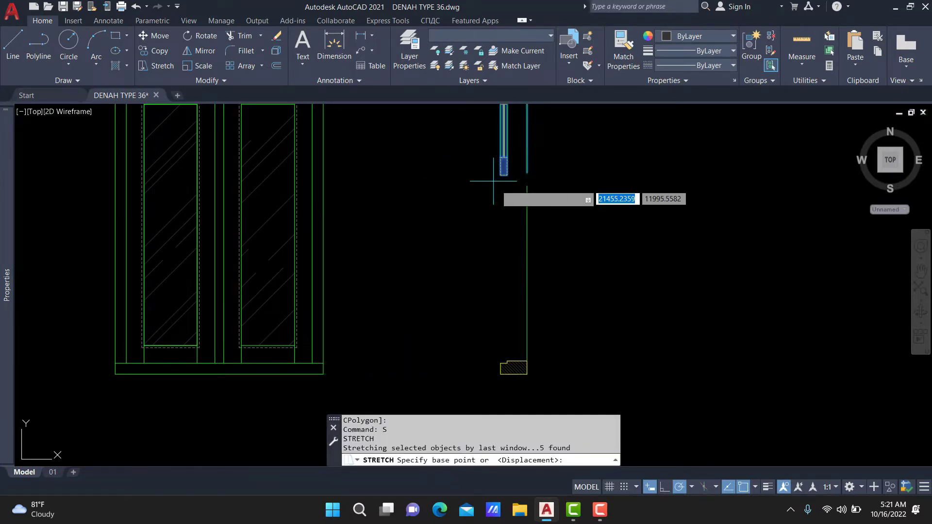
click(504, 166)
scroll(504, 311, up, 3)
scroll(505, 325, up, 2)
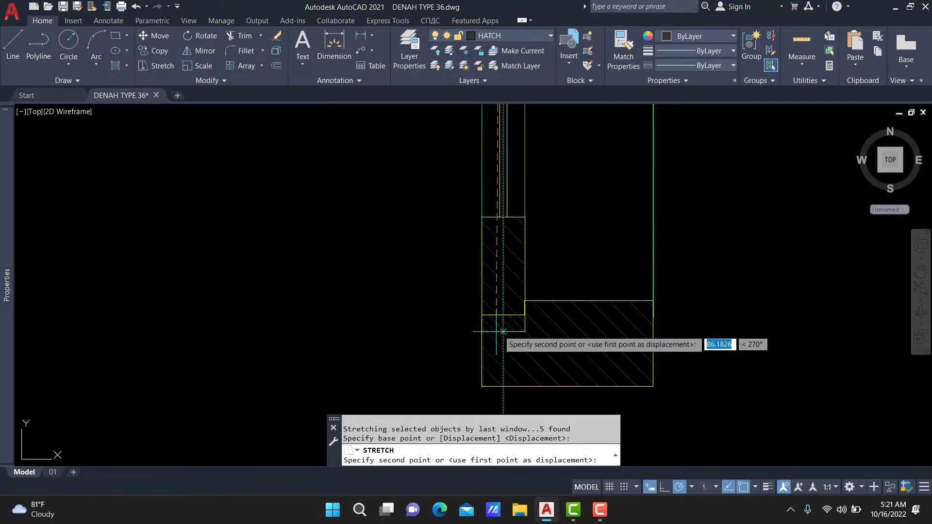
click(495, 334)
scroll(495, 334, down, 5)
Erase the leftover vertical line and center both drawings in view.
scroll(524, 310, up, 1)
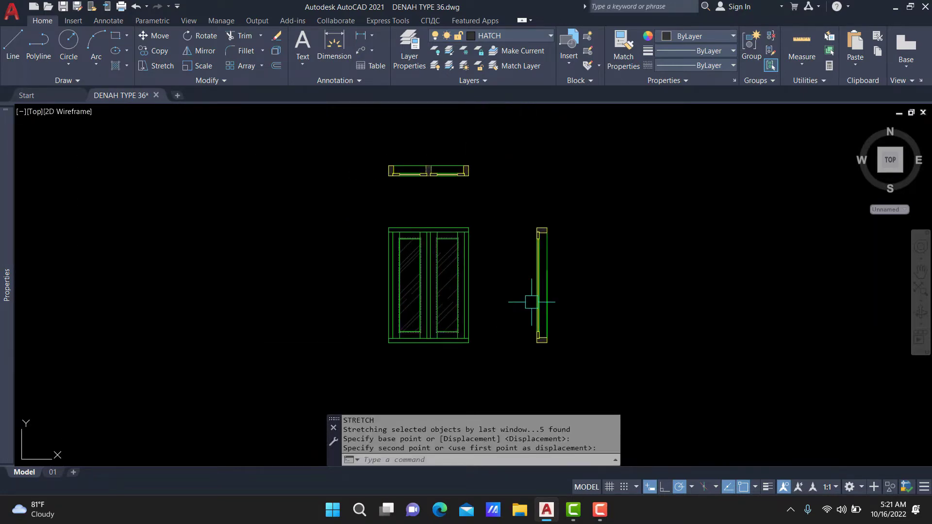
scroll(509, 291, up, 2)
scroll(479, 311, up, 2)
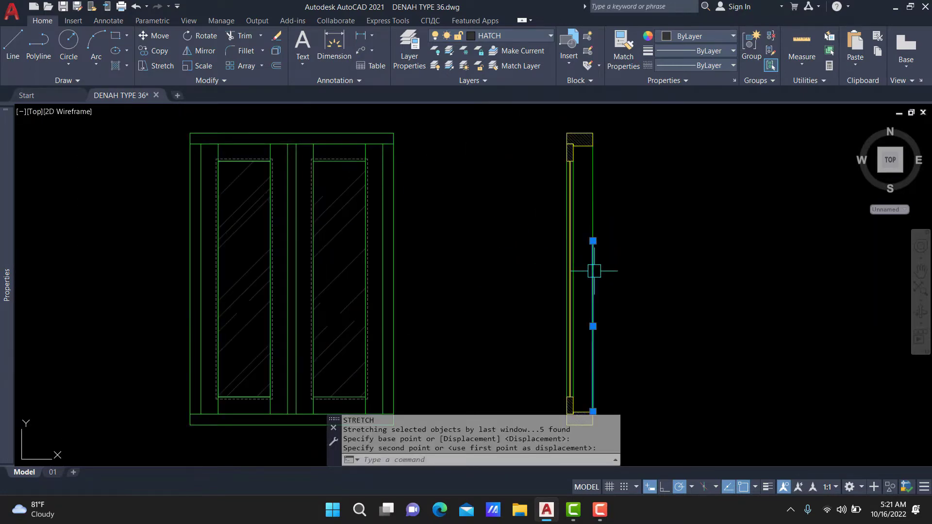
scroll(605, 232, down, 3)
scroll(605, 231, up, 3)
text(e)
key(Return)
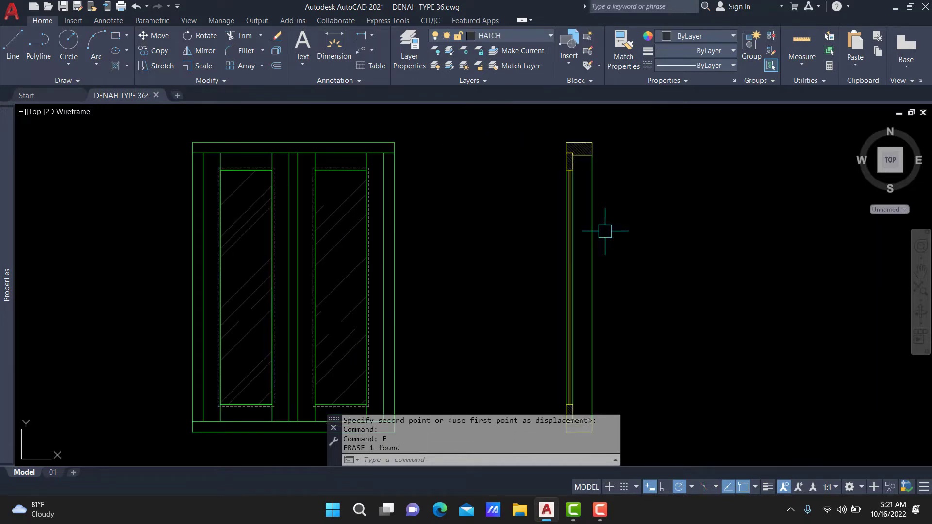
scroll(605, 231, down, 2)
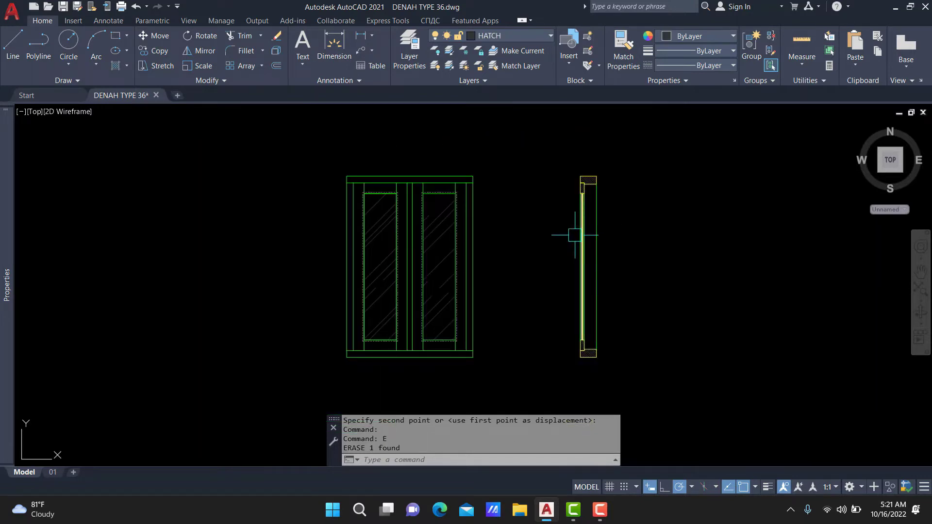
middle_drag(542, 228, 556, 242)
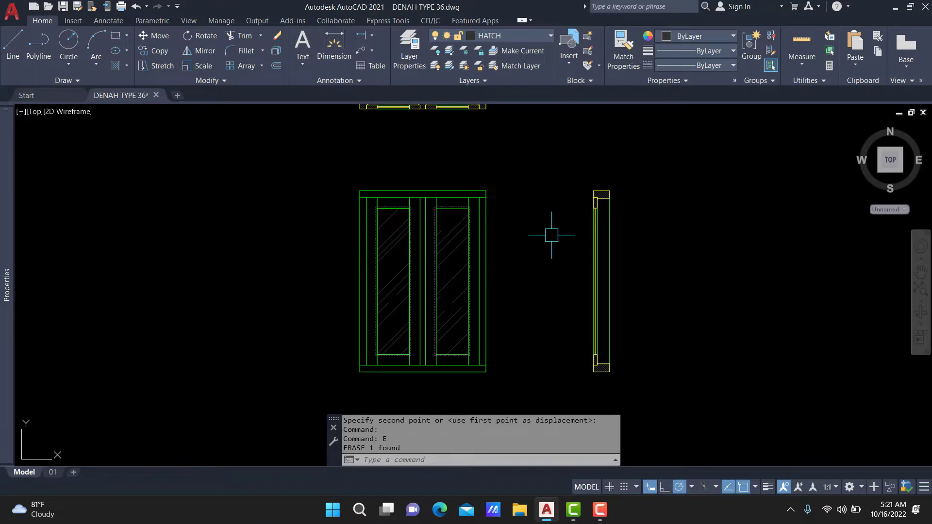
Make STRUCTURE the current layer.
click(526, 34)
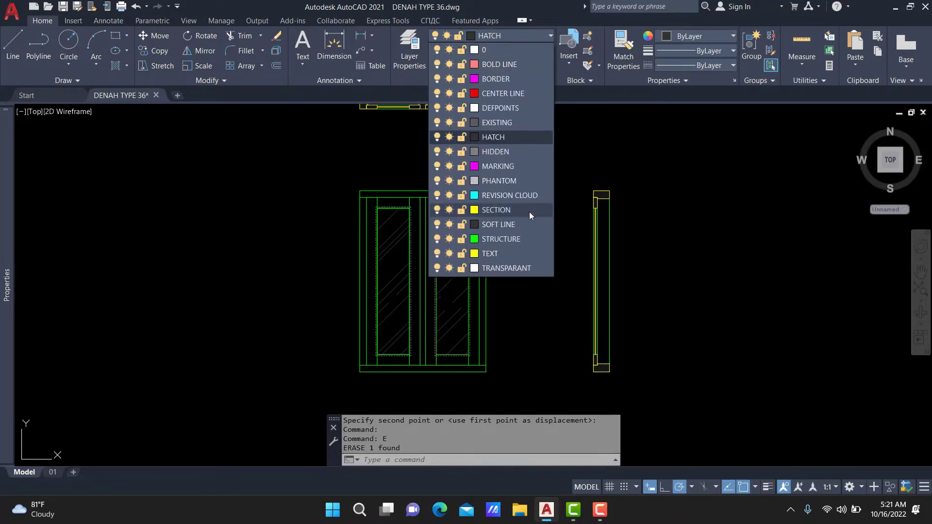
click(511, 237)
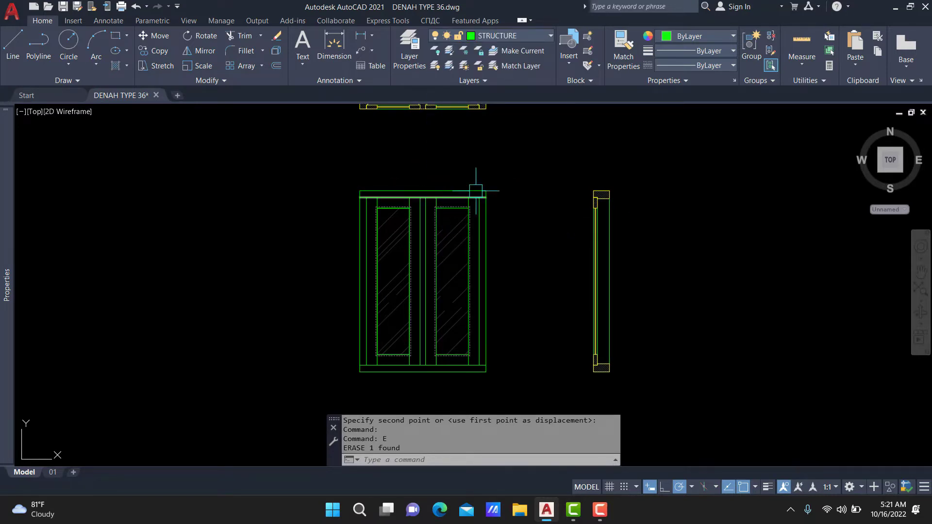
scroll(487, 180, up, 2)
scroll(487, 181, up, 3)
text(re)
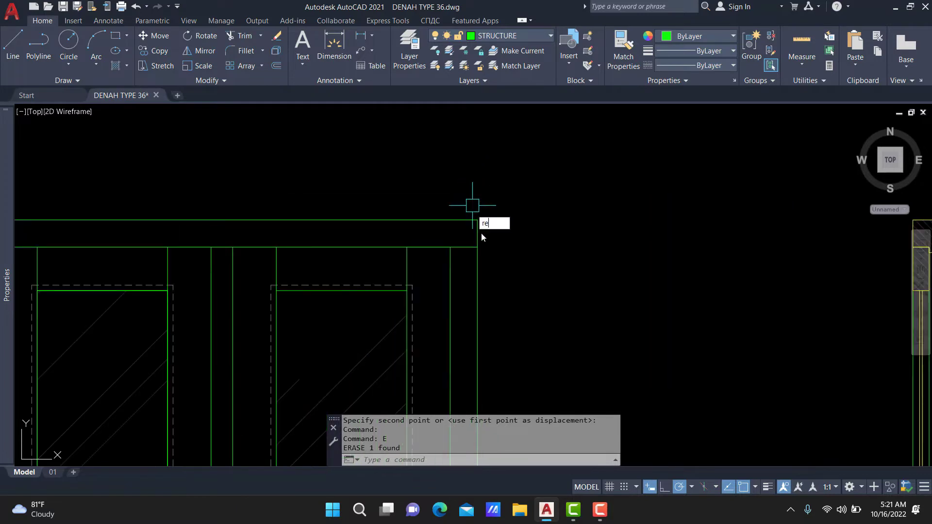
Draw a 12 by 6 rectangle near the top of the frame.
text(c)
key(Return)
click(478, 247)
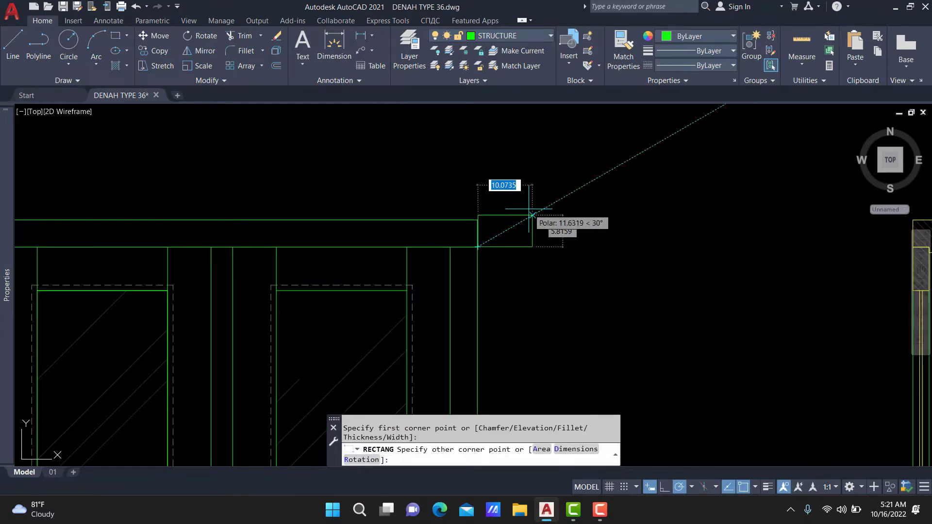
key(Tab)
text(6)
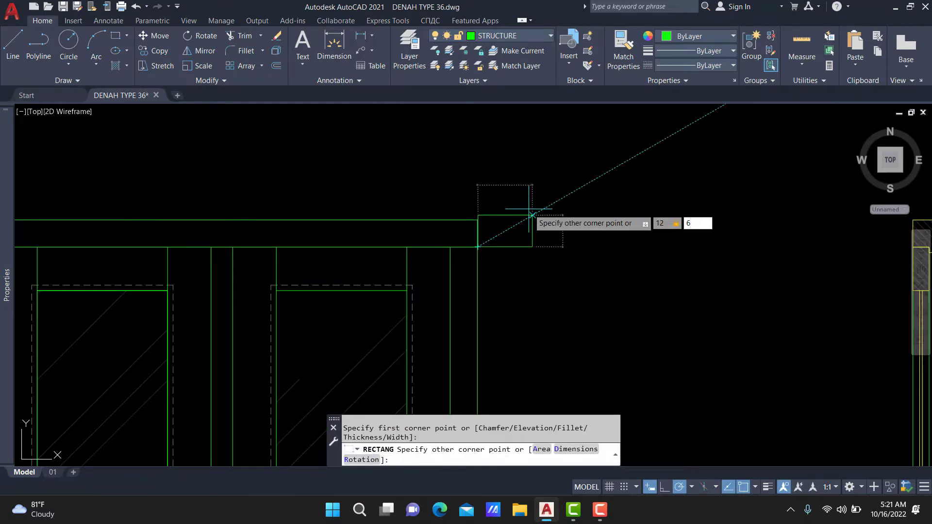
key(Return)
scroll(504, 204, up, 2)
click(454, 209)
Move the rectangle by its top-left corner onto the end of the top rail.
text(M)
key(Return)
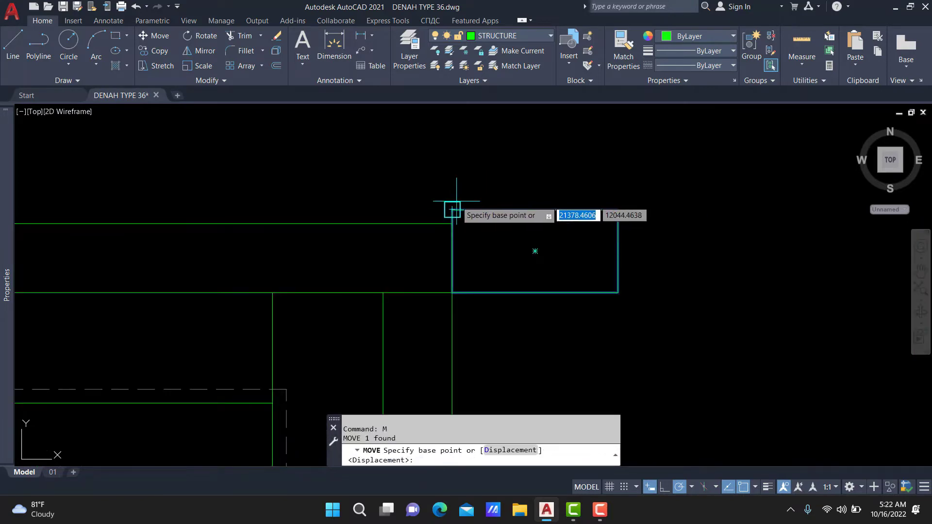
click(452, 209)
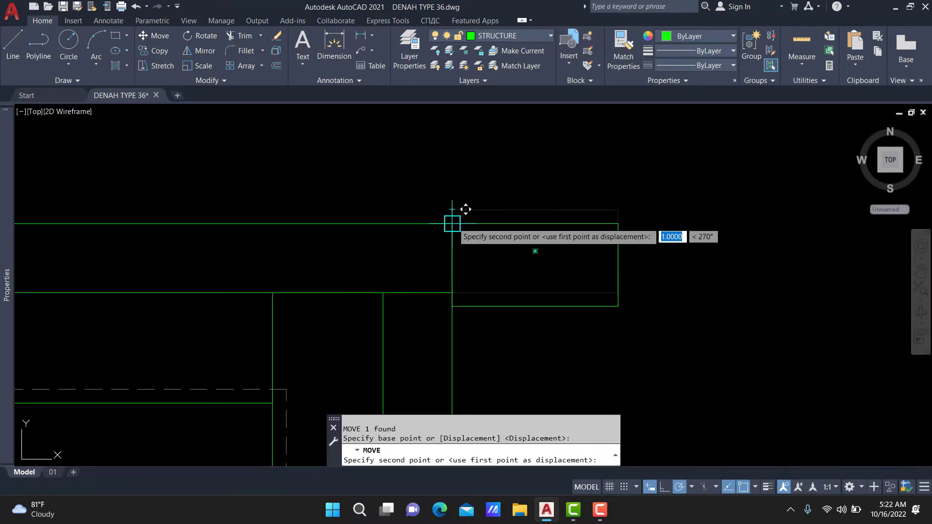
click(452, 223)
scroll(645, 221, down, 4)
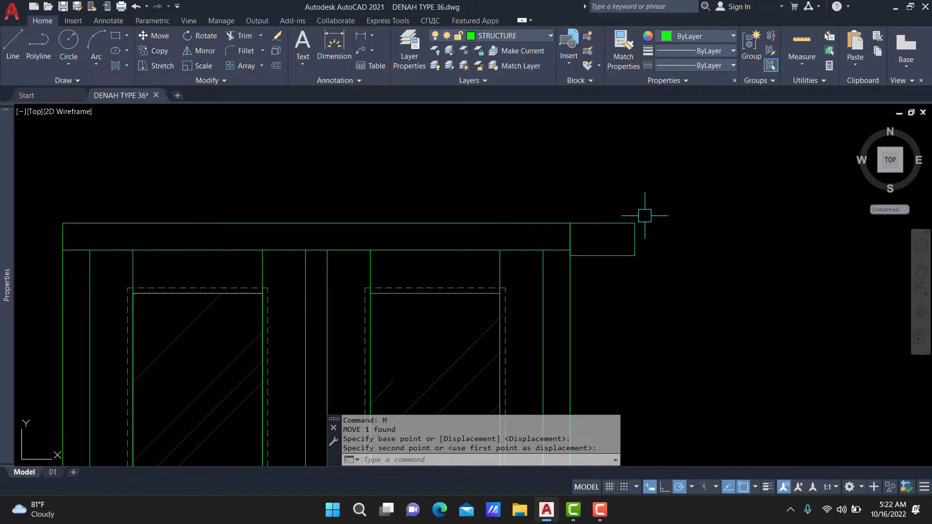
scroll(572, 235, up, 1)
scroll(572, 235, up, 3)
Cross the anchor box with two corner-to-corner diagonal lines and select both diagonals.
text(r)
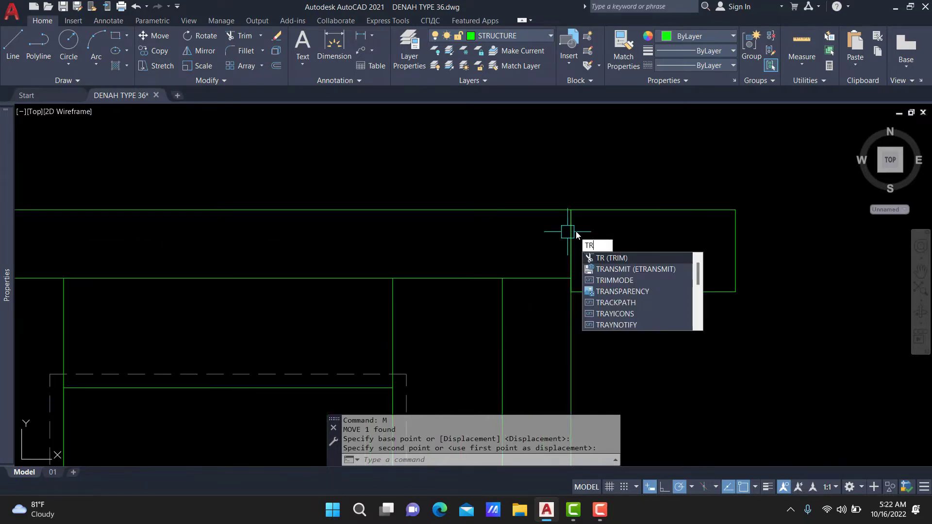
key(Return)
key(Escape)
text(L)
key(Return)
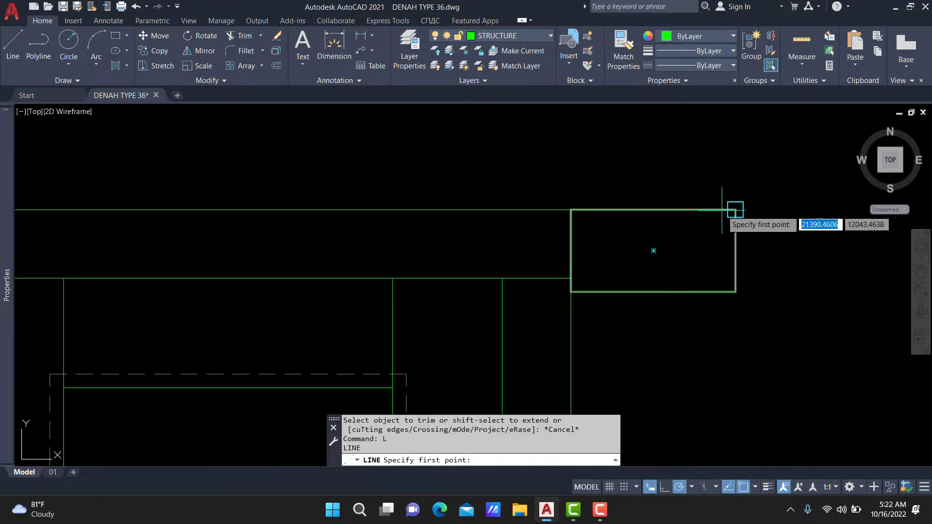
click(735, 210)
click(570, 277)
key(Return)
key(Return)
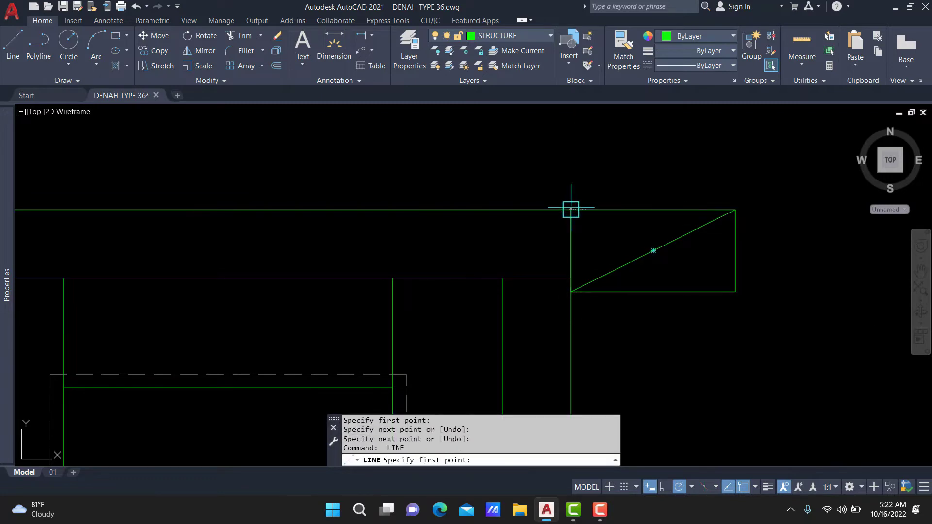
click(570, 209)
click(735, 291)
key(Return)
drag(675, 264, 589, 239)
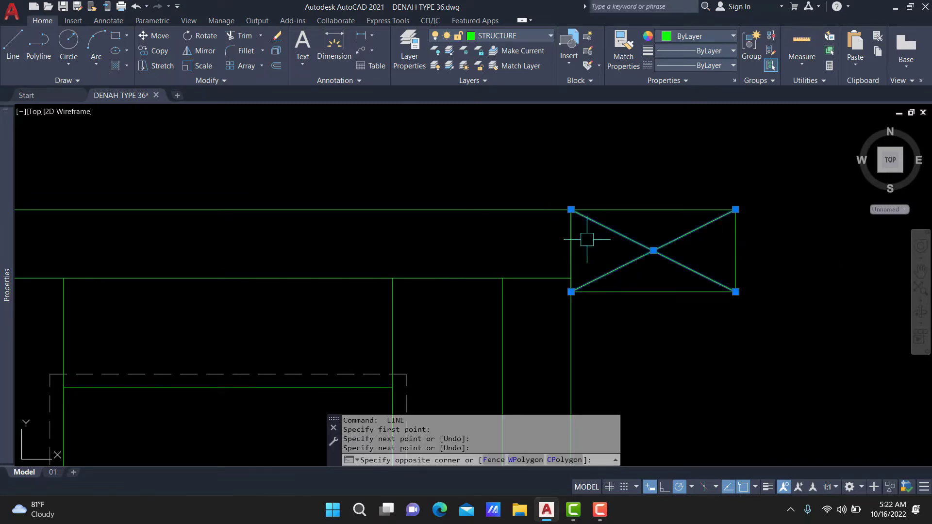
click(532, 35)
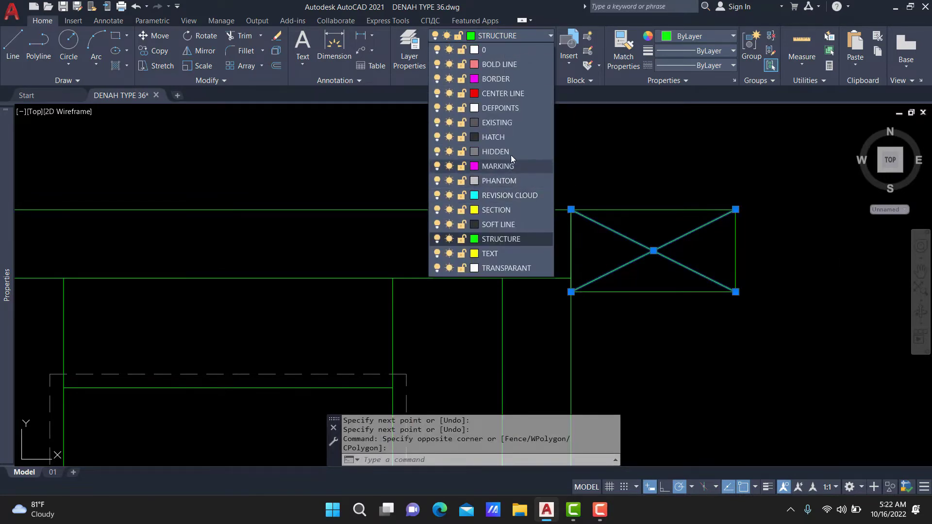
Put the diagonals on the HIDDEN layer and select the whole anchor box.
click(511, 154)
scroll(680, 206, down, 2)
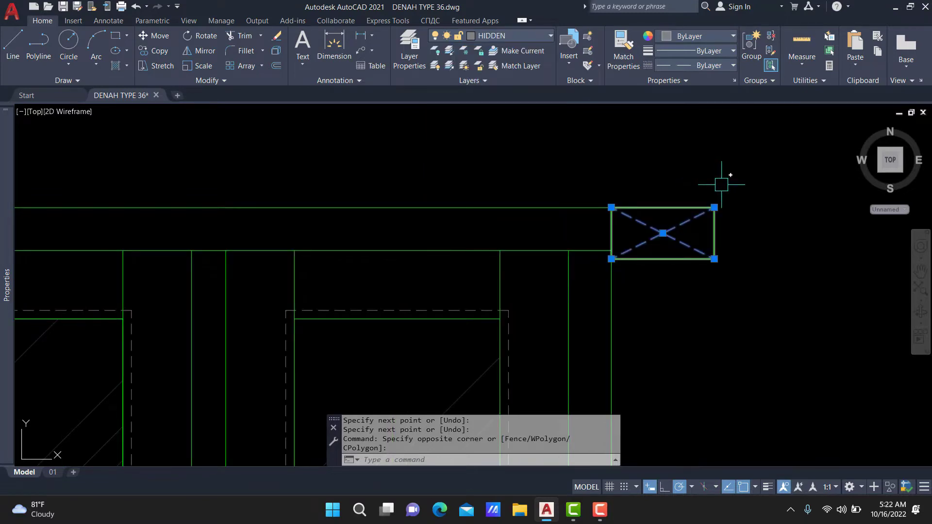
drag(721, 184, 617, 286)
scroll(655, 286, down, 4)
Copy the anchor box to the top rail's left end and near the bottom-left corner.
text(co)
scroll(695, 255, up, 2)
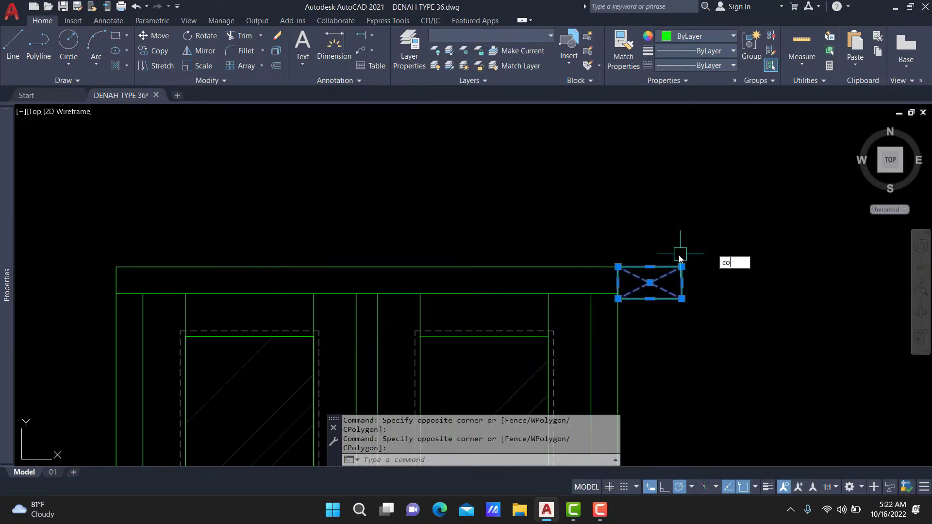
key(Return)
click(682, 267)
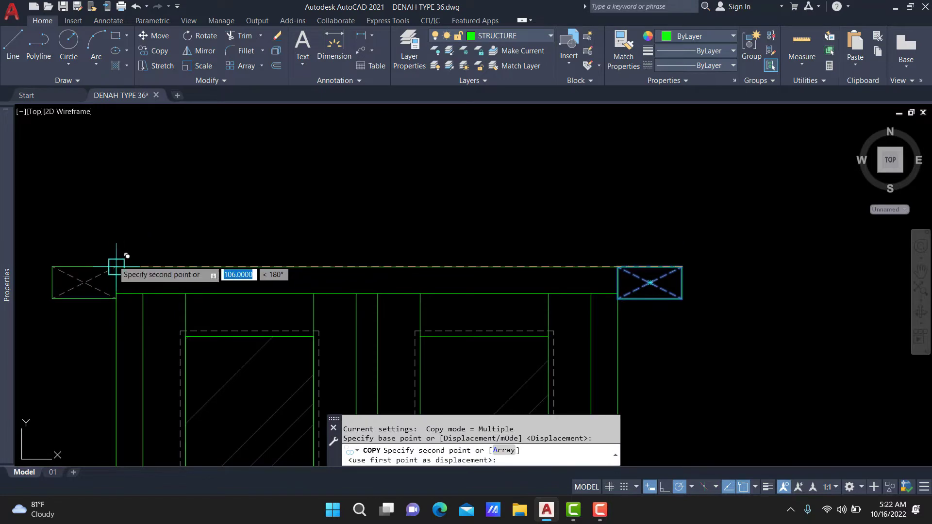
click(116, 267)
scroll(218, 299, down, 2)
scroll(246, 338, up, 1)
scroll(264, 335, up, 2)
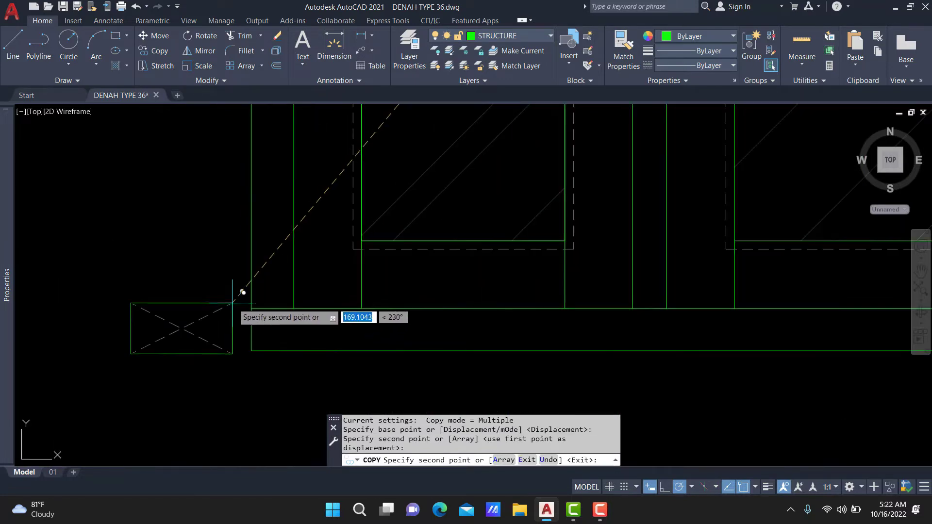
click(251, 306)
key(Return)
Move the lower copy up to sit at the left end of the bottom rail.
scroll(218, 306, down, 3)
click(219, 287)
click(206, 345)
scroll(227, 333, up, 2)
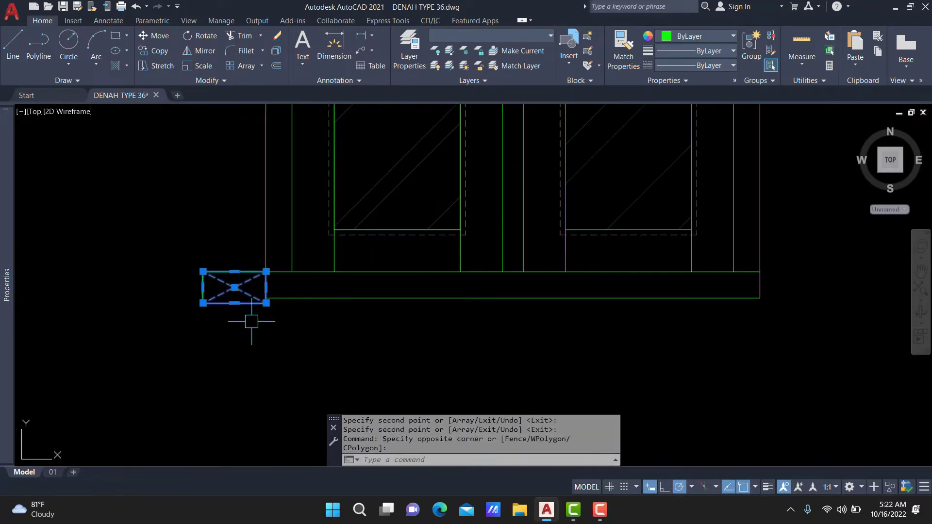
scroll(245, 291, up, 2)
key(Return)
click(300, 306)
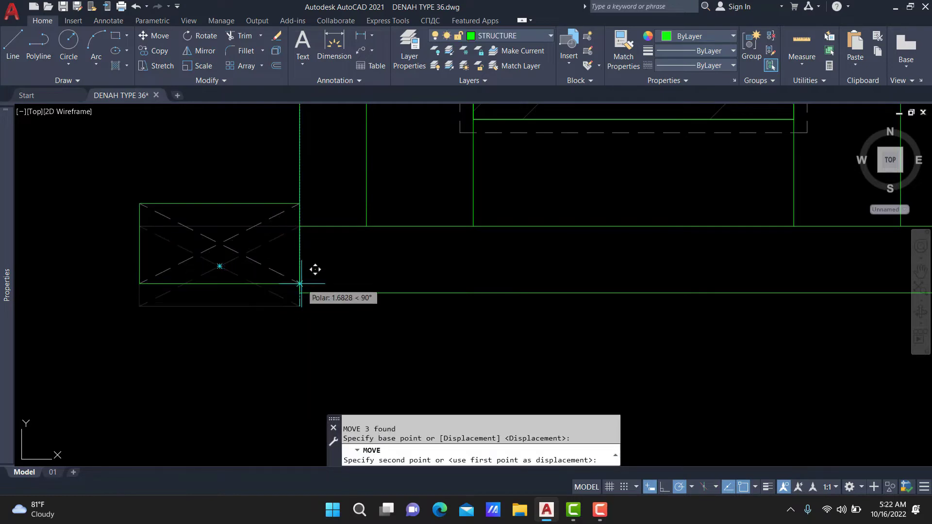
click(300, 293)
Mirror the bottom-left anchor box across the frame's vertical centre, keeping the original.
click(175, 198)
scroll(188, 227, down, 5)
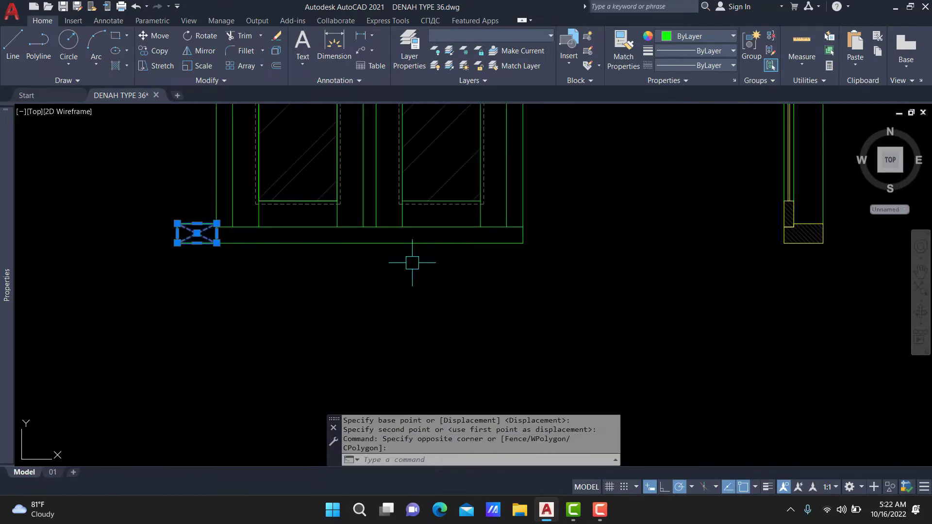
text(mi)
key(Return)
click(369, 243)
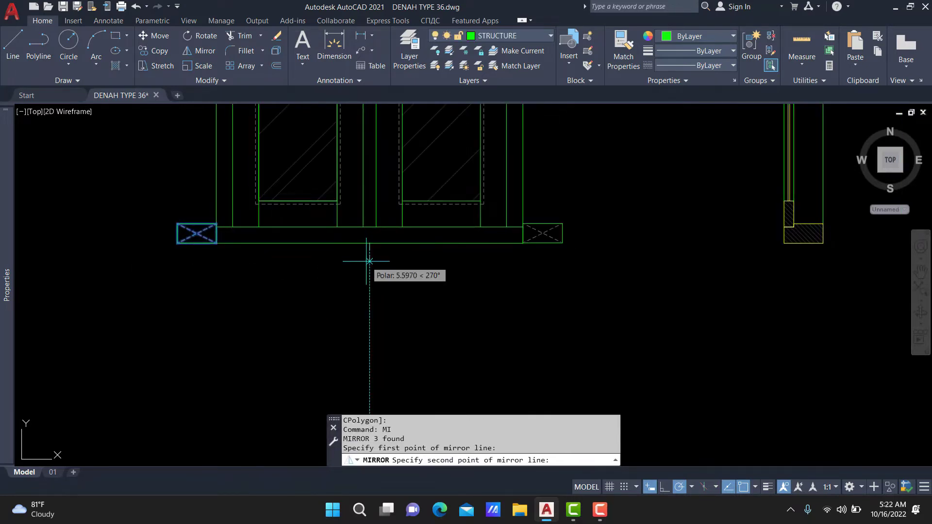
click(366, 262)
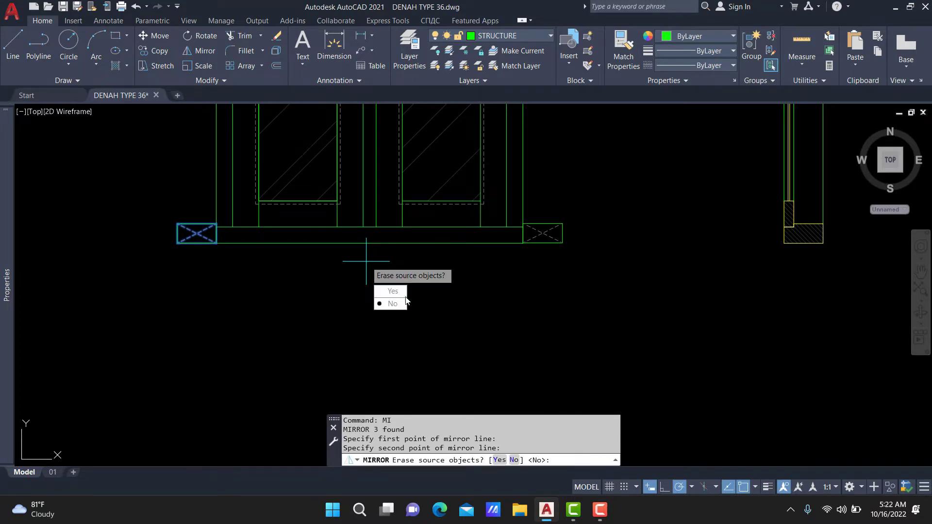
key(Return)
Regenerate the drawing display twice to refresh the anchor boxes.
middle_drag(594, 195, 590, 238)
text(re)
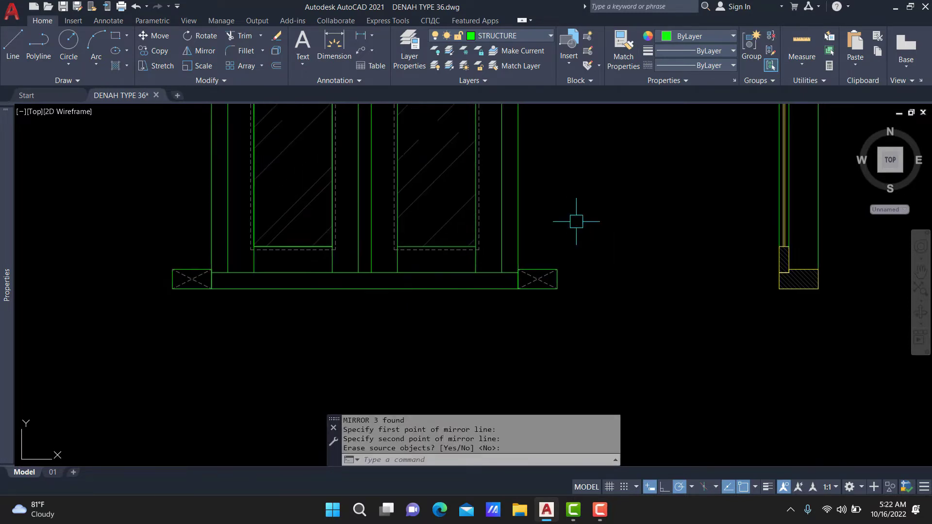
key(Return)
scroll(513, 325, down, 4)
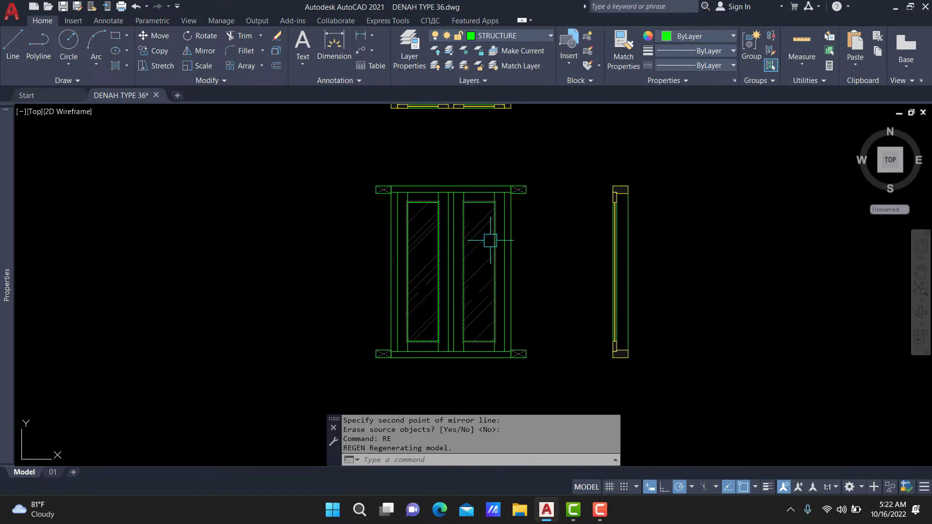
text(re)
key(Return)
middle_drag(493, 272, 492, 276)
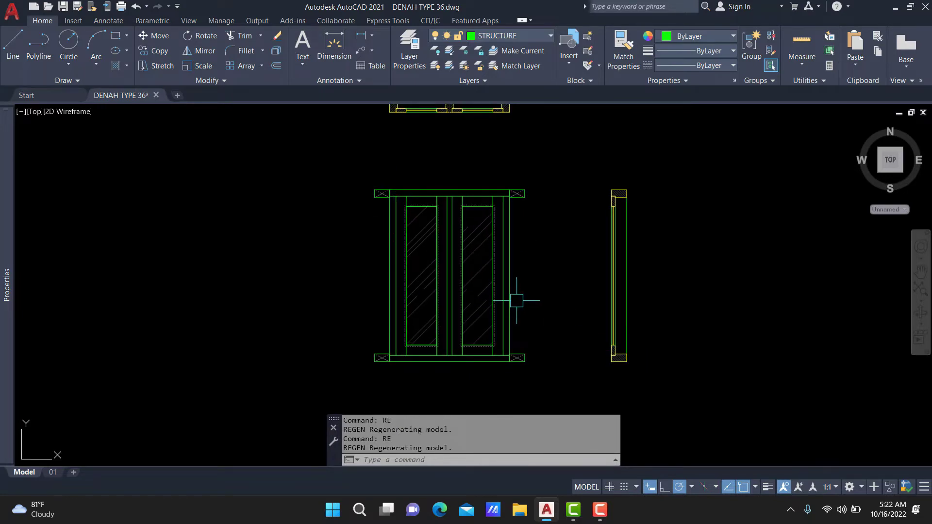
Draw a zero-justified, scale 1 multiline from the frame edge: 10 units, then 5 down.
text(ml)
key(Return)
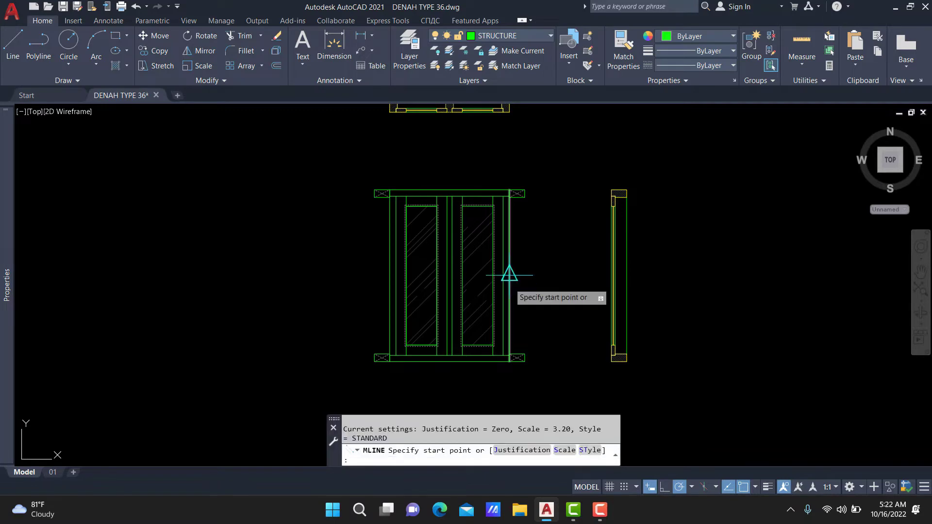
text(j)
key(Return)
text(z)
key(Return)
text(s)
key(Return)
scroll(507, 284, up, 4)
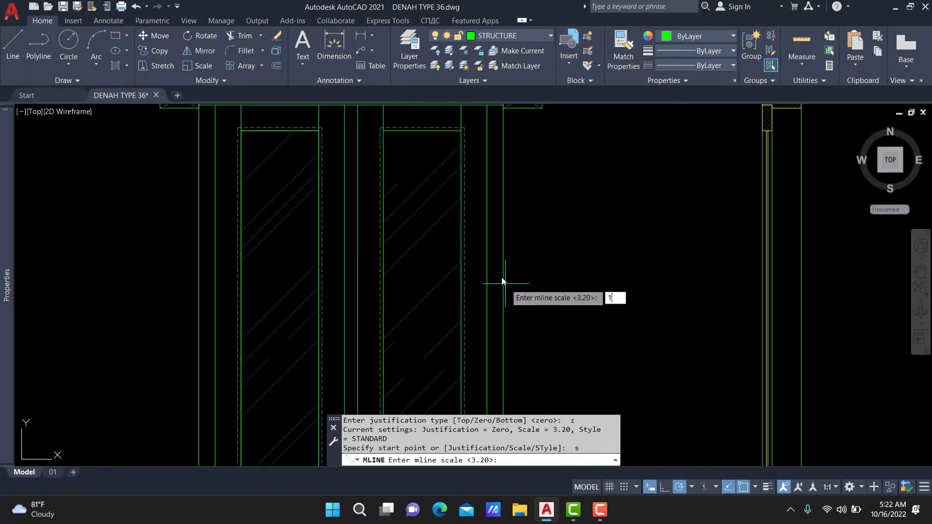
key(Return)
click(503, 304)
scroll(523, 309, up, 2)
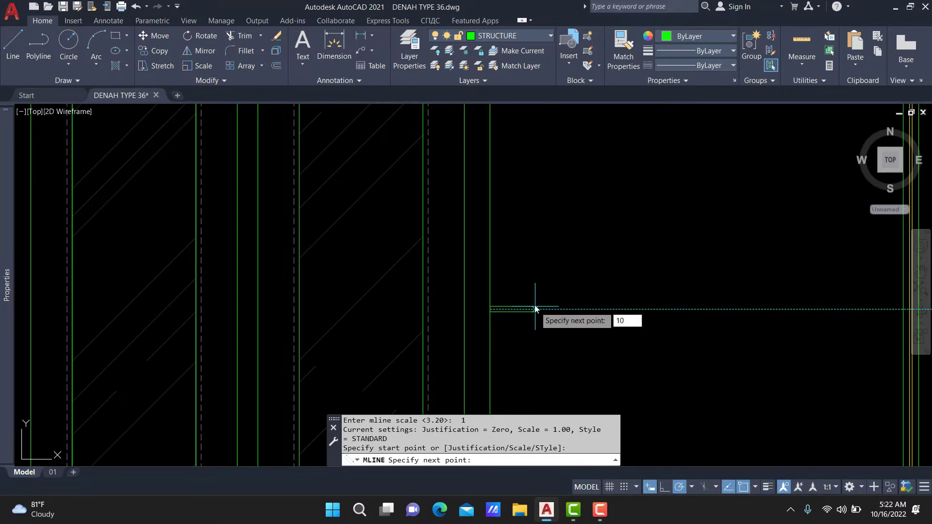
key(Return)
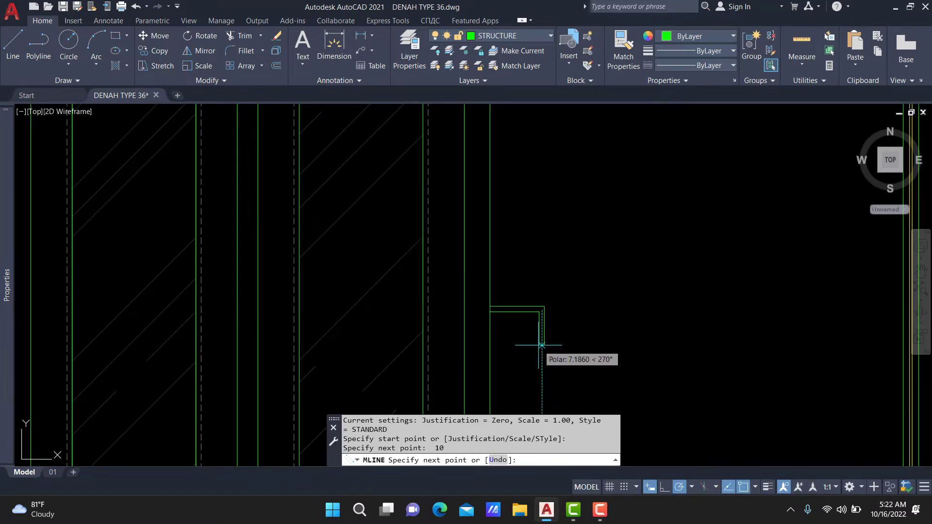
text(5)
key(Return)
key(Escape)
Explode the new multiline into separate lines.
scroll(539, 318, up, 3)
click(538, 314)
text(x)
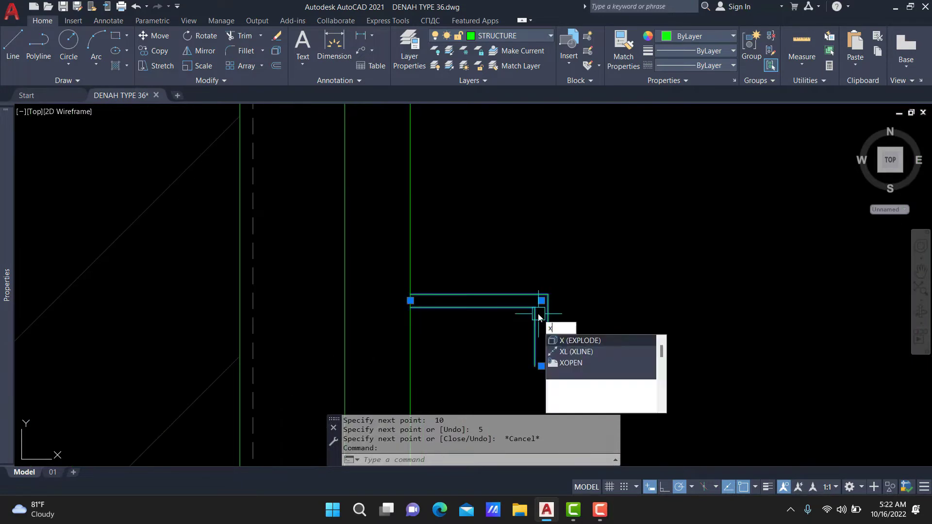
key(Return)
Round the handle's inner corner with a fillet of radius 1.
text(f)
key(Return)
text(r)
key(Return)
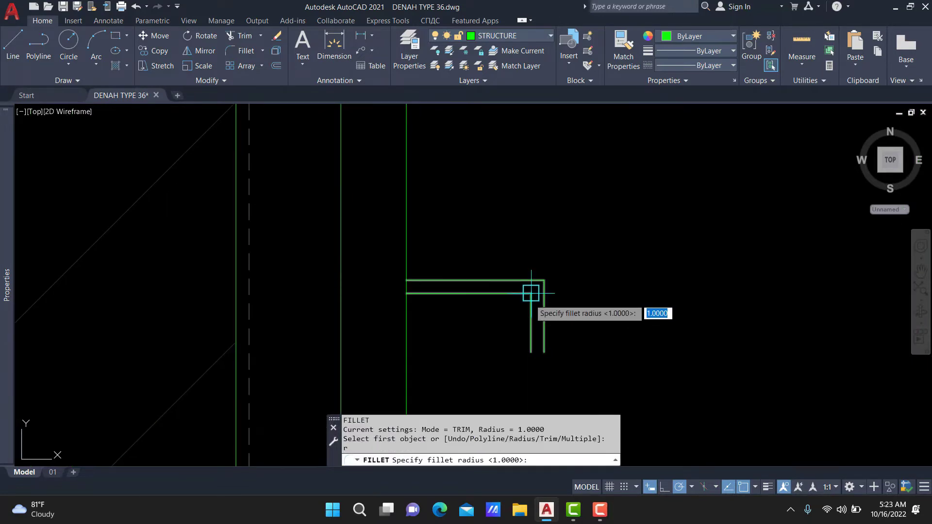
key(Escape)
key(Escape)
text(f)
key(Return)
text(r)
key(Return)
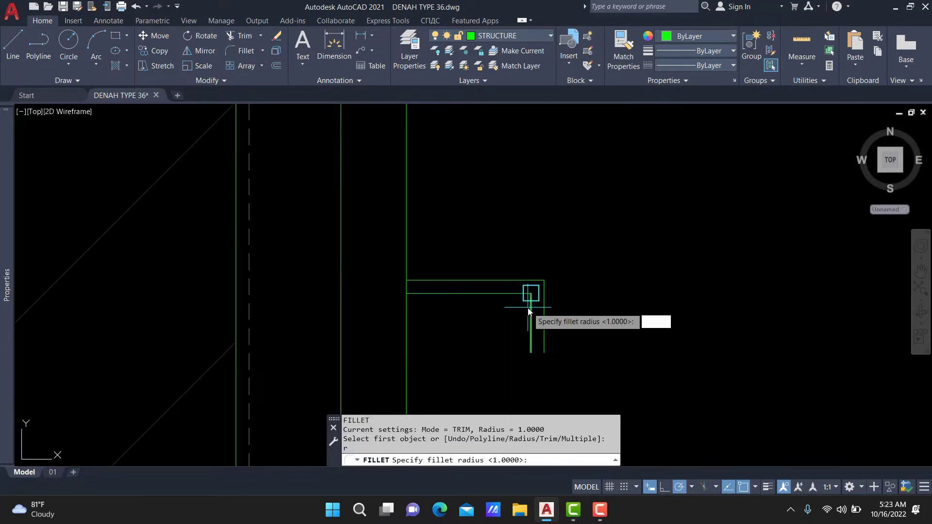
text(1)
key(Return)
click(503, 293)
click(532, 311)
scroll(532, 291, up, 2)
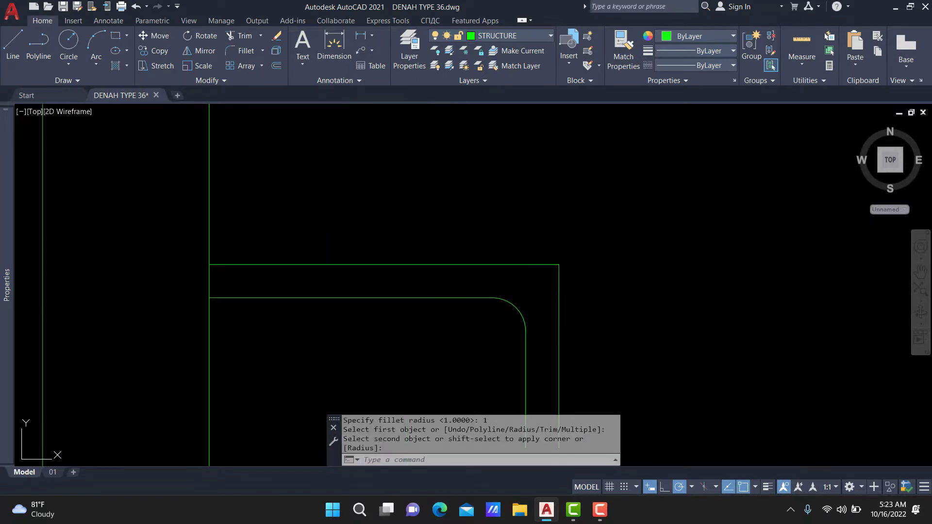
Offset the fillet arc outward and trim the overhanging handle lines.
text(o)
key(Return)
key(Return)
click(519, 308)
click(543, 276)
text(t)
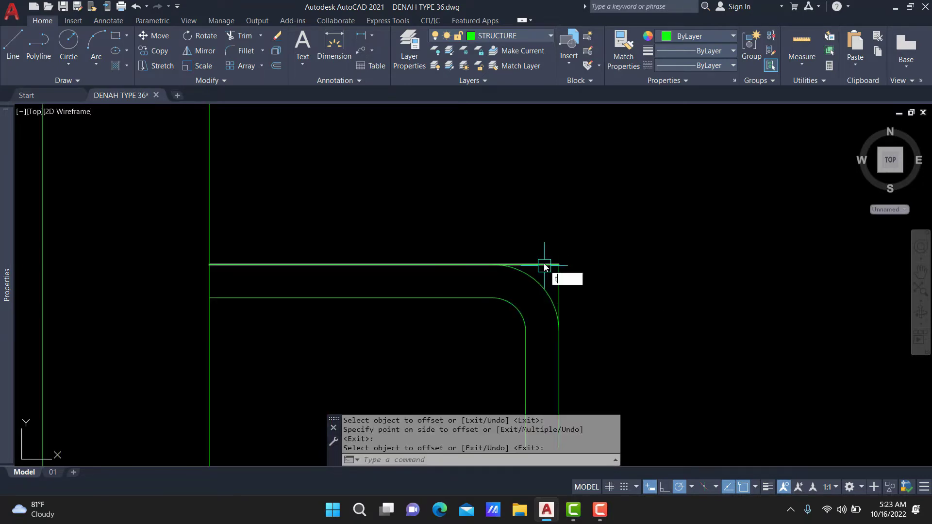
text(r)
key(Return)
scroll(558, 275, down, 2)
scroll(551, 343, up, 2)
key(Return)
text(l)
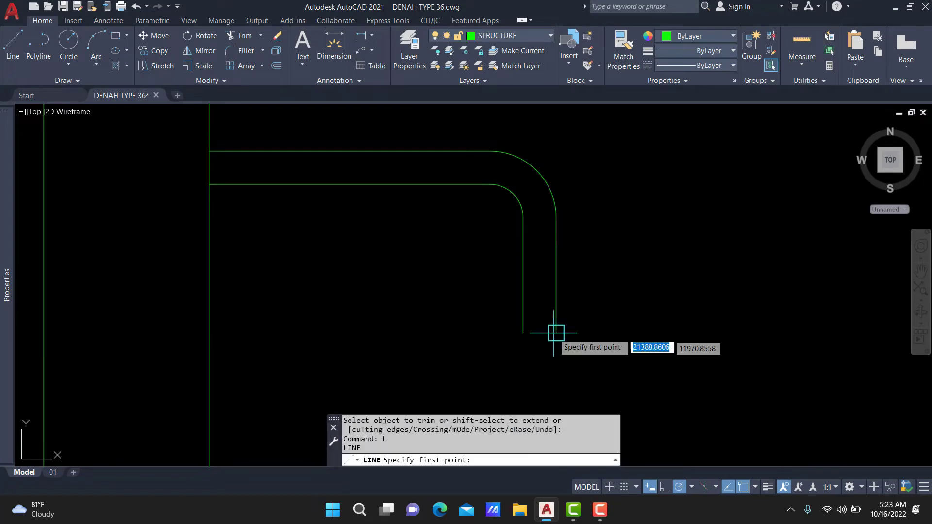
click(555, 333)
scroll(521, 308, down, 6)
key(Escape)
Mirror the rounded handle across a vertical axis, keeping the original, and regenerate.
click(584, 215)
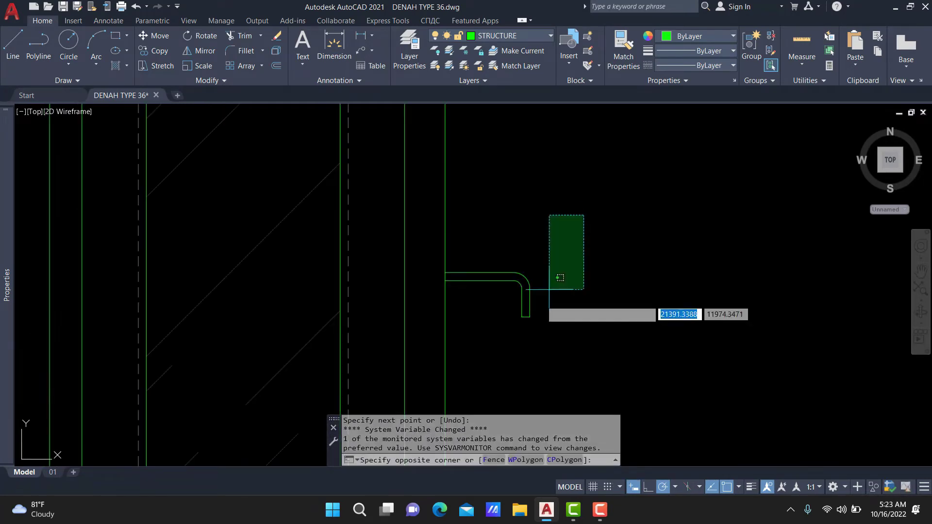
click(560, 278)
scroll(461, 298, down, 5)
text(mi)
key(Return)
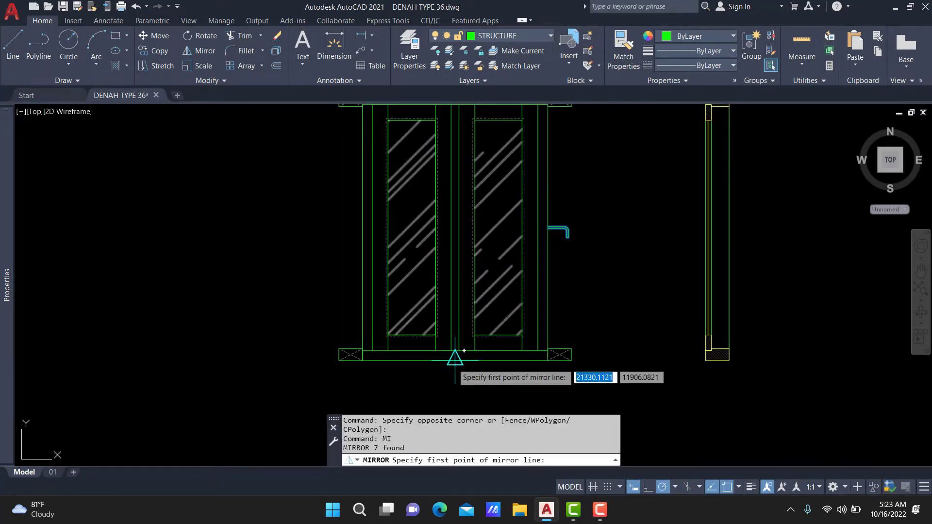
click(455, 359)
click(455, 388)
key(Return)
scroll(468, 334, down, 2)
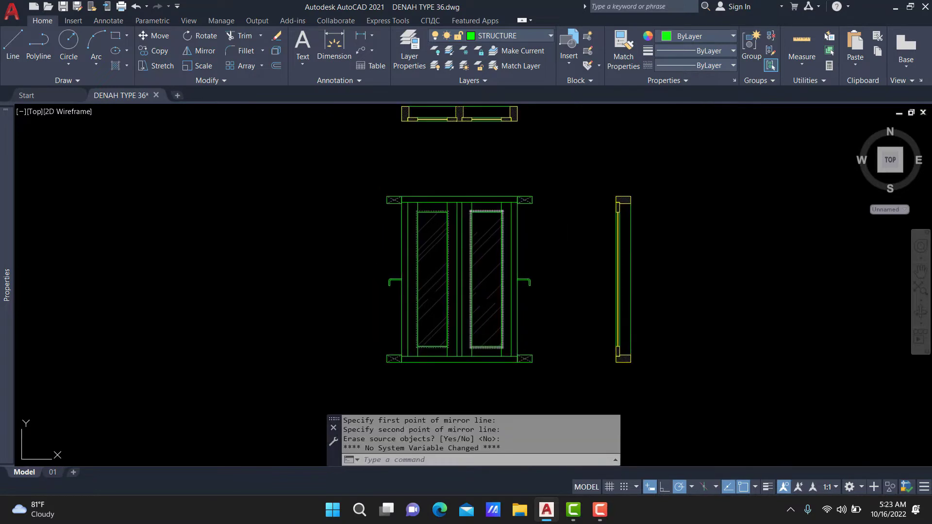
text(re)
key(Return)
Save the drawing with Ctrl+S.
scroll(535, 291, down, 1)
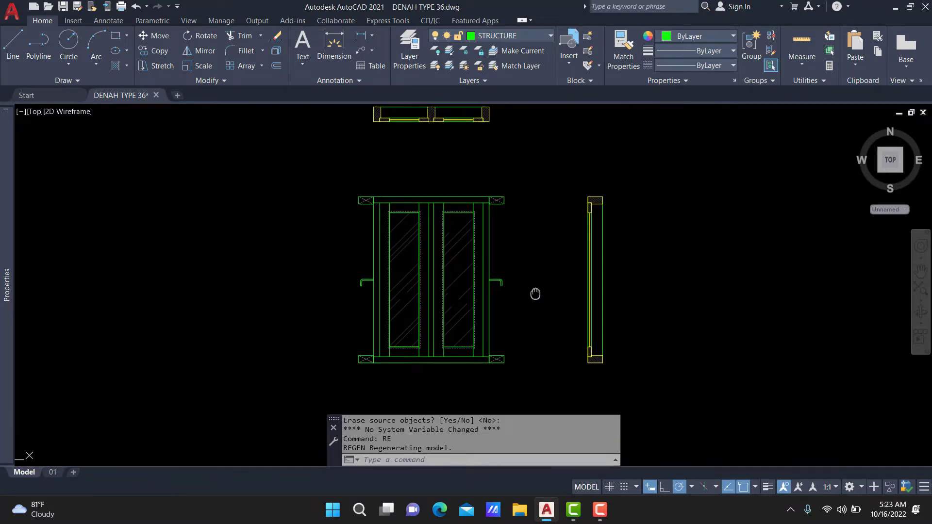
scroll(521, 294, down, 1)
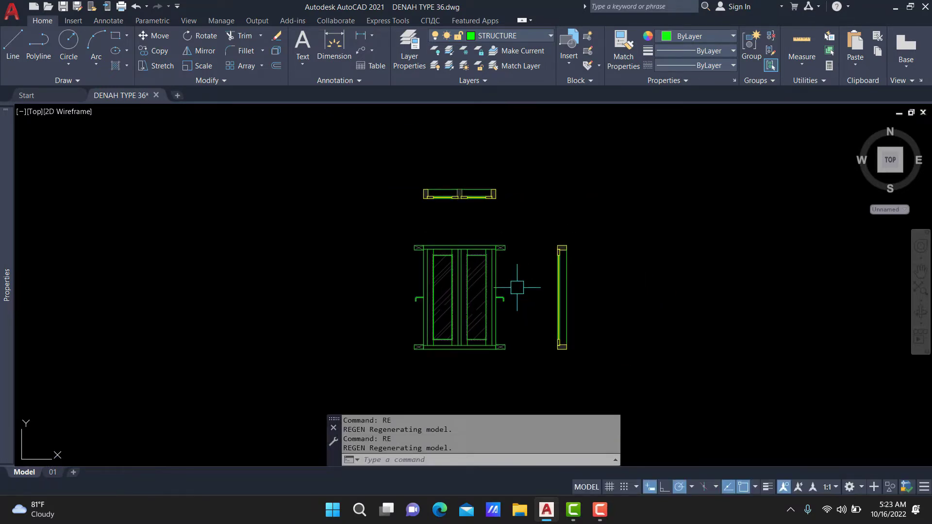
key(ctrl+s)
Window-select the side section and move it a short distance to the right.
click(602, 205)
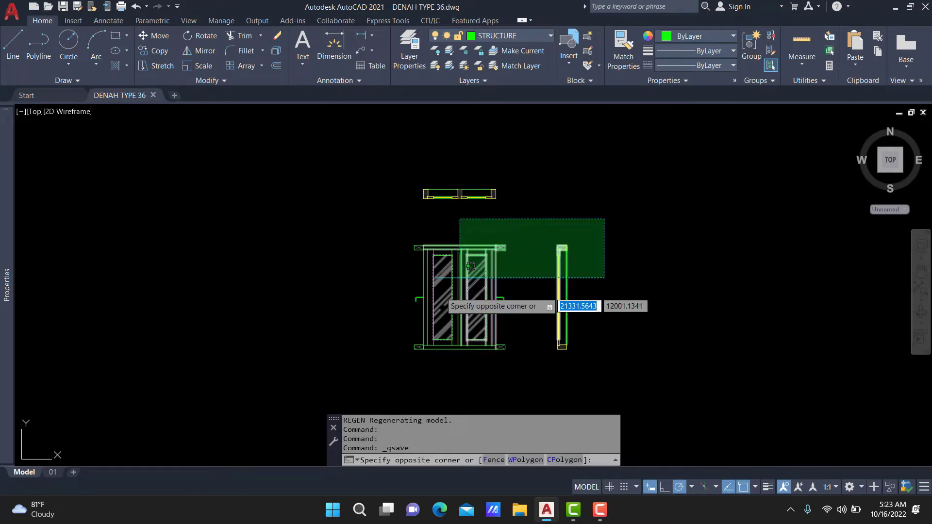
click(385, 370)
text(M)
key(Return)
key(Escape)
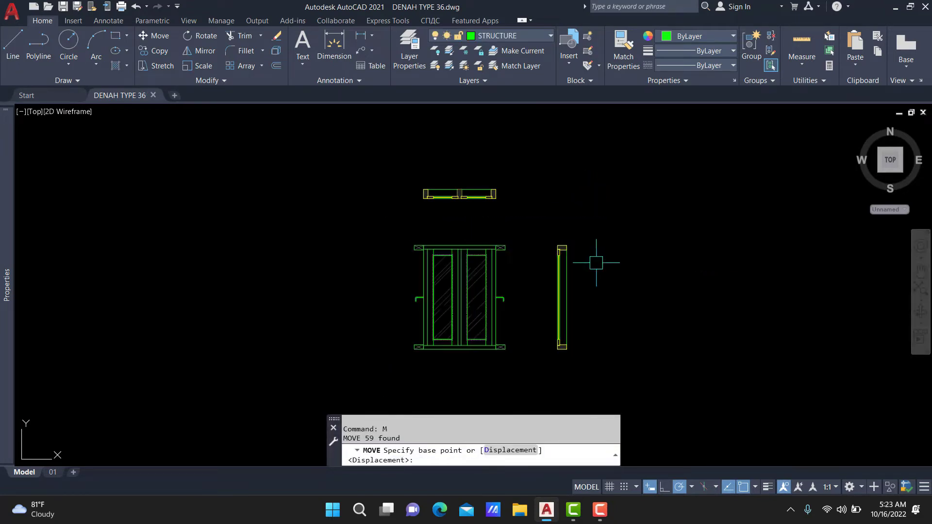
click(603, 212)
click(524, 381)
click(610, 359)
key(Return)
click(610, 358)
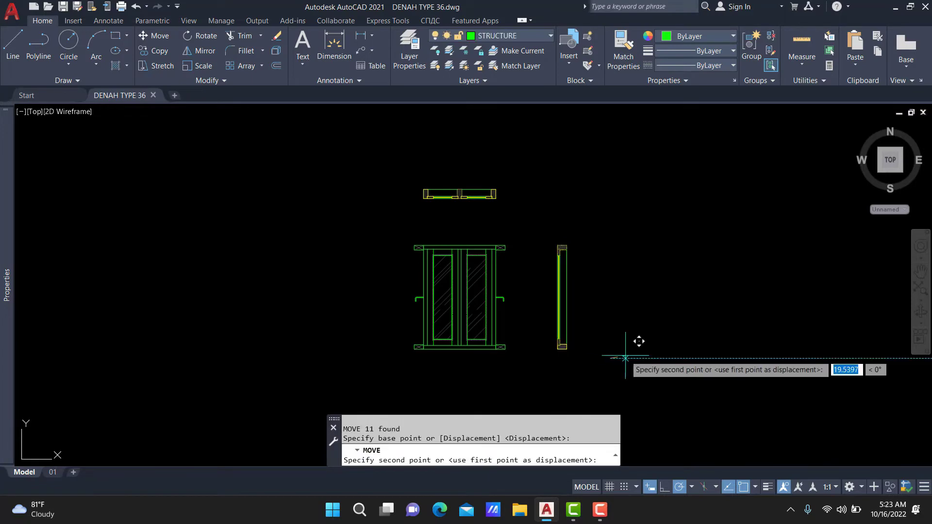
click(634, 358)
Regenerate the display and start the construction line command.
text(re)
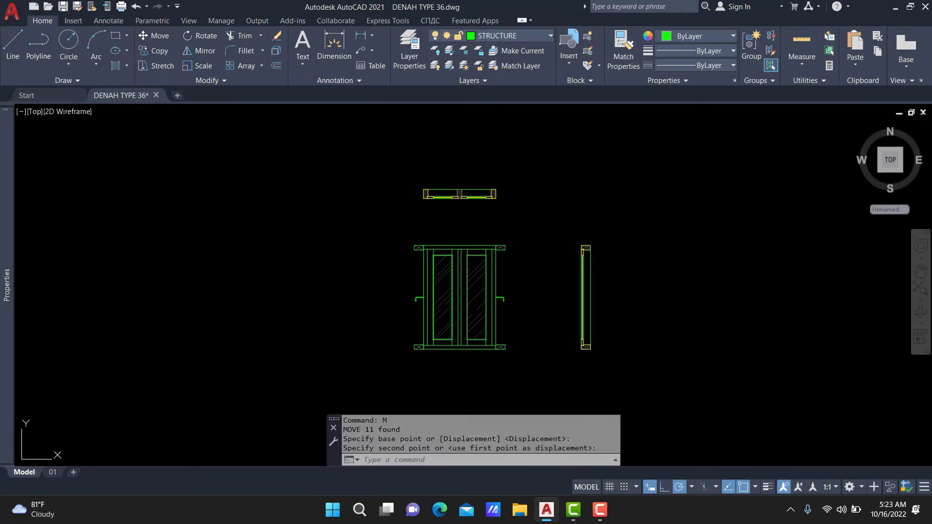
key(Return)
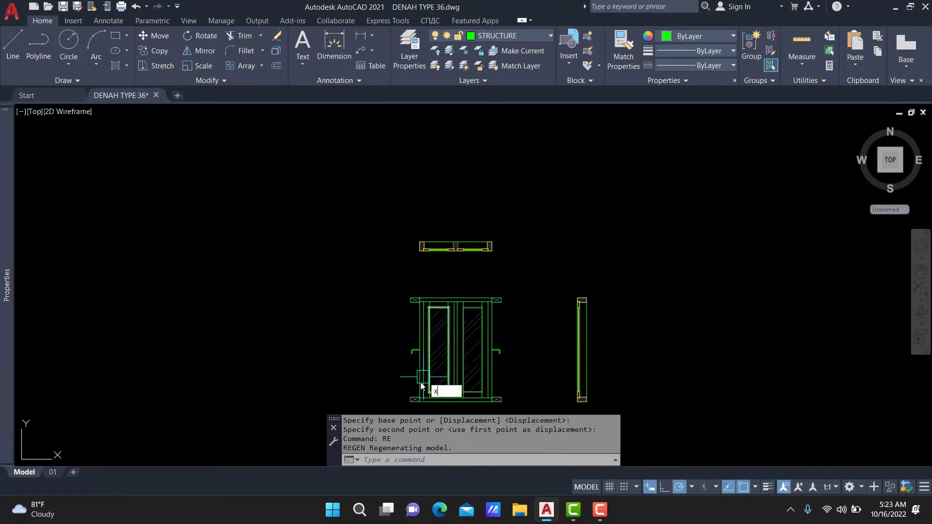
text(l)
key(Return)
Place vertical construction lines through the left and right frame edges.
text(vc)
key(Return)
scroll(411, 396, up, 4)
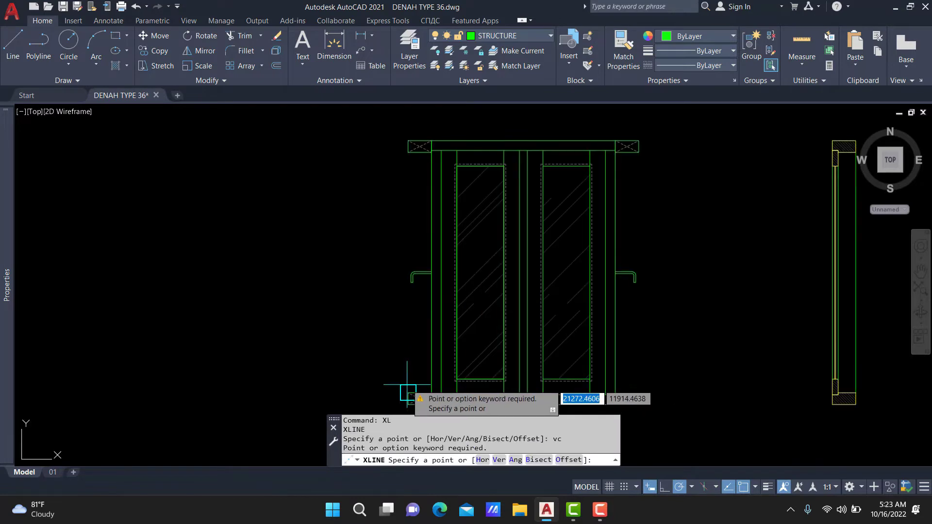
text(v)
key(Return)
click(408, 389)
click(638, 393)
key(Return)
Draw a zero-justified MLINE at scale 12 from the plan's end to the construction line.
scroll(638, 392, down, 3)
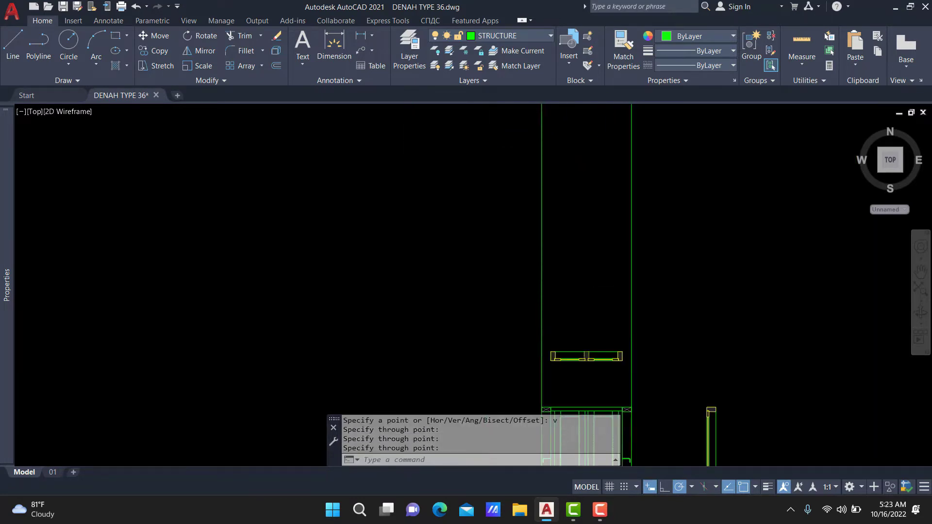
scroll(549, 371, up, 3)
scroll(545, 371, up, 2)
middle_drag(545, 371, 475, 338)
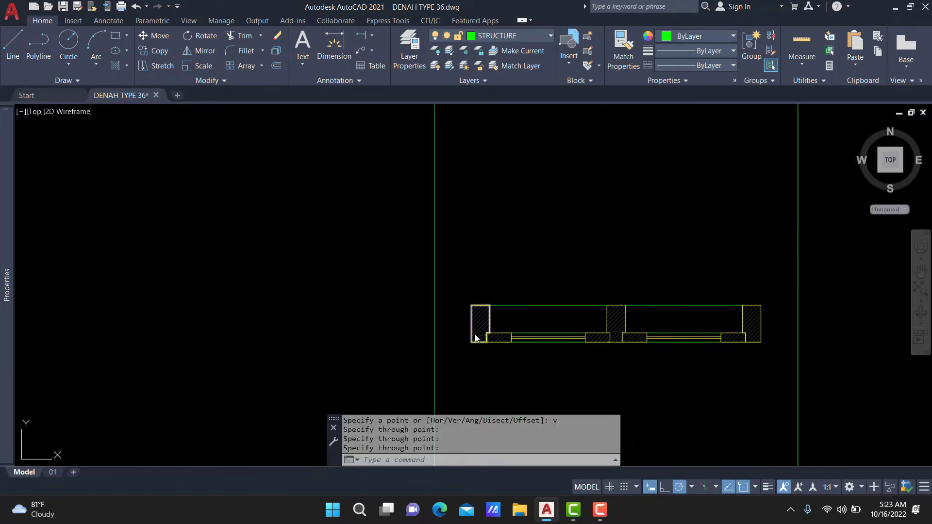
text(ml j z se)
scroll(462, 326, up, 4)
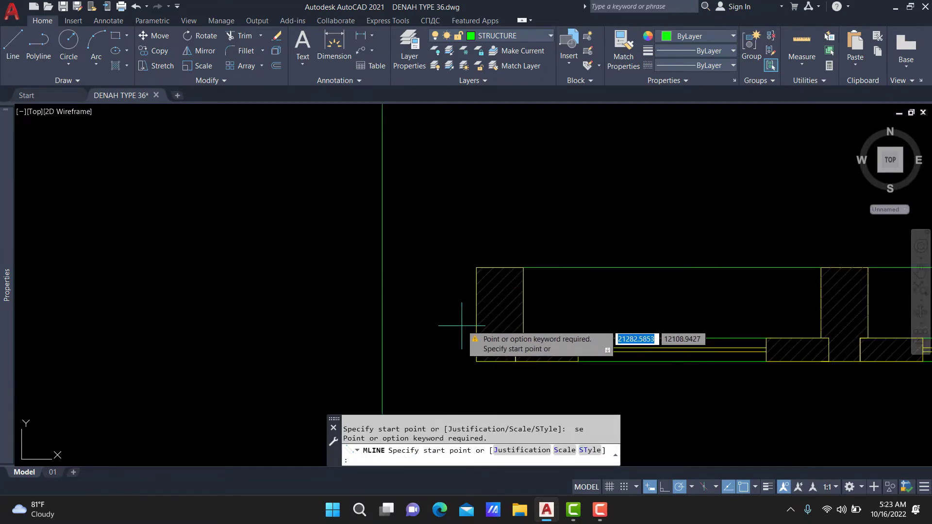
key(Escape)
text(ml)
key(space)
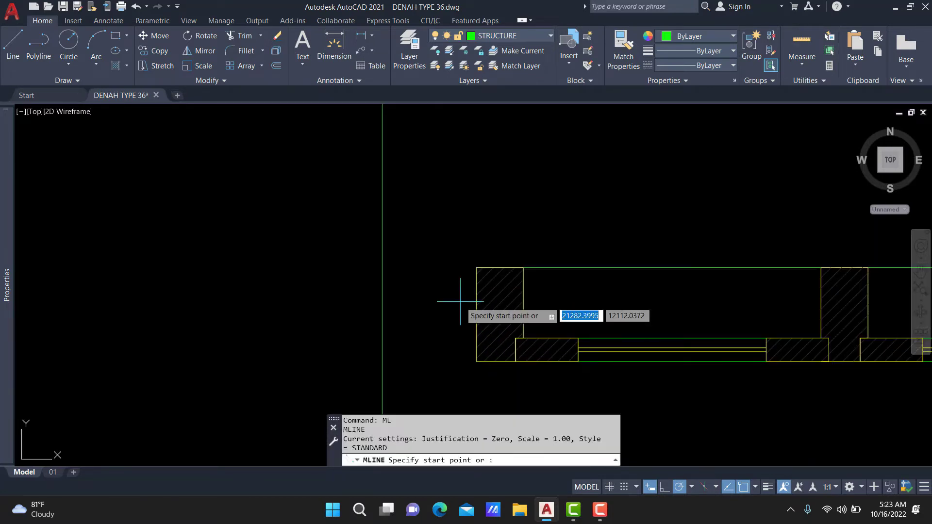
text(j z s 12)
click(462, 314)
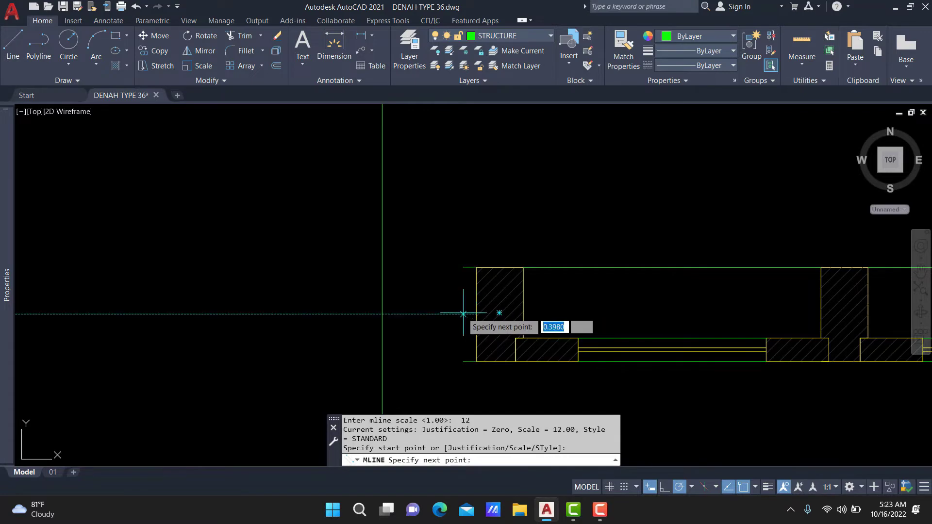
click(384, 311)
key(Escape)
Stretch the wall stub's outer ends by 3 to taper its top and bottom edges.
click(404, 268)
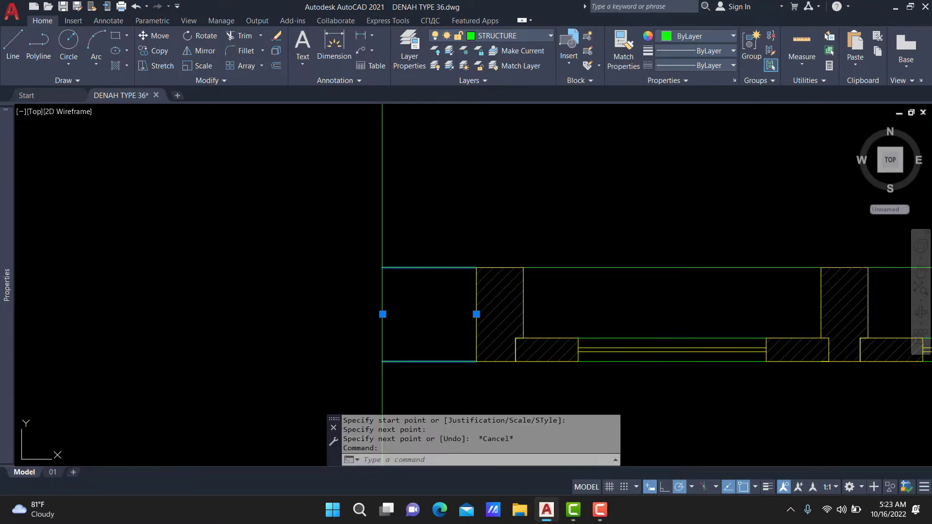
key(Escape)
click(406, 249)
click(343, 289)
text(s)
click(330, 267)
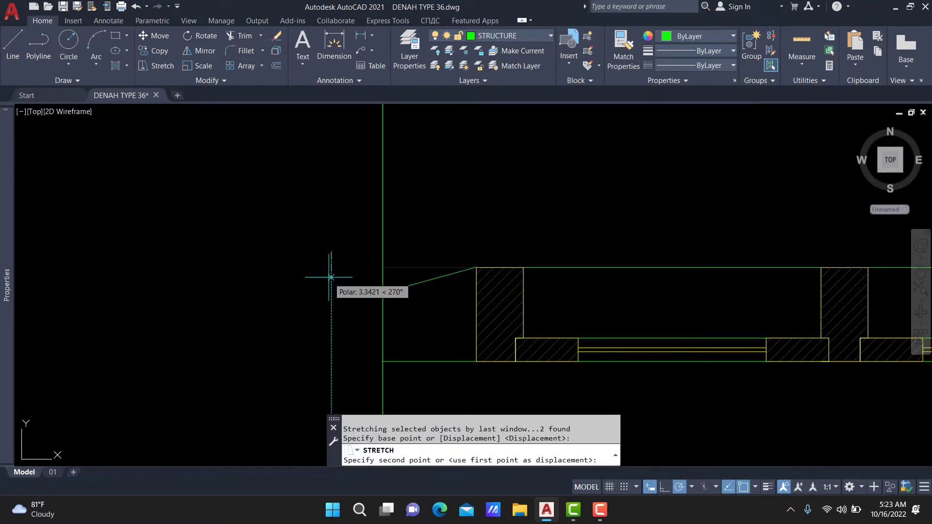
click(330, 275)
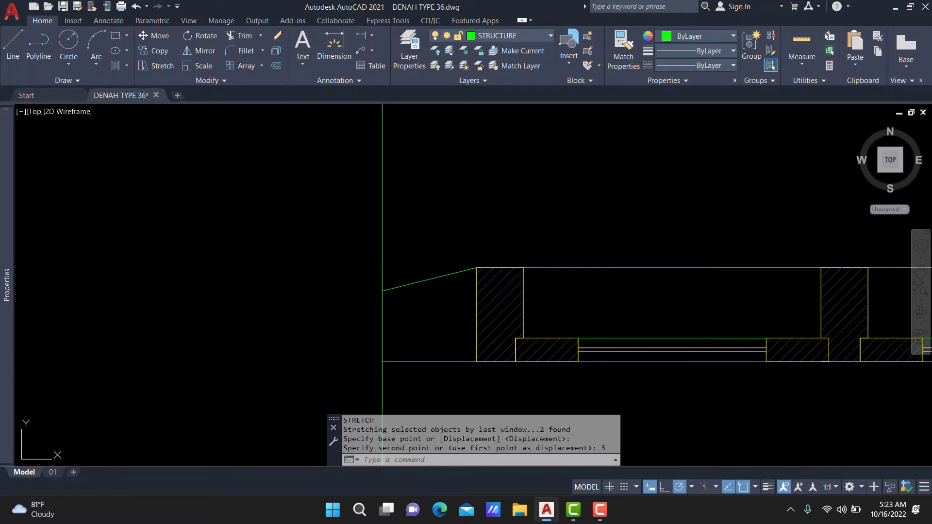
click(405, 349)
click(346, 383)
text(s )
text(3)
key(Return)
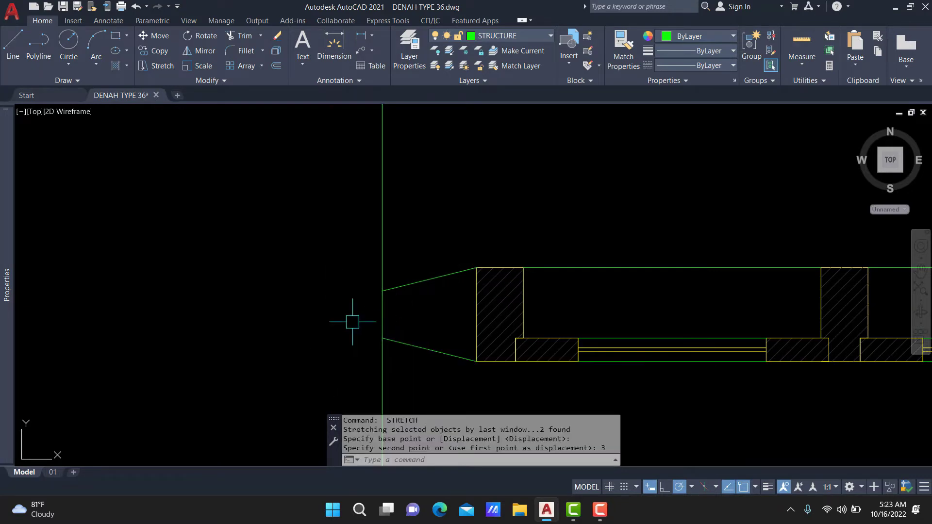
Trim the construction line above and below the wall stub.
key(Return)
click(377, 267)
click(374, 384)
click(385, 364)
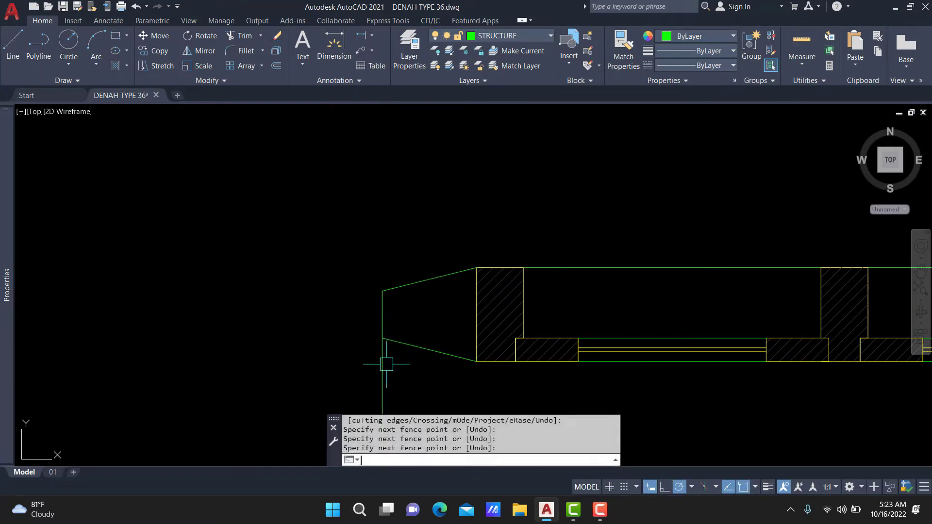
key(Return)
key(Escape)
Mirror the tapered stub about the plan's midline, keeping the original.
scroll(401, 293, down, 3)
click(385, 332)
click(434, 274)
text(mi)
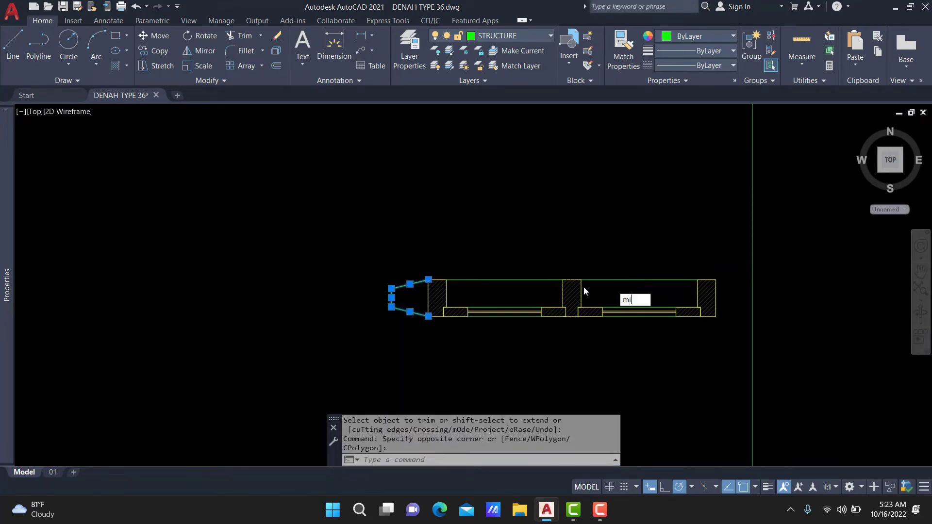
key(Return)
scroll(584, 292, up, 3)
click(550, 270)
click(553, 246)
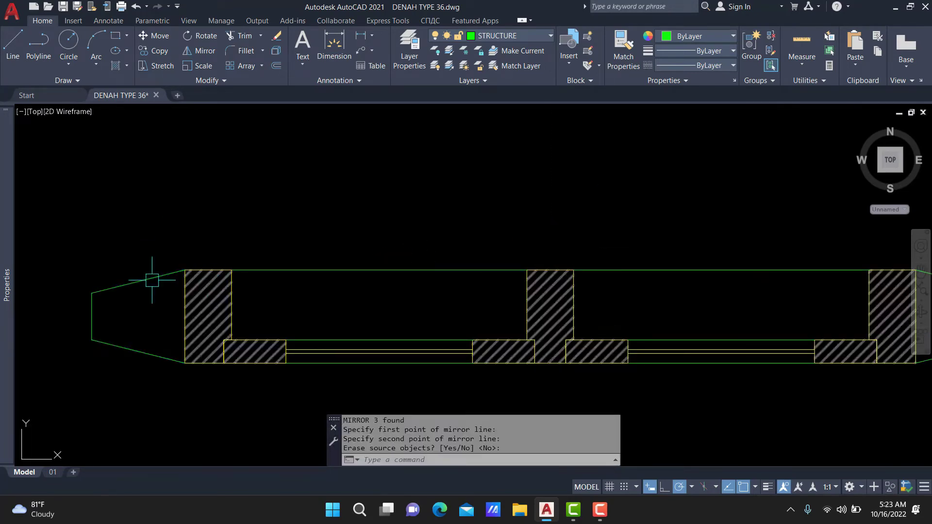
key(Return)
Erase the leftover construction line and regenerate the display.
scroll(124, 324, down, 3)
click(534, 285)
click(466, 228)
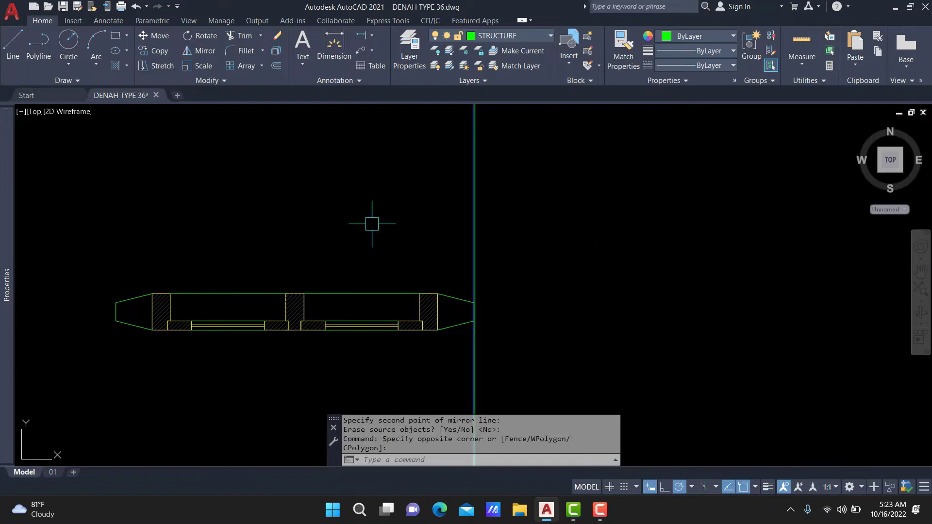
text(E)
key(Return)
scroll(457, 212, down, 5)
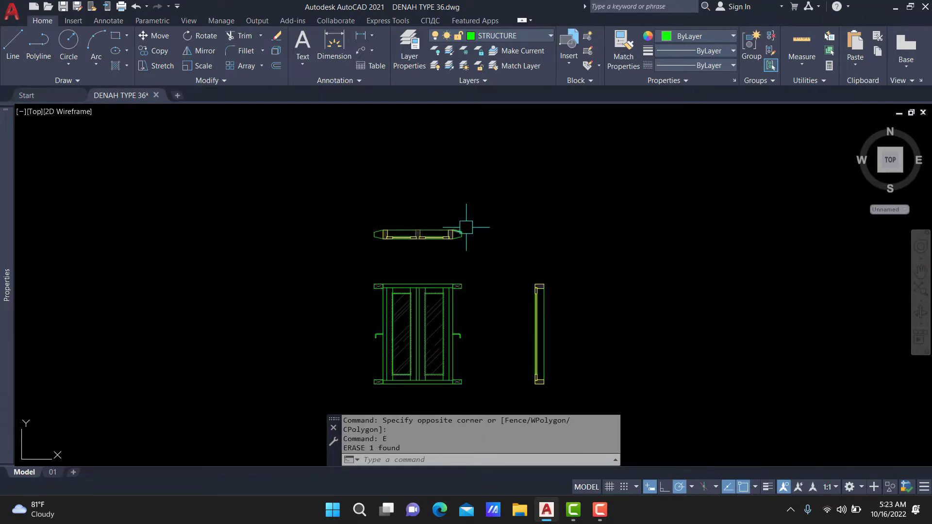
middle_drag(464, 218, 462, 210)
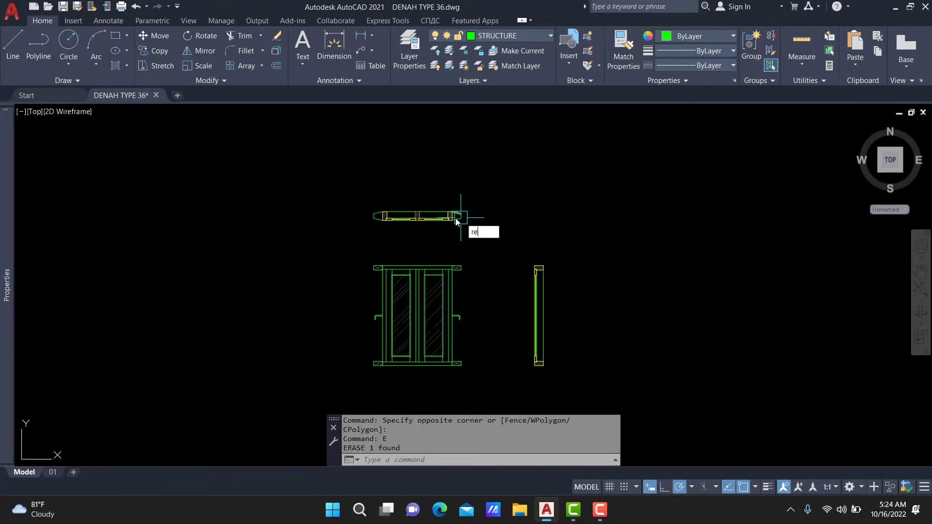
text(RE)
key(Return)
scroll(392, 206, up, 6)
Copy the window plan, elevation and section into an empty title-block sheet.
scroll(383, 209, down, 5)
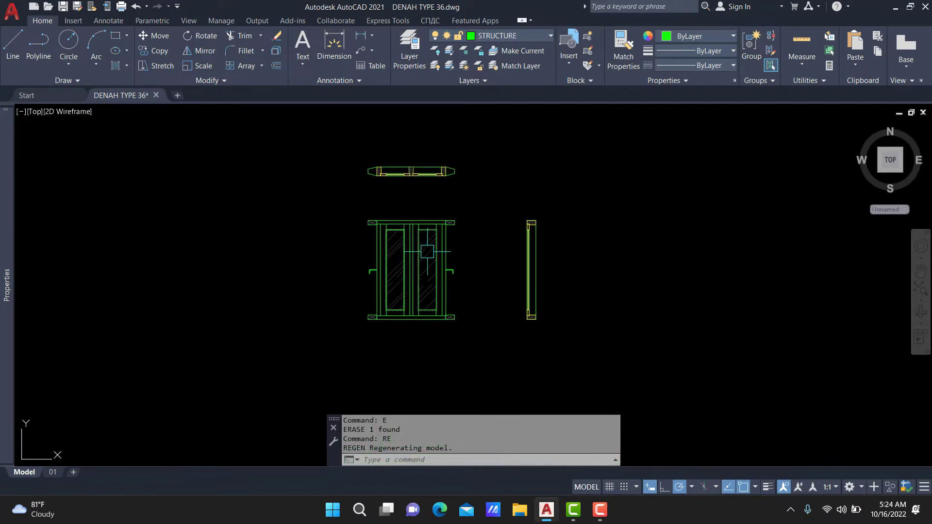
middle_drag(413, 243, 426, 274)
scroll(465, 273, down, 4)
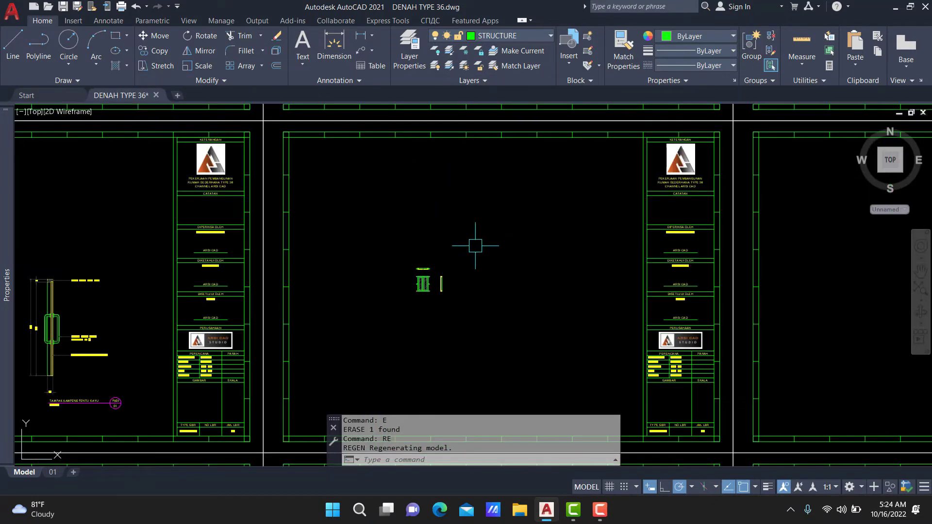
click(500, 229)
click(371, 330)
text(co)
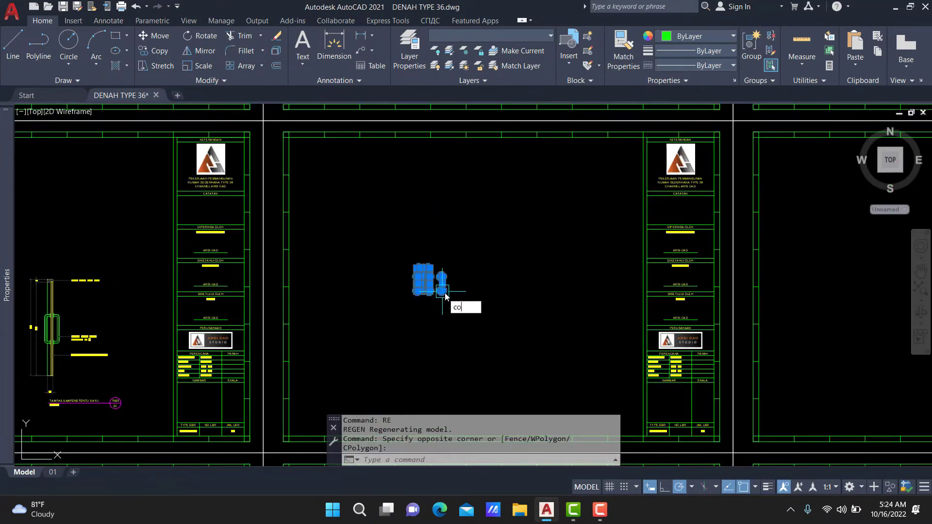
key(Return)
click(443, 292)
scroll(437, 296, down, 4)
scroll(631, 289, down, 2)
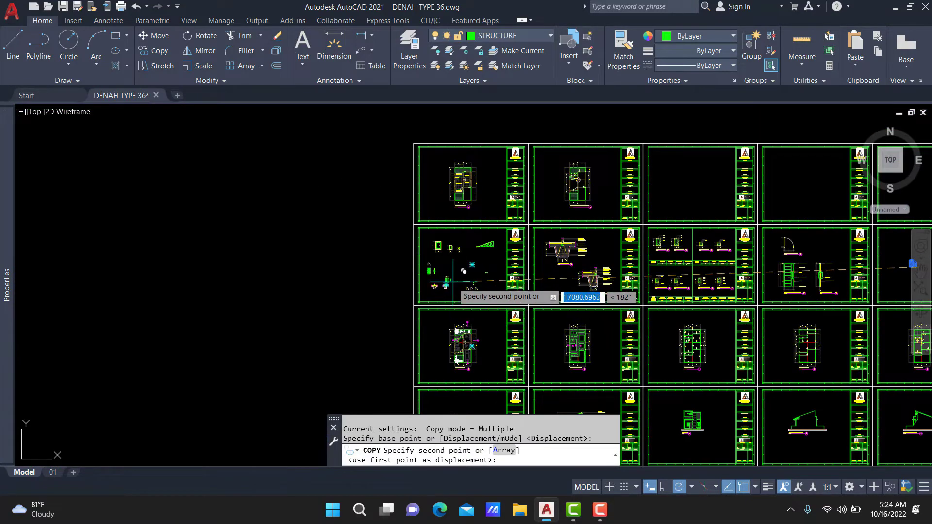
scroll(453, 281, up, 3)
click(440, 262)
scroll(486, 272, down, 3)
middle_drag(617, 272, 615, 324)
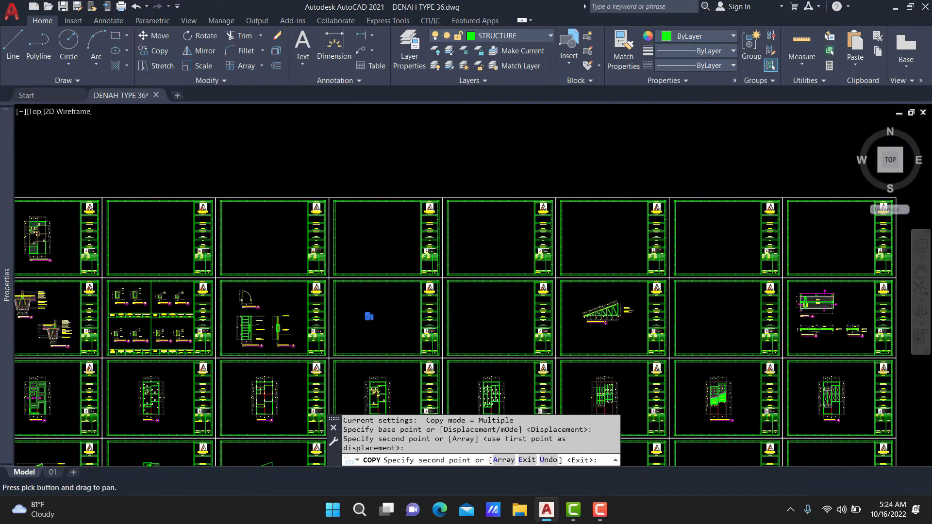
scroll(479, 311, up, 3)
key(Escape)
Reselect the copied drawings, start scaling and pick the base point.
scroll(335, 323, up, 5)
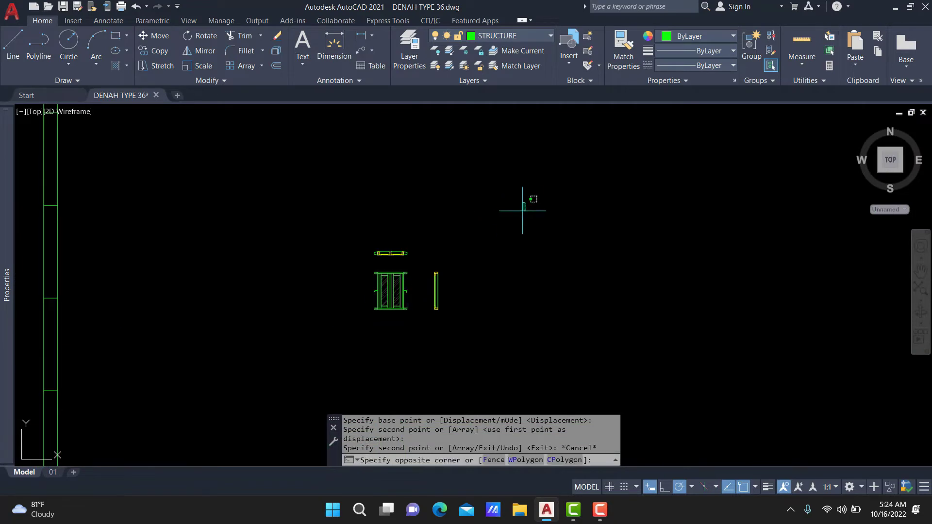
click(298, 361)
text(c)
key(Return)
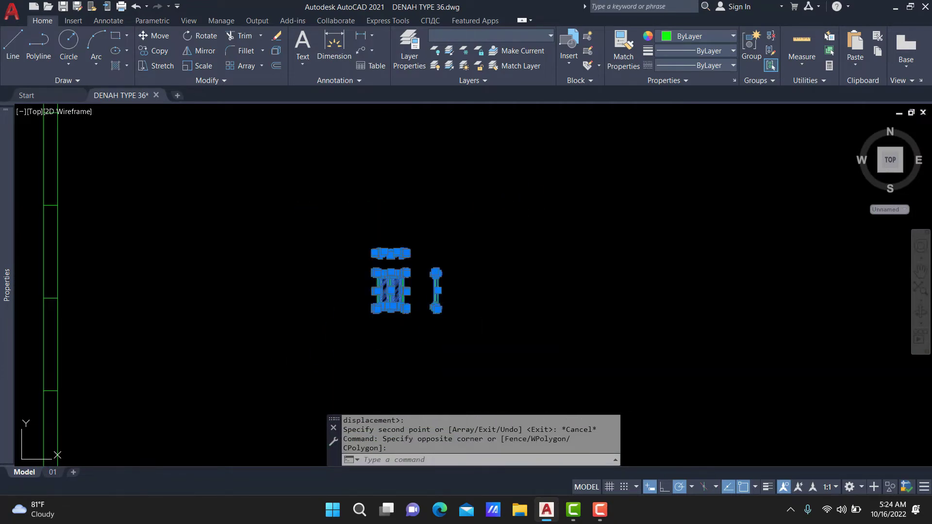
click(474, 329)
text(SC)
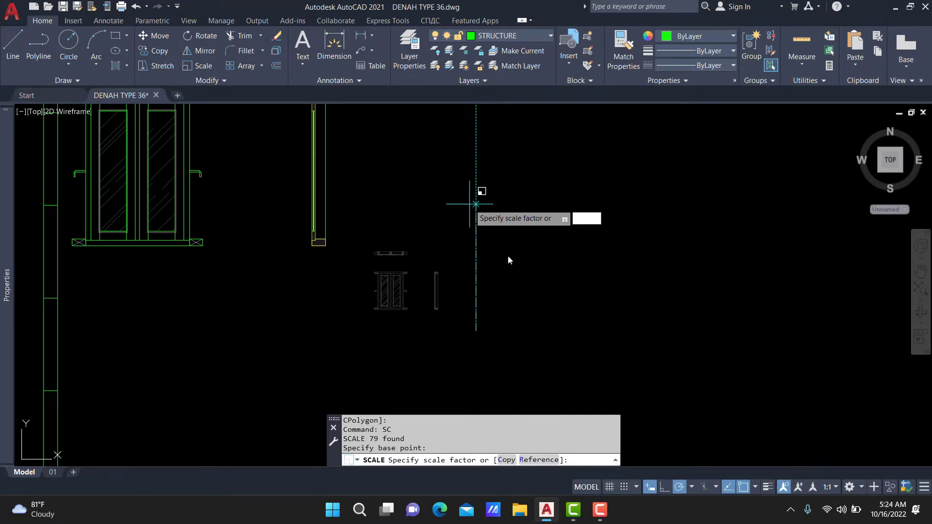
Cancel the pending scale and pan across the door elevation title.
scroll(508, 260, down, 5)
key(Escape)
scroll(462, 267, up, 4)
scroll(204, 357, up, 5)
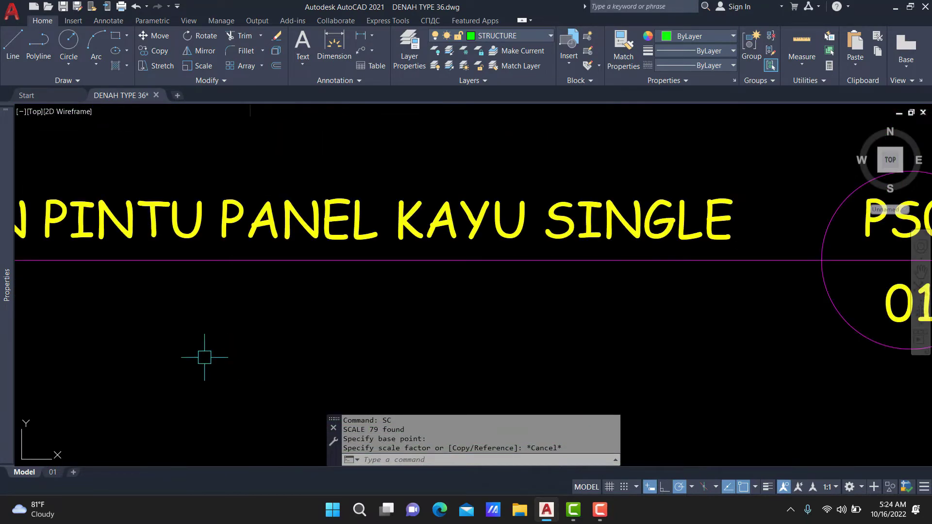
middle_drag(204, 357, 409, 343)
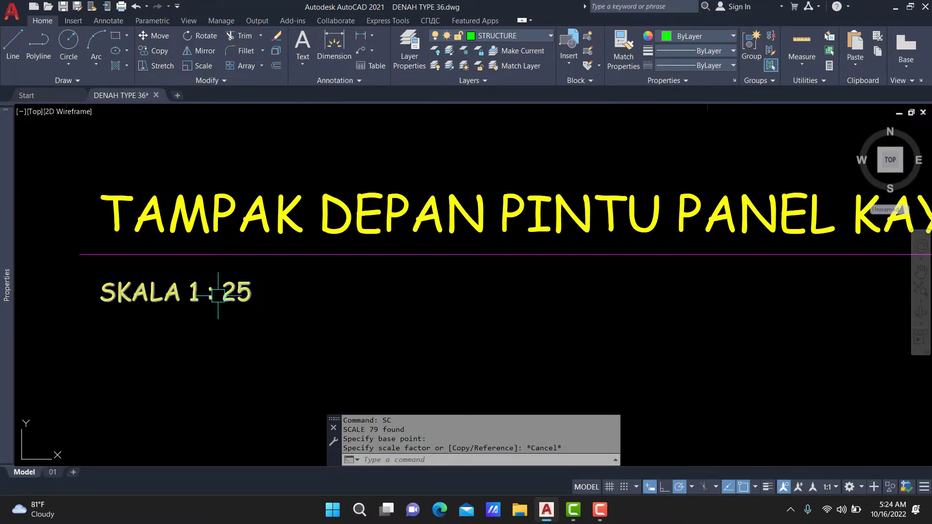
scroll(218, 293, down, 5)
scroll(248, 362, down, 3)
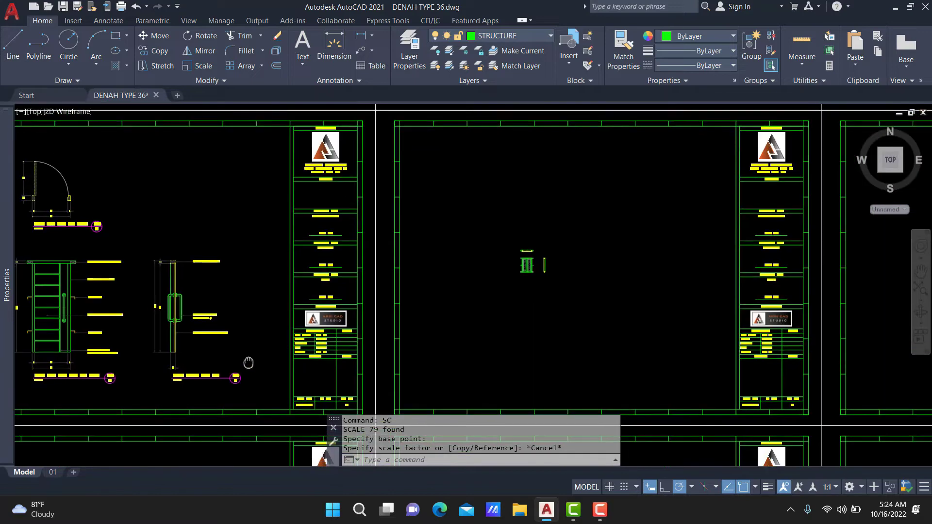
Scale the small window plan, elevation and section by a factor of 4.
drag(571, 208, 478, 310)
key(Return)
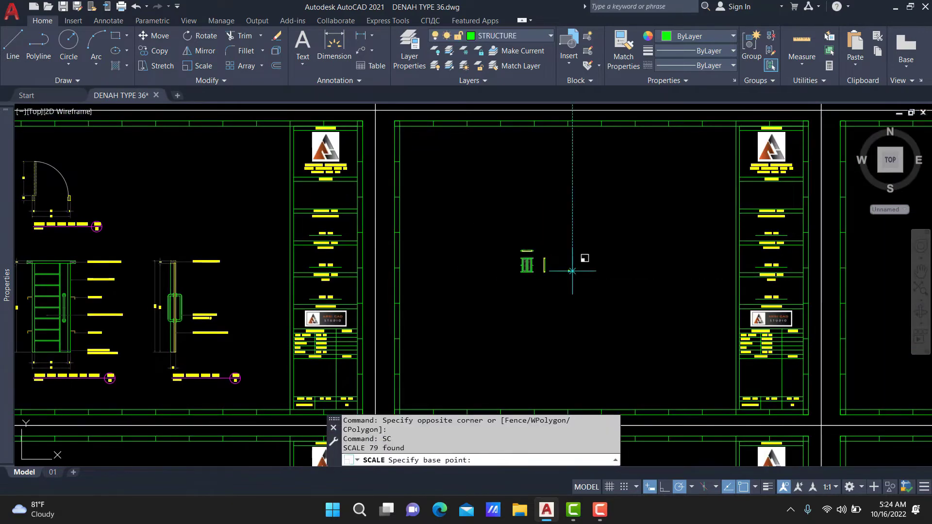
click(573, 272)
key(Return)
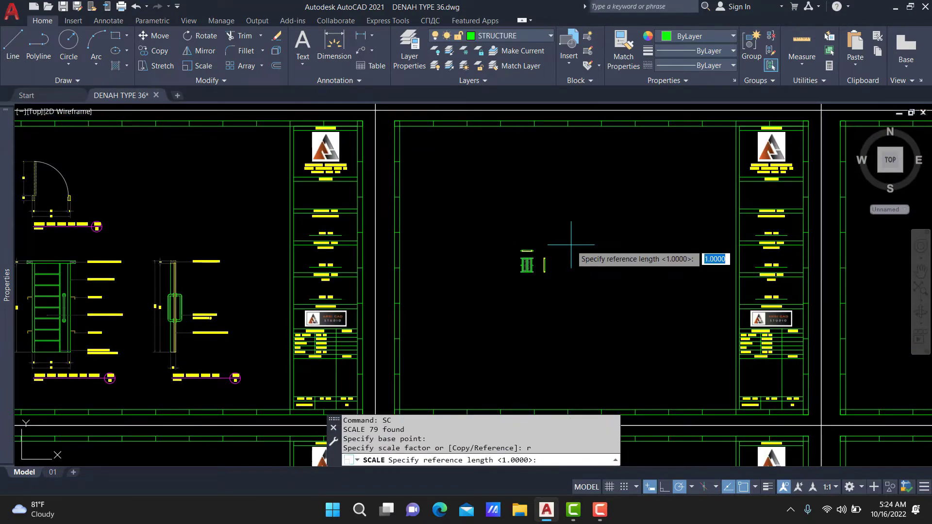
key(Return)
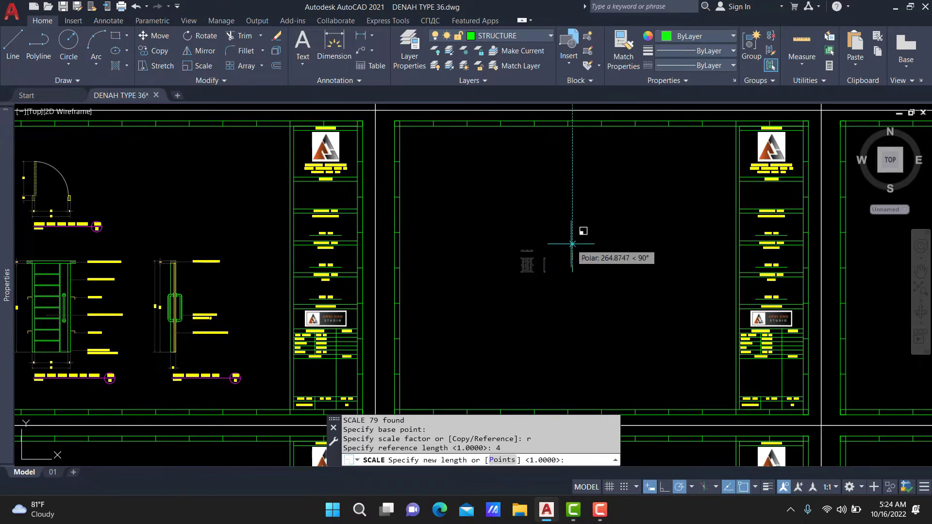
key(Escape)
click(549, 263)
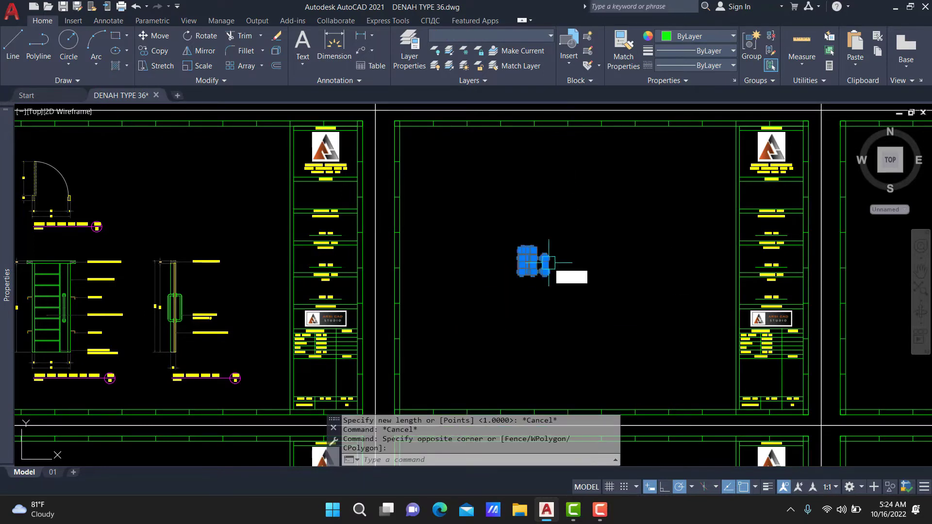
text(sc)
key(Return)
click(576, 294)
text(4)
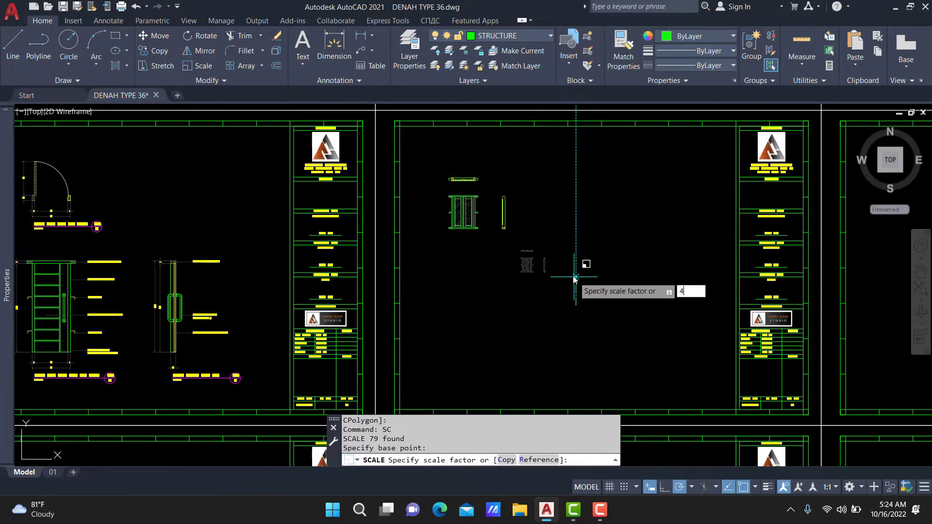
key(Return)
scroll(566, 271, down, 2)
Move the enlarged window drawings into the empty sheet.
scroll(466, 221, up, 5)
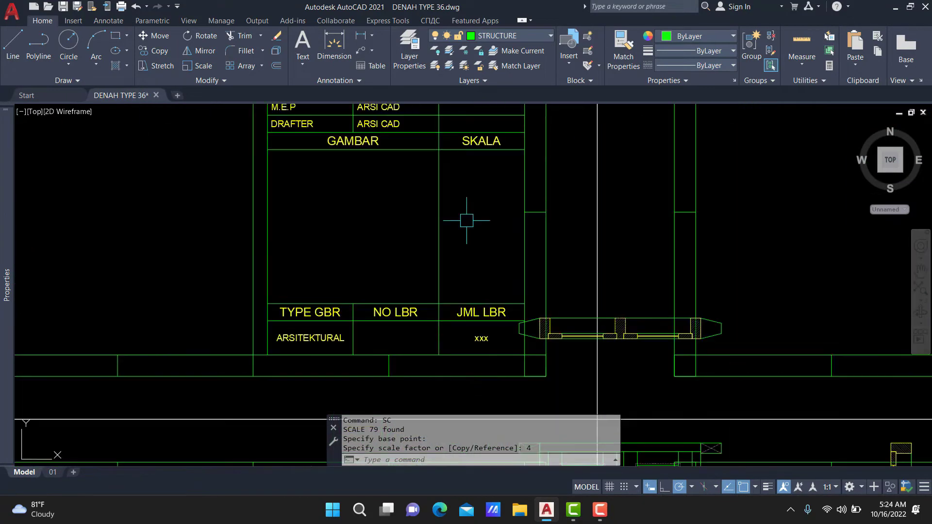
scroll(466, 220, down, 5)
drag(474, 226, 633, 369)
text(m)
key(Return)
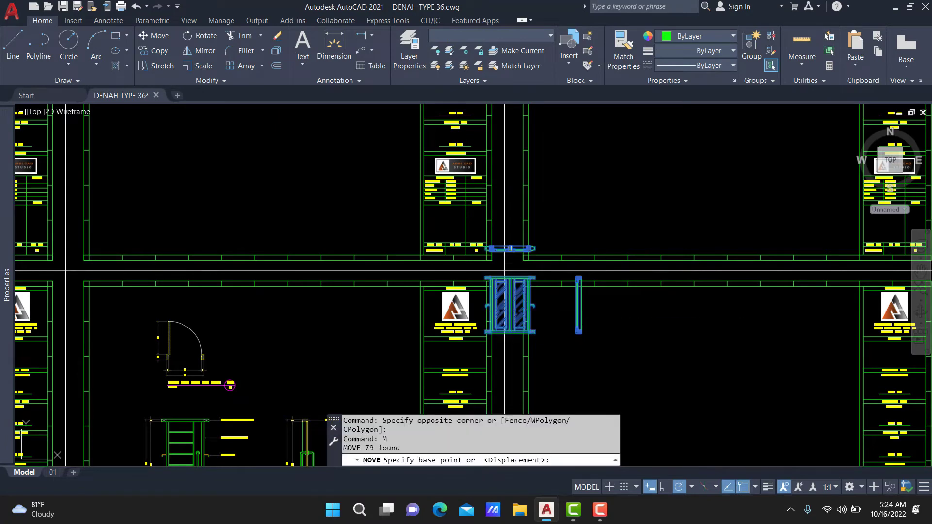
click(554, 308)
middle_drag(674, 390, 605, 254)
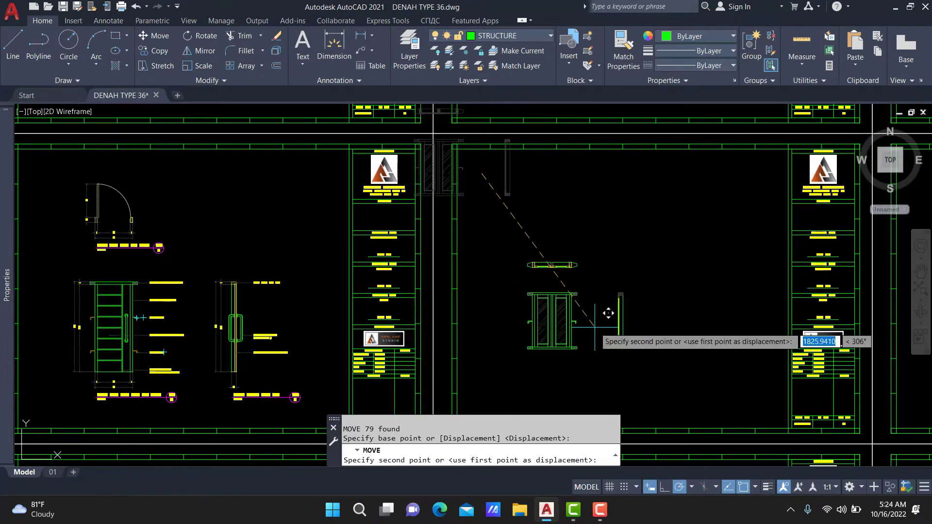
click(629, 313)
Shift the side section further to the right of the elevation.
click(686, 266)
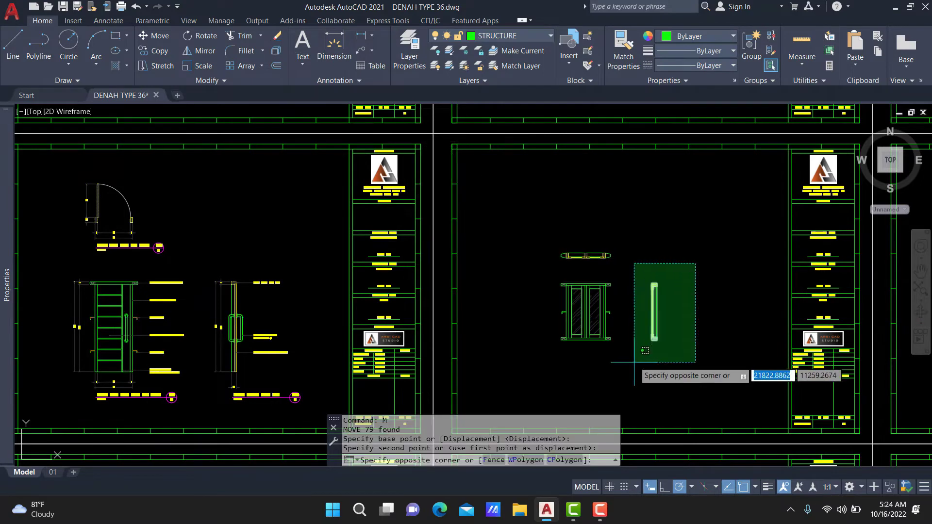
click(634, 386)
key(space)
click(656, 360)
click(688, 360)
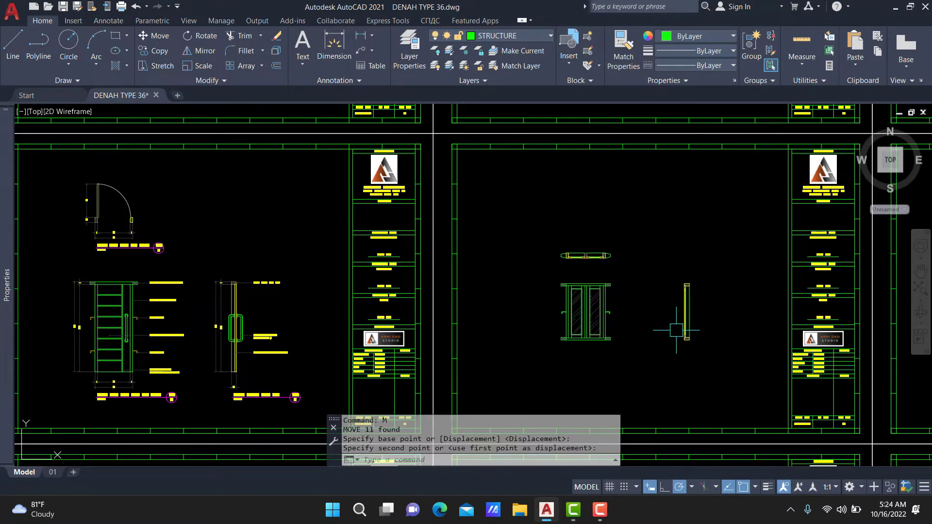
Move the window plan higher above the elevation and regenerate the display.
click(687, 228)
click(537, 272)
text(m)
key(Return)
click(630, 256)
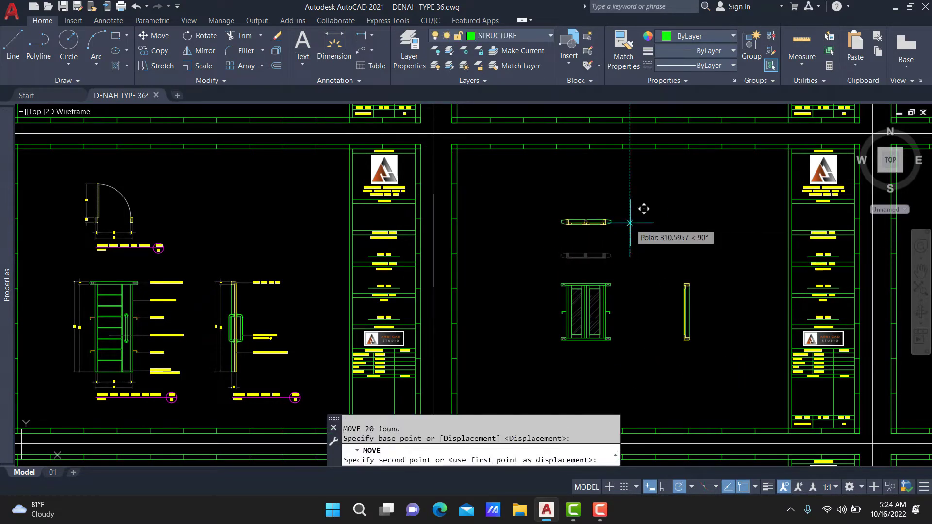
click(630, 223)
text(re)
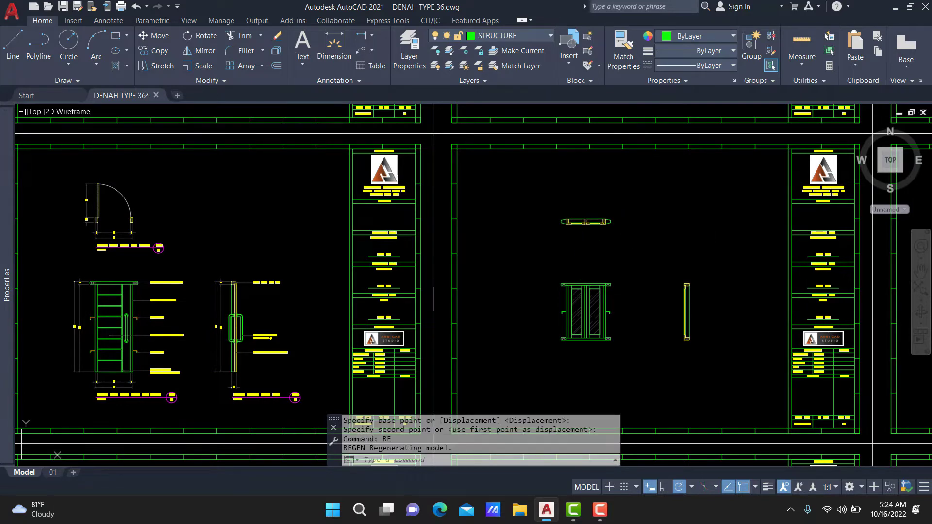
text(re)
key(Return)
scroll(595, 322, up, 3)
middle_drag(625, 186, 557, 201)
Make PHANTOM the current layer.
scroll(554, 201, up, 3)
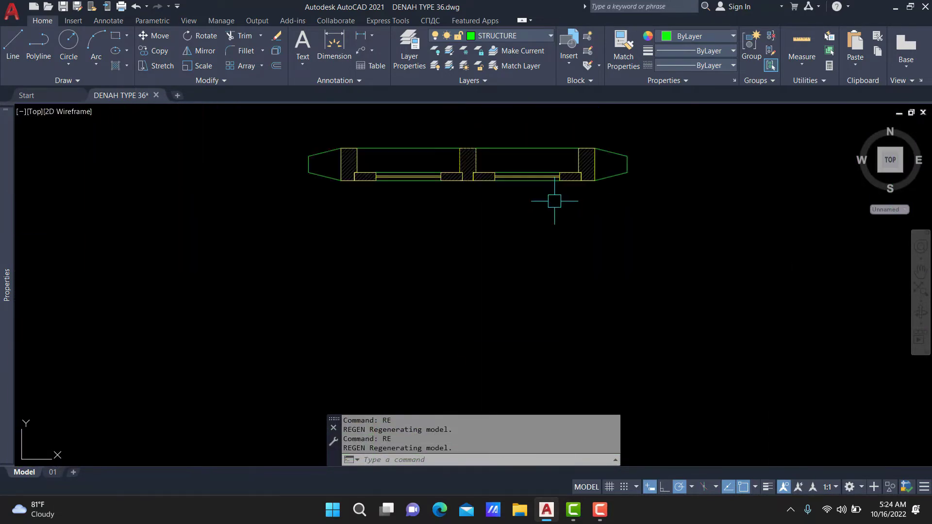
scroll(576, 183, down, 5)
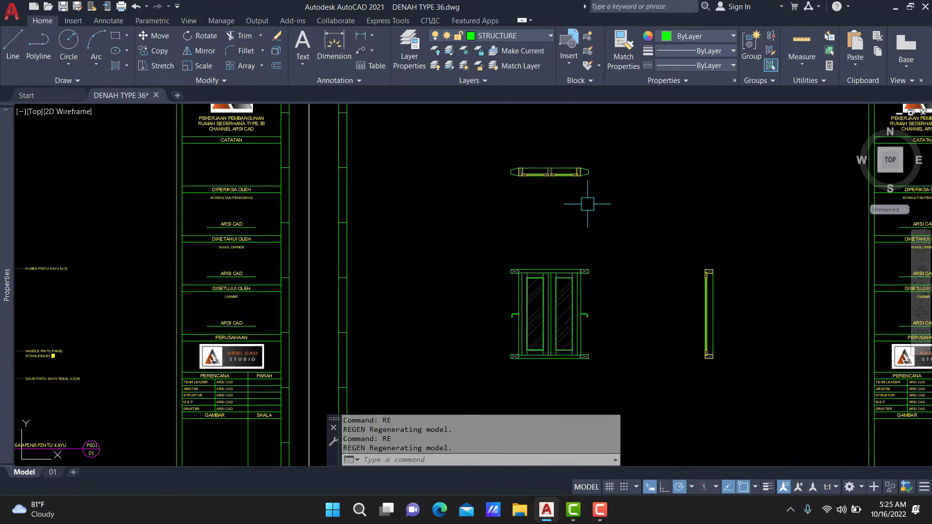
click(534, 36)
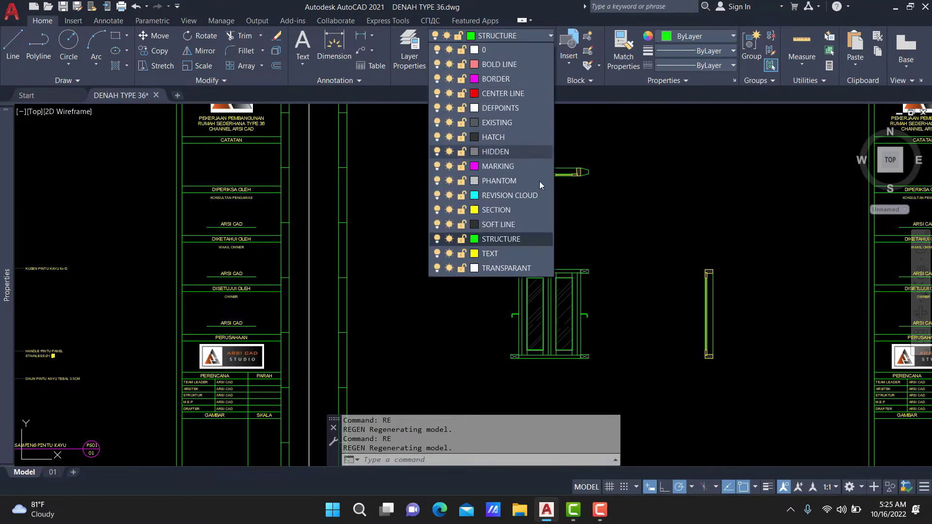
click(513, 179)
Draw the dashed opening-direction lines on the right window leaf.
scroll(586, 318, up, 4)
scroll(583, 301, up, 2)
text(L)
key(Return)
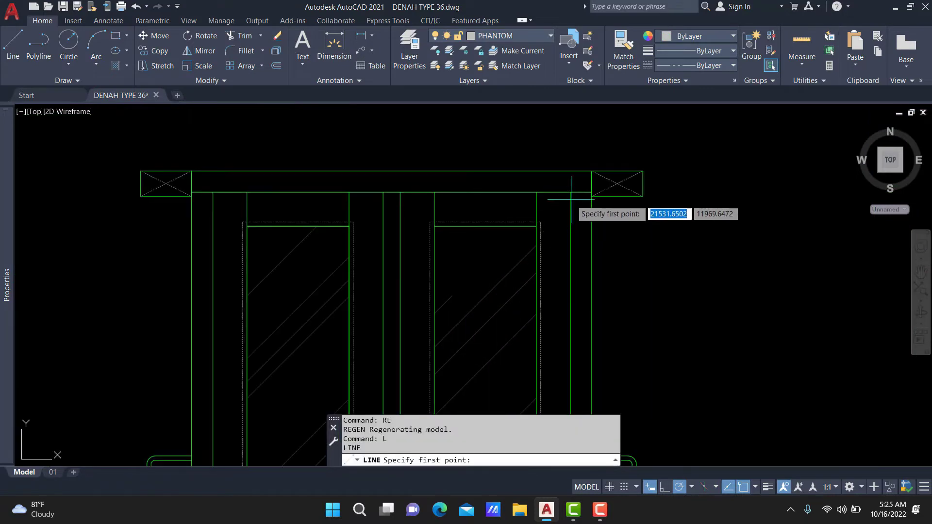
click(567, 206)
middle_drag(566, 206, 565, 69)
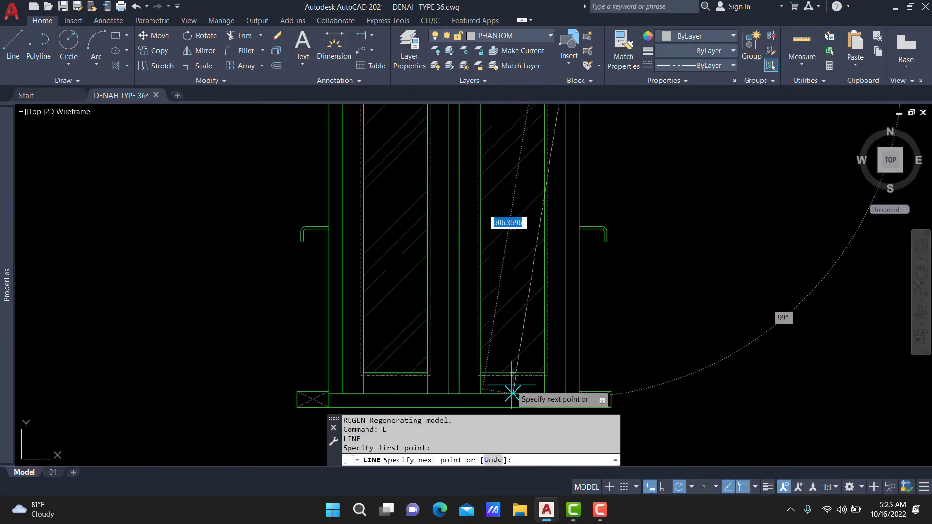
key(Escape)
scroll(509, 389, up, 3)
scroll(507, 374, up, 1)
scroll(506, 364, down, 4)
key(Return)
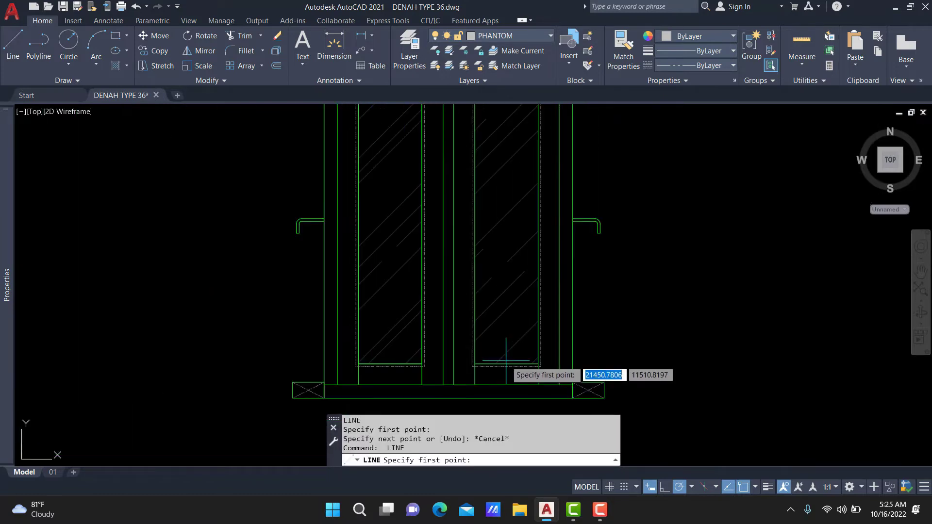
scroll(537, 219, up, 2)
scroll(537, 239, up, 2)
click(538, 240)
scroll(534, 243, down, 4)
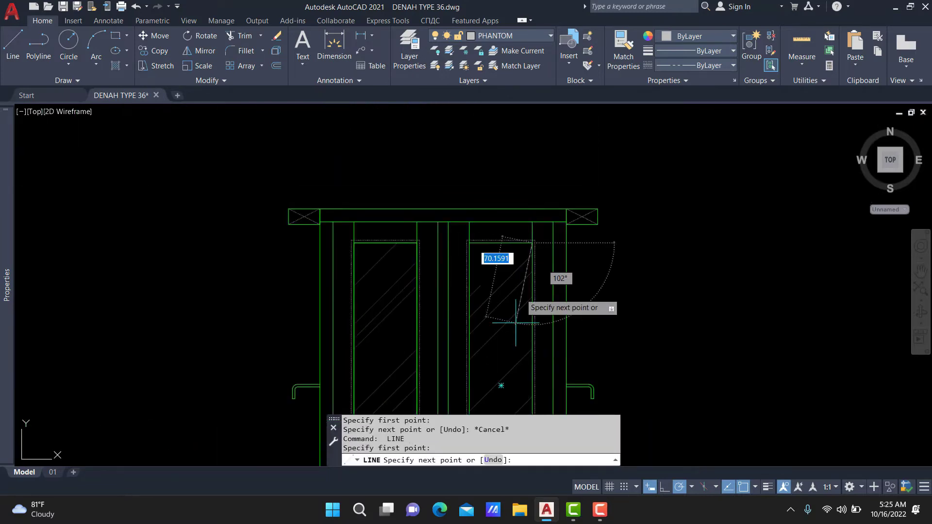
scroll(516, 323, up, 2)
scroll(505, 369, down, 2)
middle_drag(518, 371, 502, 357)
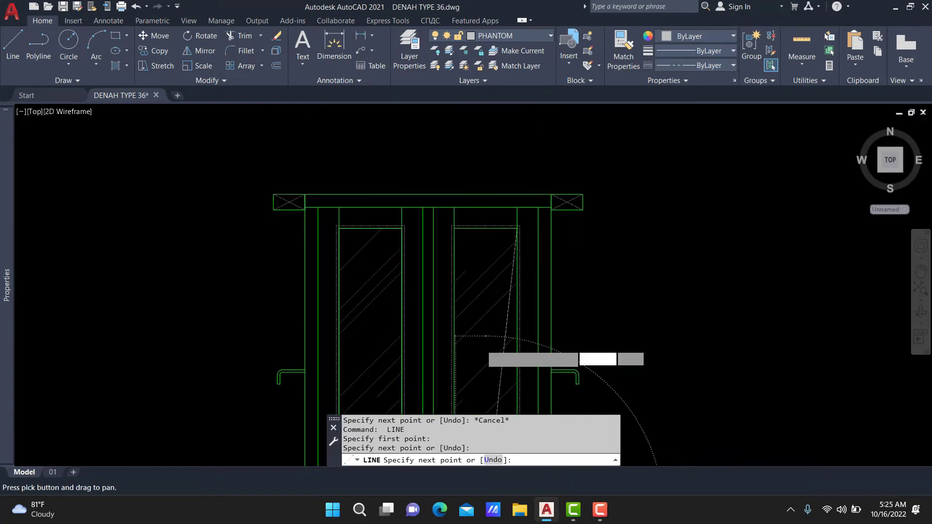
scroll(452, 224, up, 3)
scroll(445, 219, up, 3)
click(441, 225)
scroll(486, 238, down, 6)
key(Return)
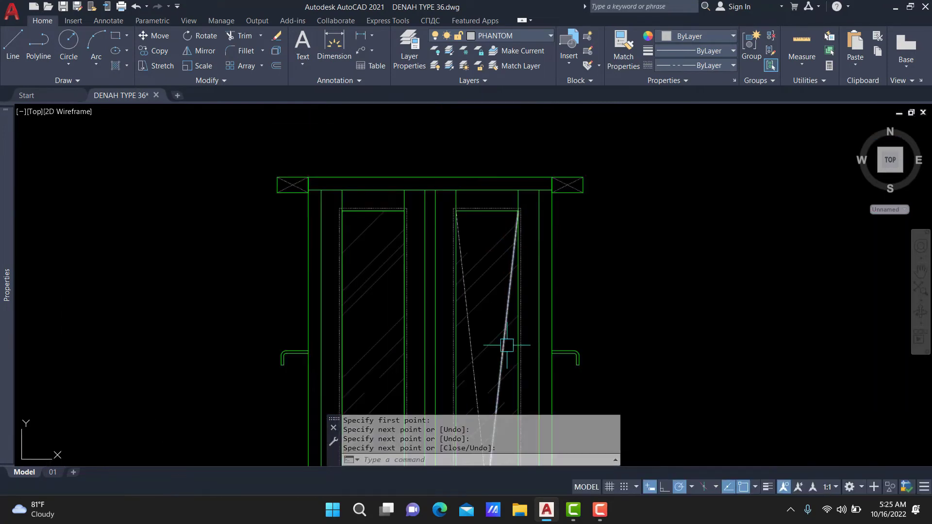
scroll(426, 199, up, 2)
Mirror the opening lines onto the left leaf, keeping the originals.
text(mi)
key(Return)
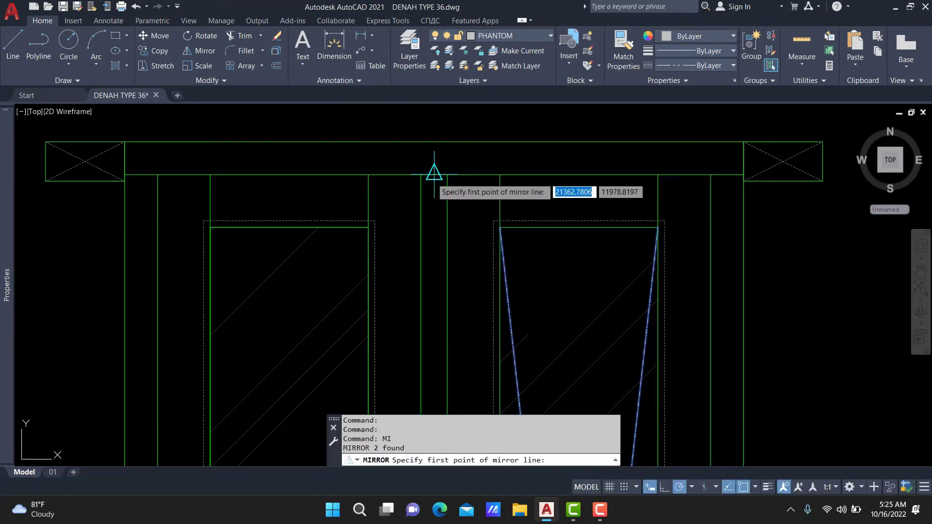
click(433, 166)
click(432, 204)
scroll(549, 217, down, 4)
scroll(549, 217, down, 4)
key(Return)
text(re)
key(Return)
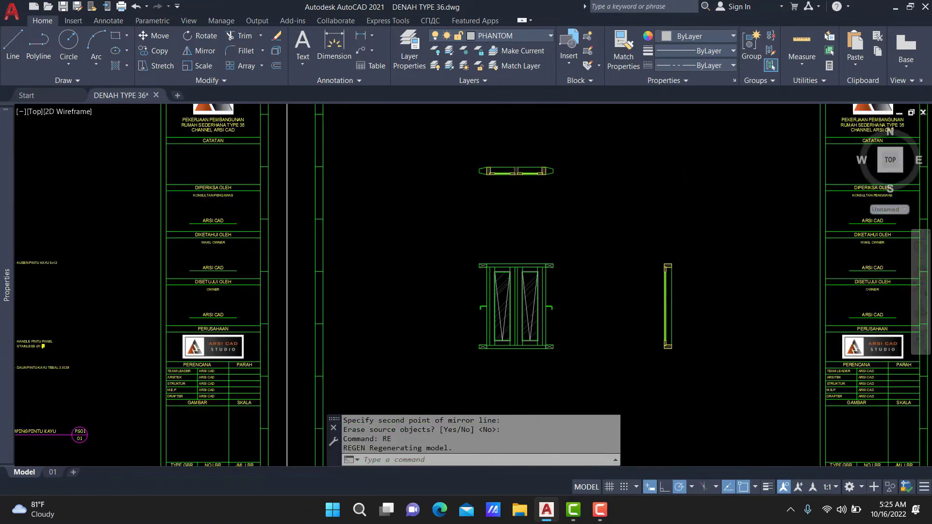
scroll(551, 214, up, 1)
Make TEXT the current layer and review the dimension style settings.
click(515, 37)
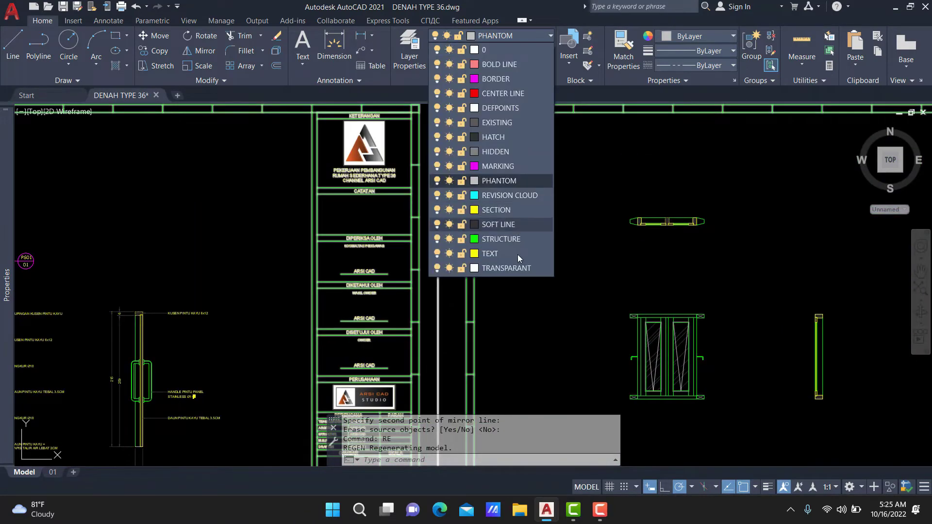
click(510, 254)
middle_drag(678, 246, 445, 224)
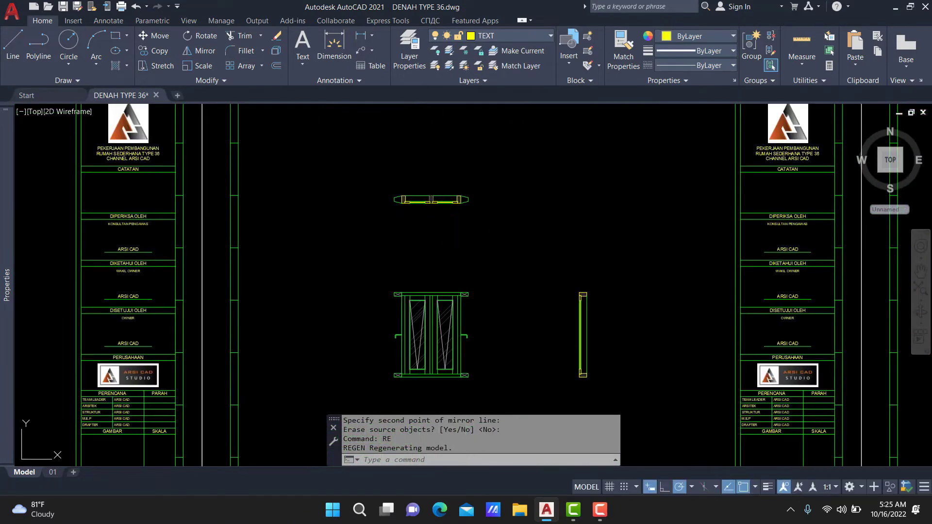
text(d)
key(Return)
scroll(377, 278, down, 1)
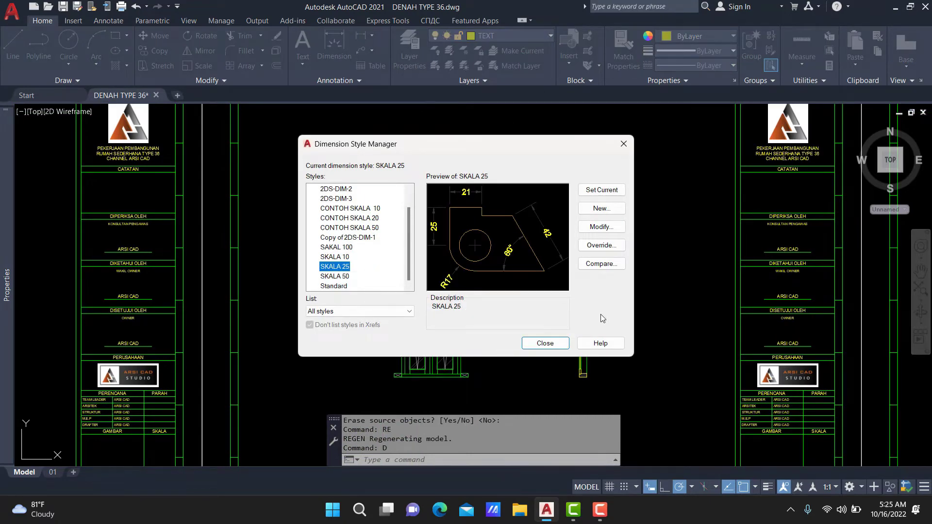
click(531, 338)
middle_drag(435, 309, 496, 274)
Place the first 5 linear dimension below the window's bottom frame.
text(dl)
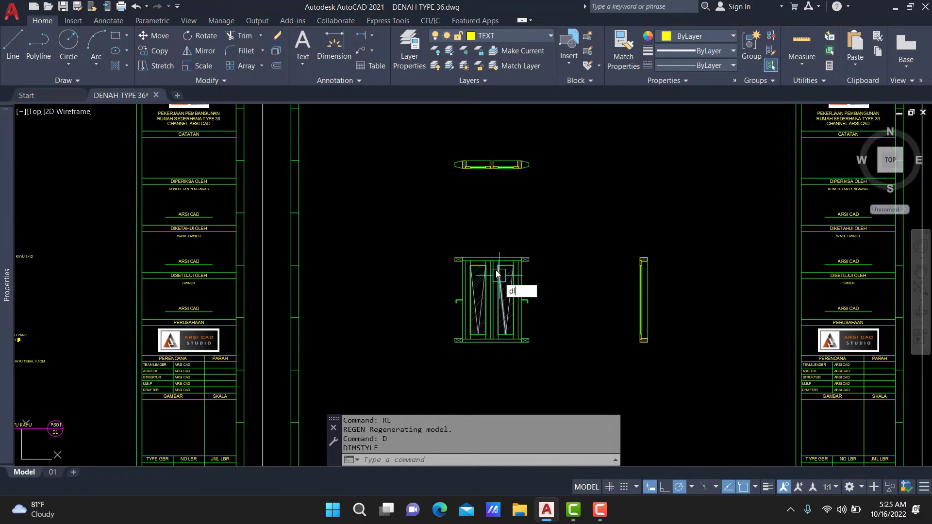
text(i)
key(Return)
scroll(427, 333, up, 5)
scroll(416, 271, up, 3)
scroll(404, 266, up, 1)
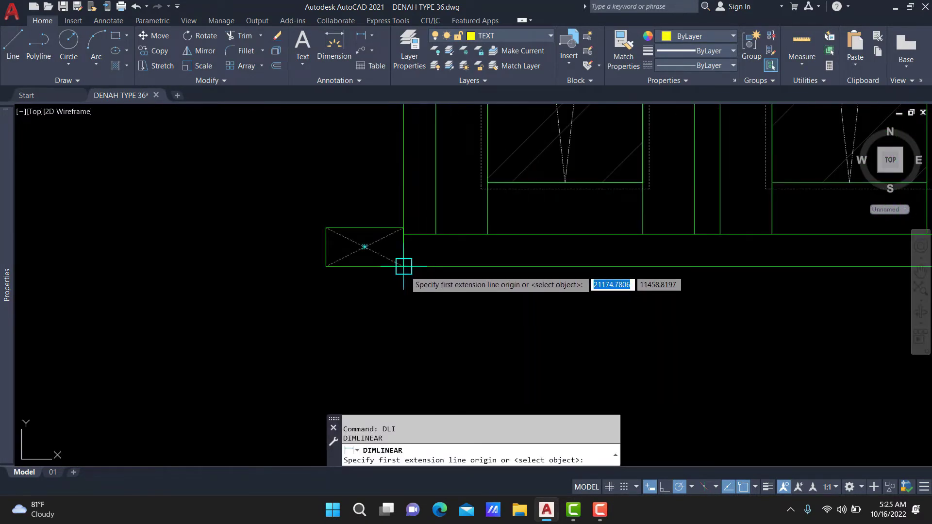
click(403, 266)
scroll(427, 256, up, 3)
click(447, 202)
scroll(434, 233, down, 3)
text(100)
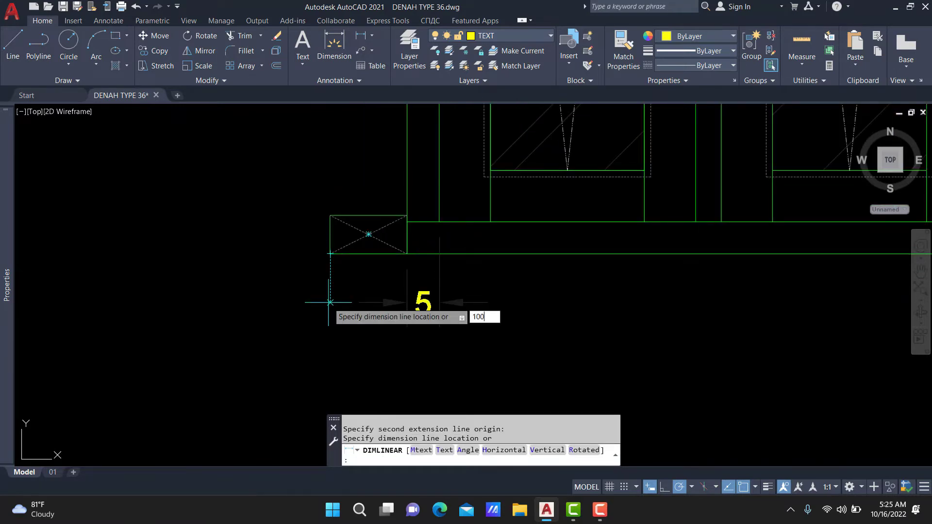
key(Return)
Continue the dimension chain along the bottom with 40, 4, 40 and 5.
text(o)
key(Return)
middle_drag(754, 257, 674, 239)
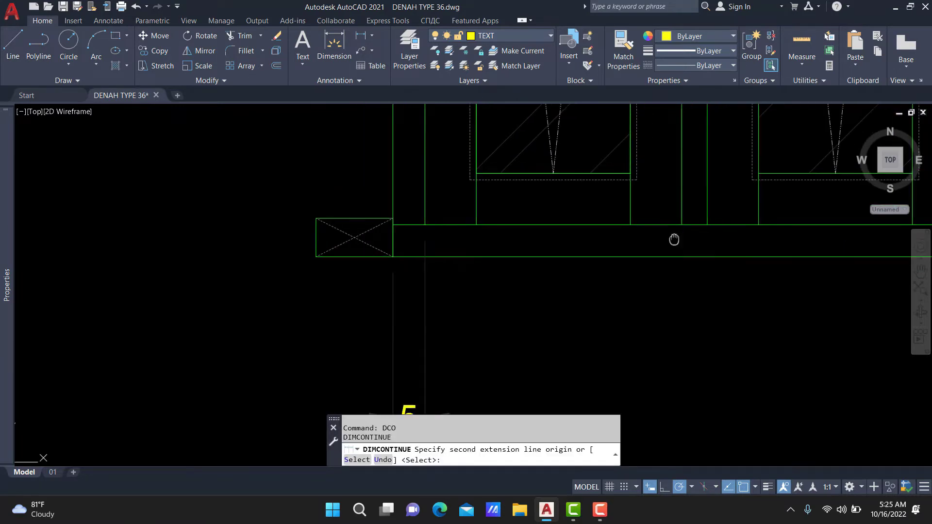
click(615, 204)
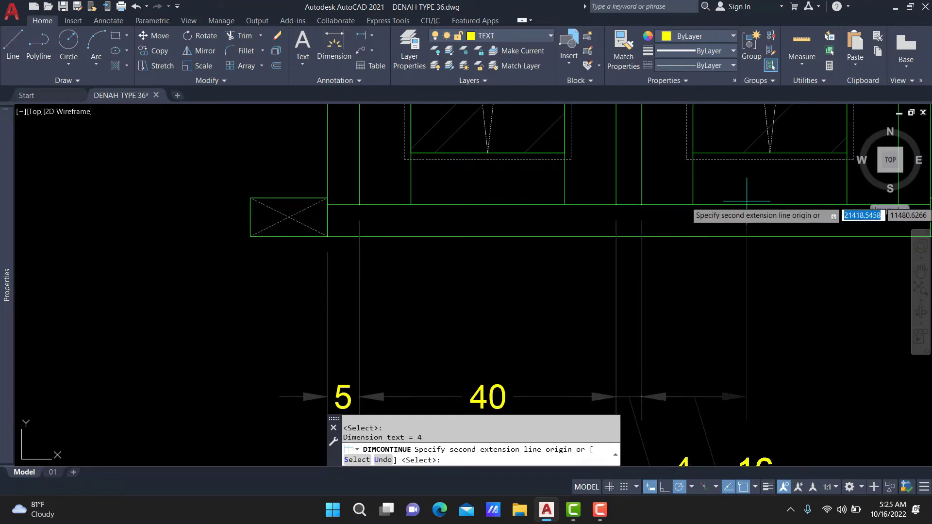
middle_drag(893, 204, 650, 211)
click(654, 210)
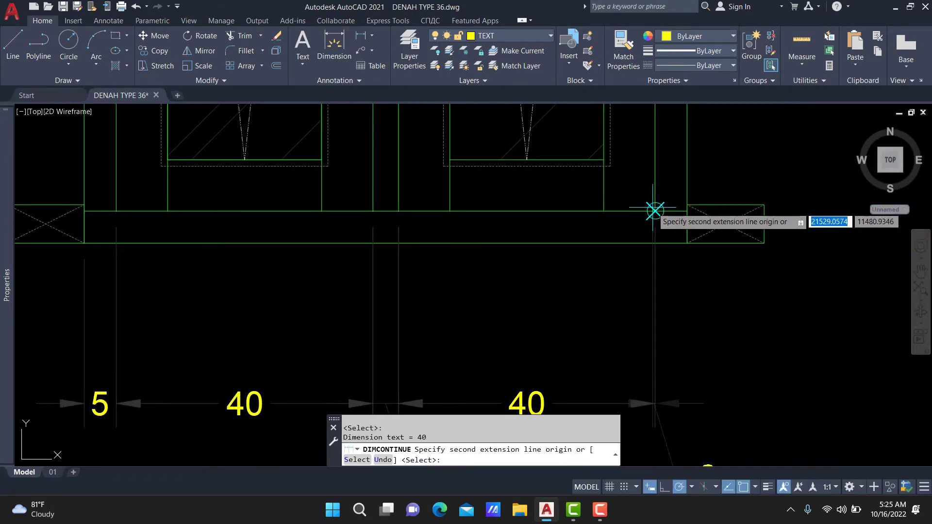
click(690, 241)
middle_drag(689, 242, 795, 136)
key(Escape)
Move the 4 dimension text back between its arrows.
click(537, 371)
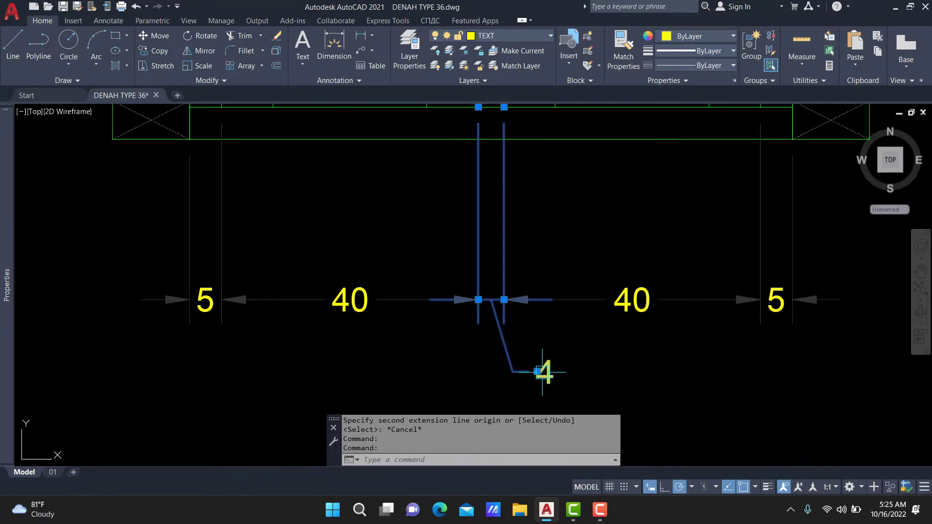
click(538, 372)
scroll(538, 373, up, 4)
click(476, 292)
key(Escape)
scroll(525, 263, down, 7)
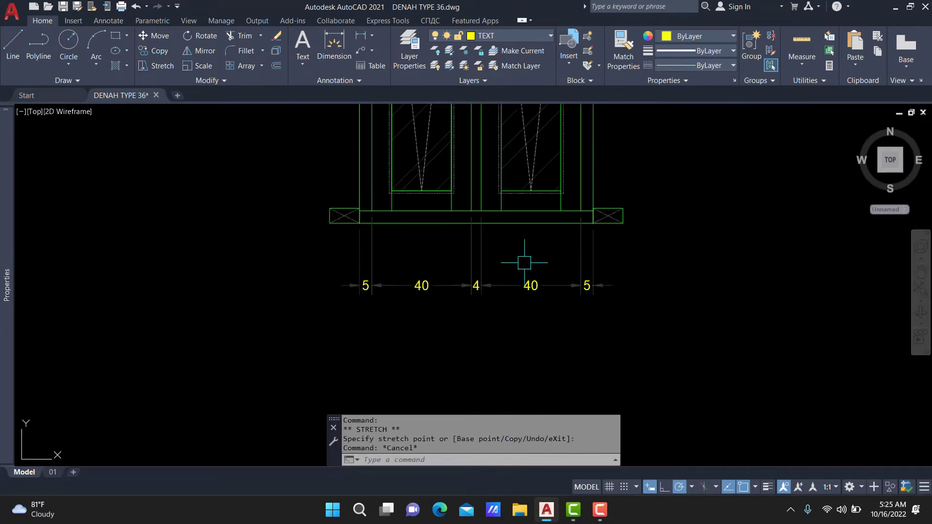
middle_drag(525, 263, 528, 278)
Add the overall 94 width dimension 50 units below the frame.
key(Return)
scroll(348, 266, up, 4)
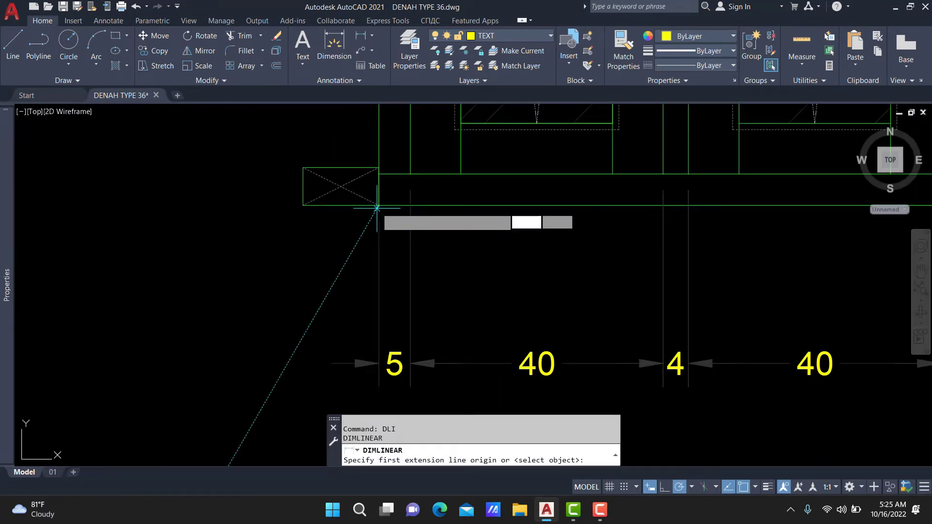
click(377, 204)
middle_drag(721, 233, 268, 233)
click(542, 215)
scroll(544, 218, down, 2)
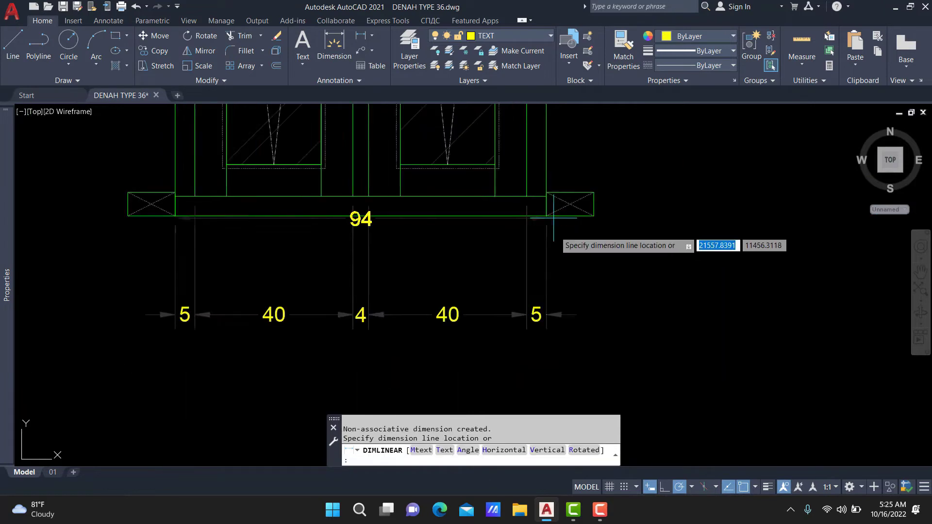
scroll(551, 236, down, 2)
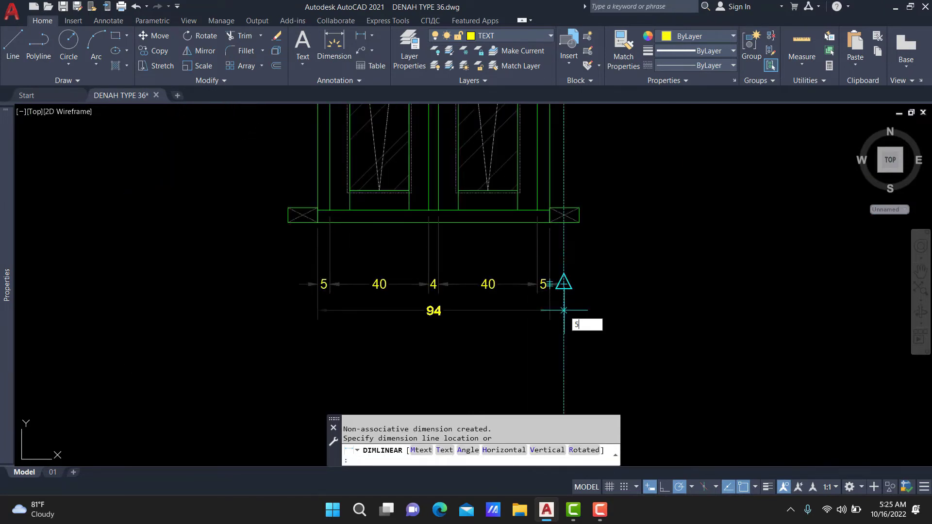
text(50)
key(Return)
middle_drag(304, 260, 466, 272)
text(dli)
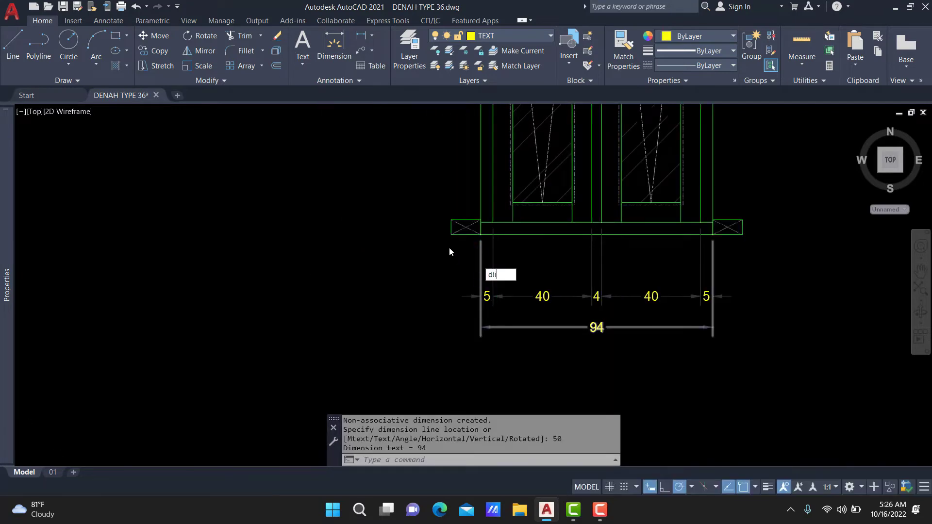
Dimension the left anchor box as 12, in line with the 94 dimension.
key(Return)
scroll(449, 251, up, 2)
click(449, 226)
click(497, 225)
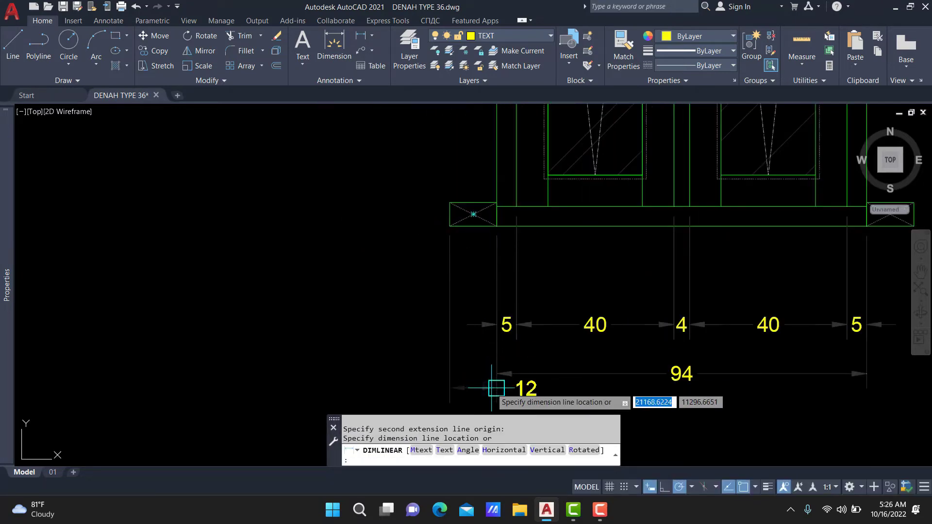
click(505, 372)
click(476, 373)
click(526, 373)
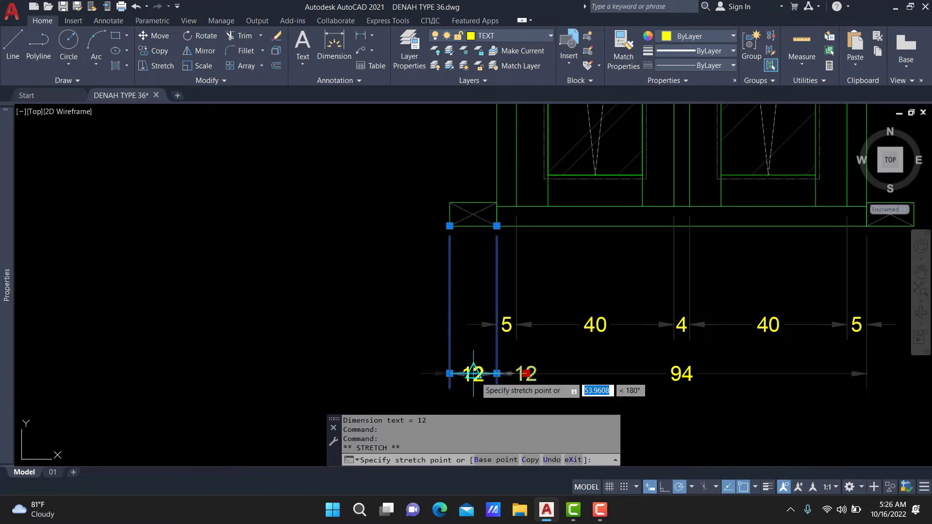
text(mi)
Mirror the 12 dimension about the window centre, keeping the original.
key(Return)
scroll(724, 211, up, 2)
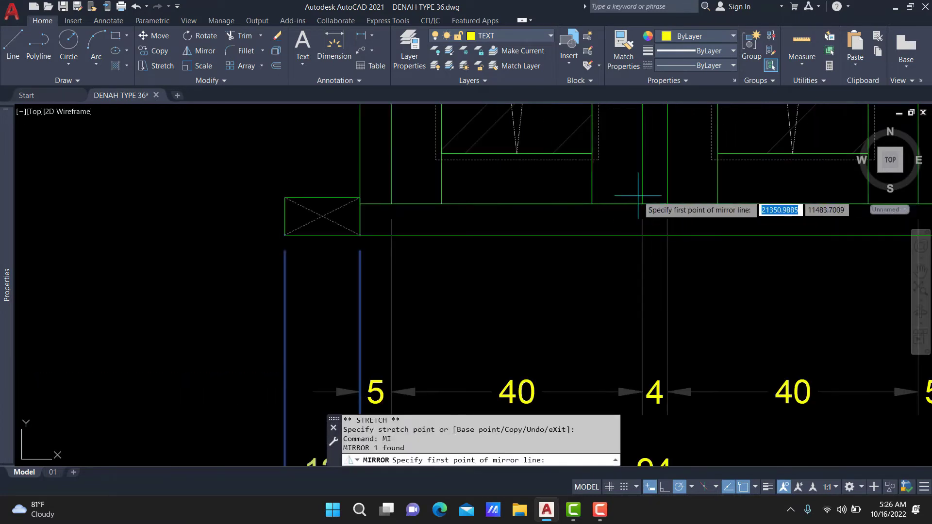
click(653, 202)
click(654, 179)
key(Return)
scroll(599, 277, down, 4)
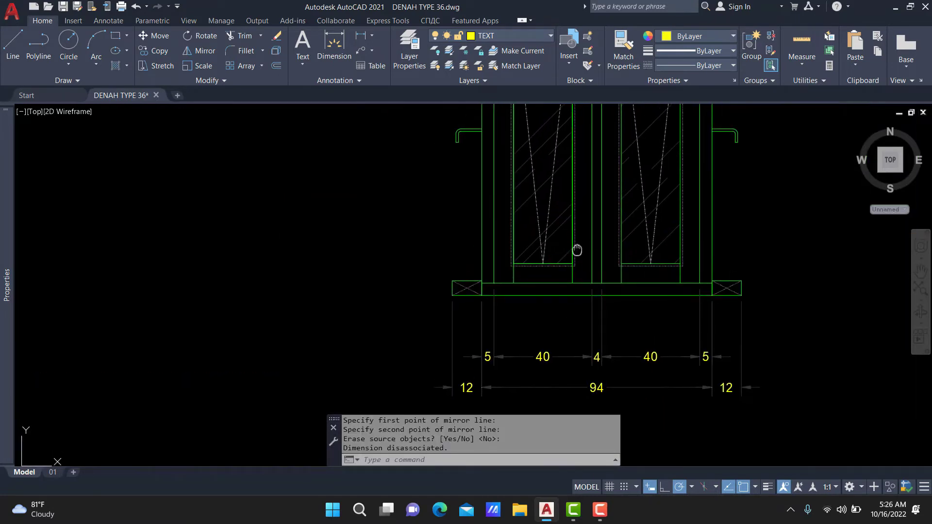
middle_drag(541, 266, 544, 289)
text(dli)
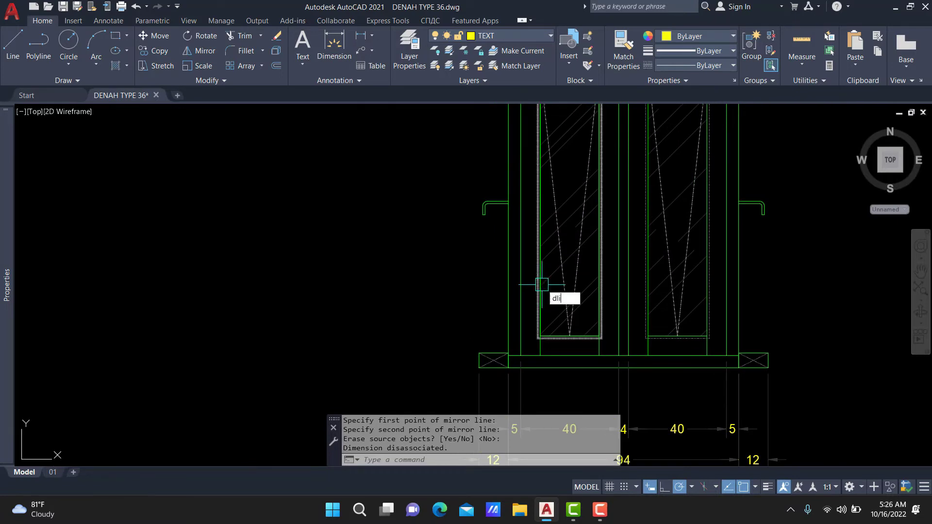
Begin a vertical linear dimension on the window's left side.
key(Return)
scroll(479, 369, up, 2)
click(479, 370)
scroll(458, 373, down, 2)
scroll(461, 340, down, 2)
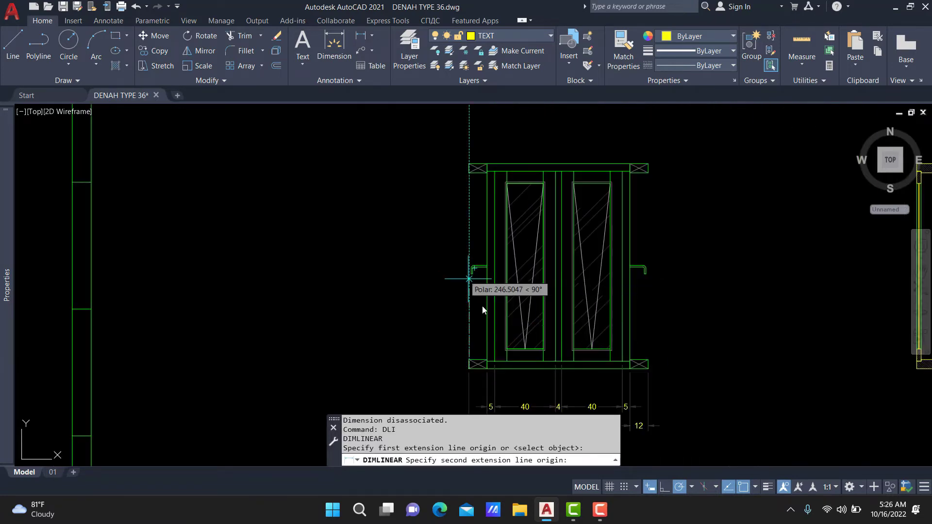
scroll(486, 369, up, 6)
scroll(490, 354, up, 2)
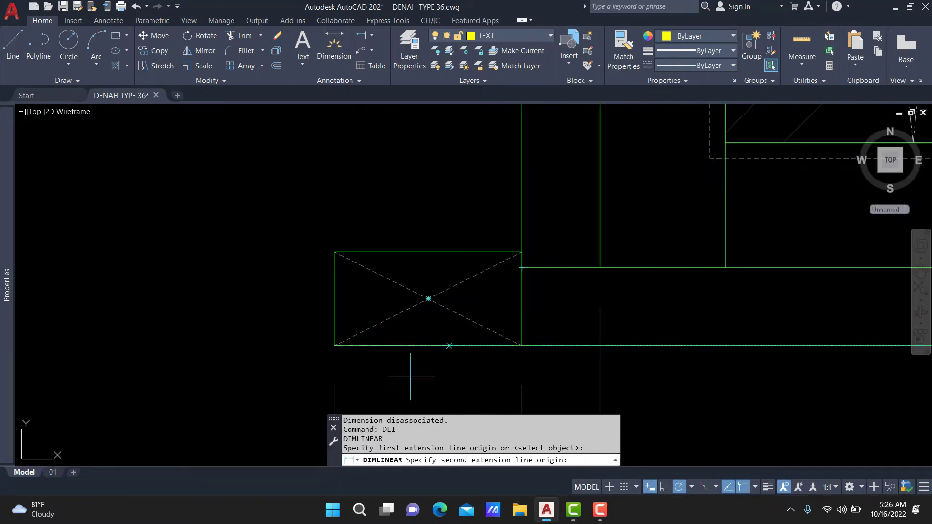
Place the bottom vertical 5 dimension 100 units left of the window.
scroll(417, 375, down, 3)
scroll(459, 350, up, 2)
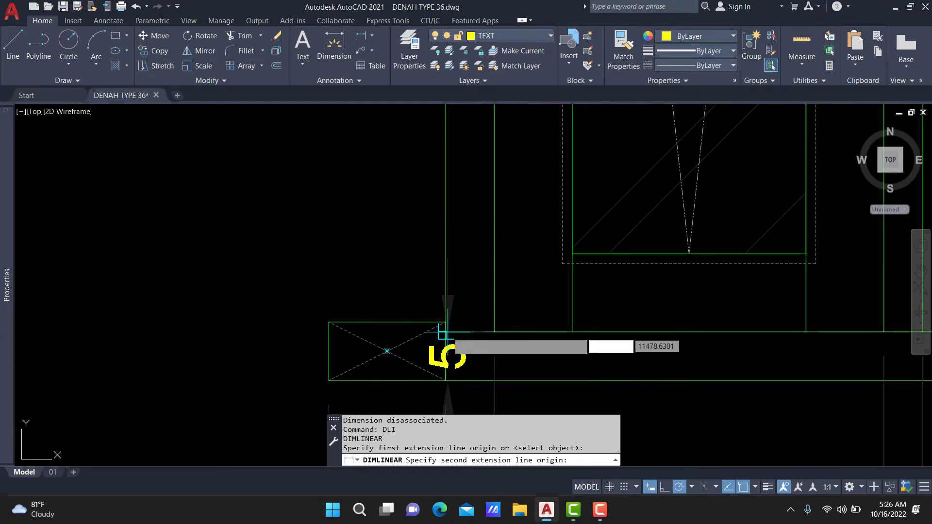
click(446, 332)
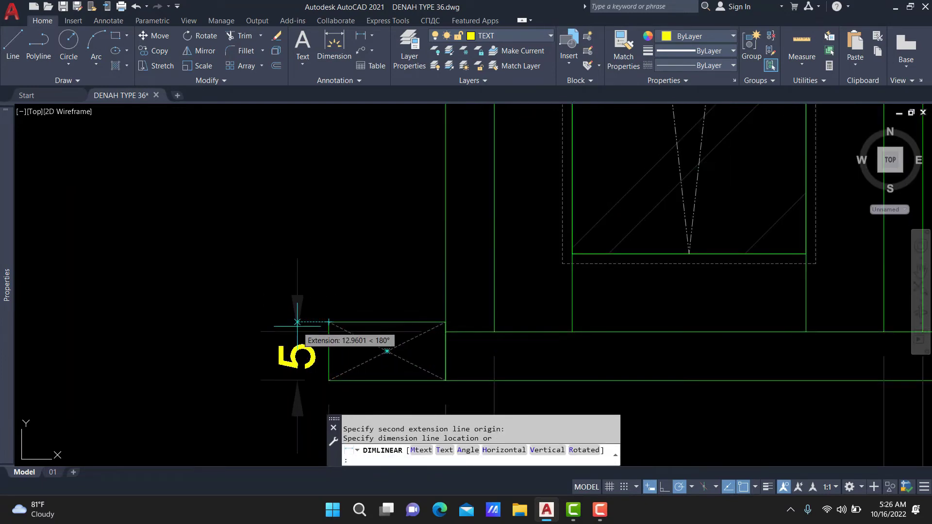
text(1)
key(Return)
Continue the vertical chain upward with 125 and 5 dimensions.
text(d)
scroll(312, 307, down, 3)
text(co)
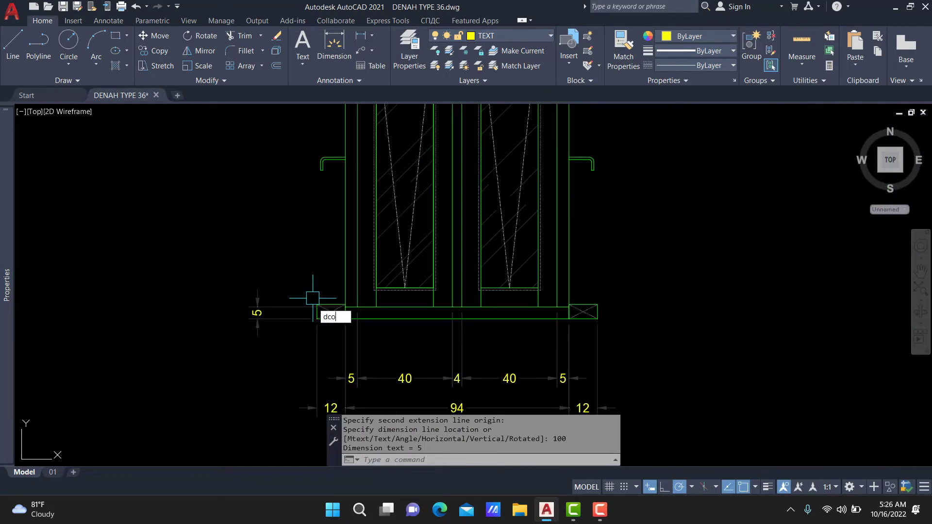
key(Return)
middle_drag(312, 307, 391, 308)
scroll(375, 187, up, 5)
scroll(577, 223, up, 3)
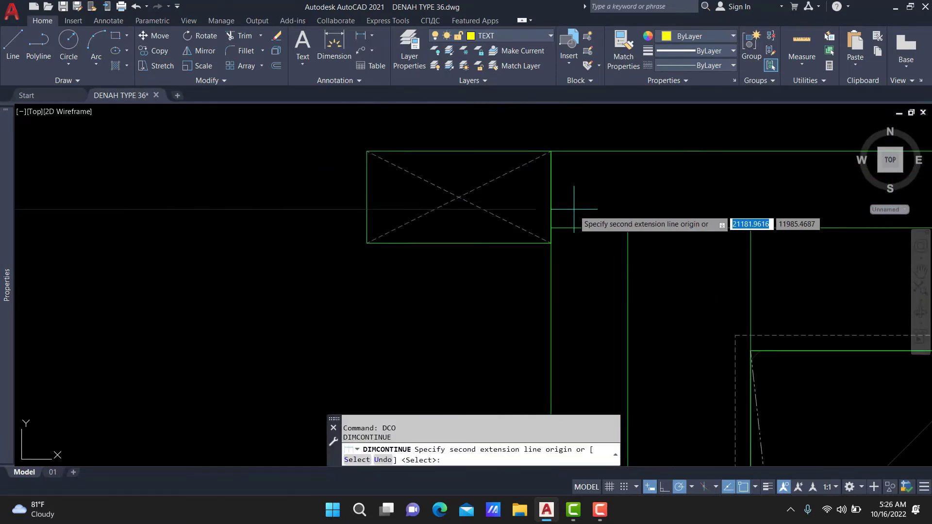
click(551, 227)
click(366, 152)
scroll(367, 152, down, 3)
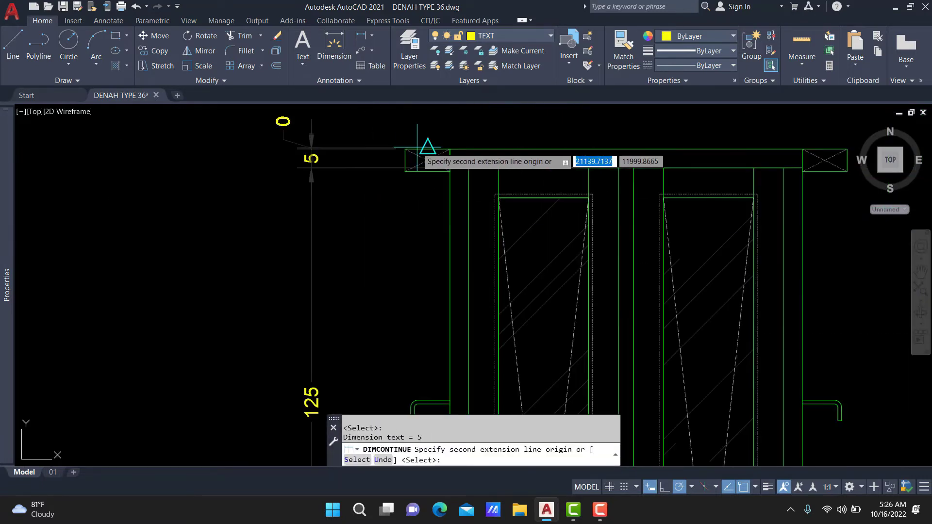
key(Escape)
scroll(393, 172, down, 5)
scroll(388, 150, up, 2)
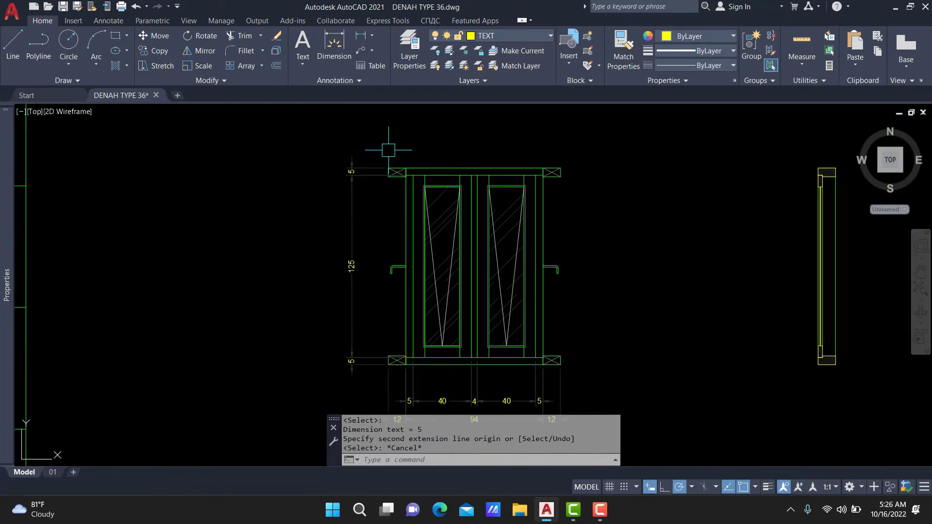
scroll(328, 169, up, 2)
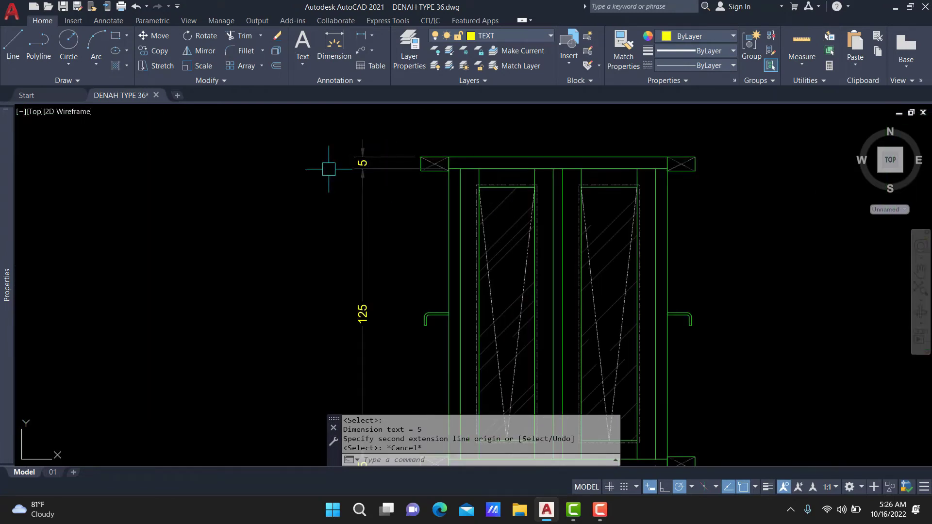
Add the overall 135 height dimension along the frame's left side.
text(dli)
key(Return)
scroll(329, 169, up, 2)
click(447, 150)
scroll(447, 209, down, 2)
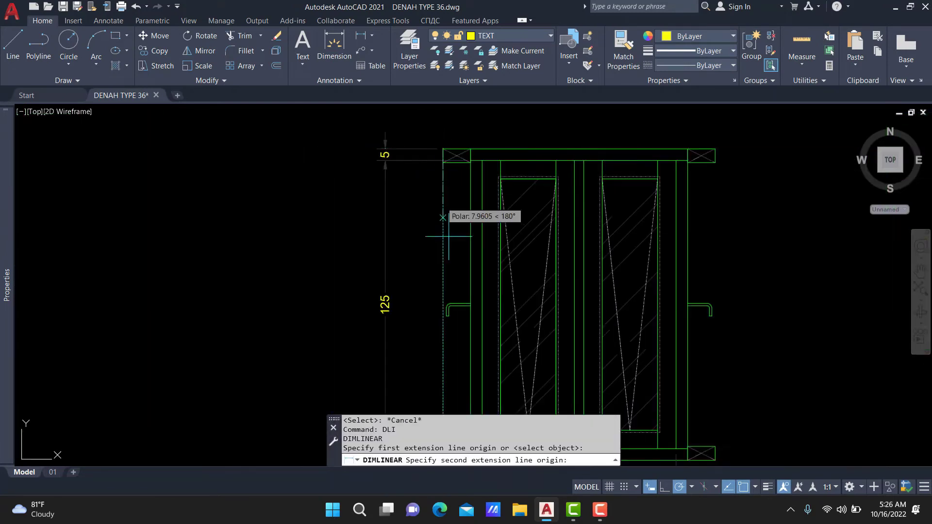
middle_drag(440, 359, 428, 175)
scroll(426, 294, up, 3)
click(427, 243)
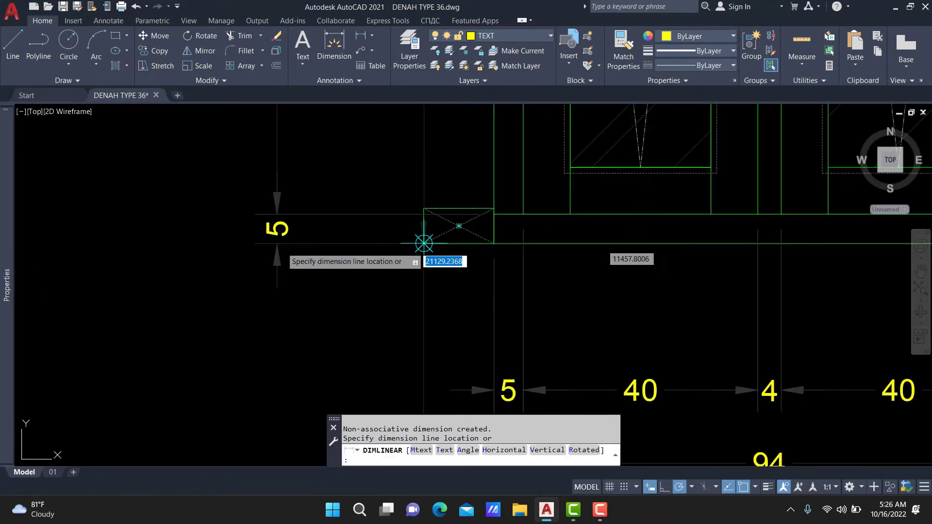
scroll(273, 241, up, 3)
click(274, 241)
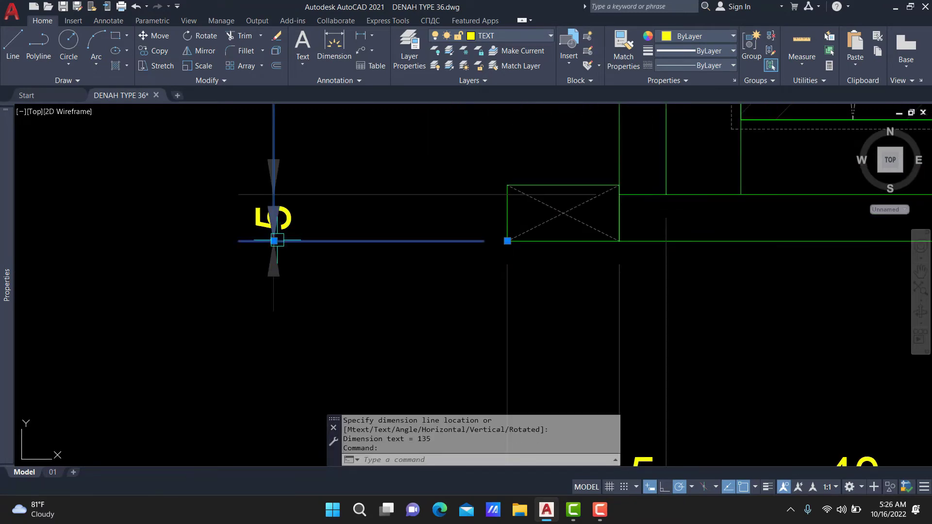
Move the 135 dimension 50 units farther out and regenerate the display.
click(273, 241)
text(1)
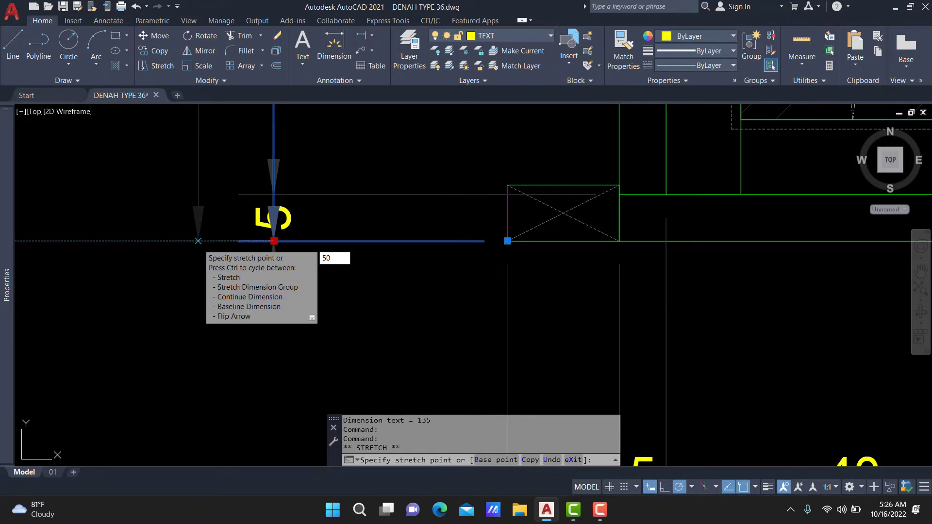
key(Return)
scroll(455, 240, down, 5)
key(Escape)
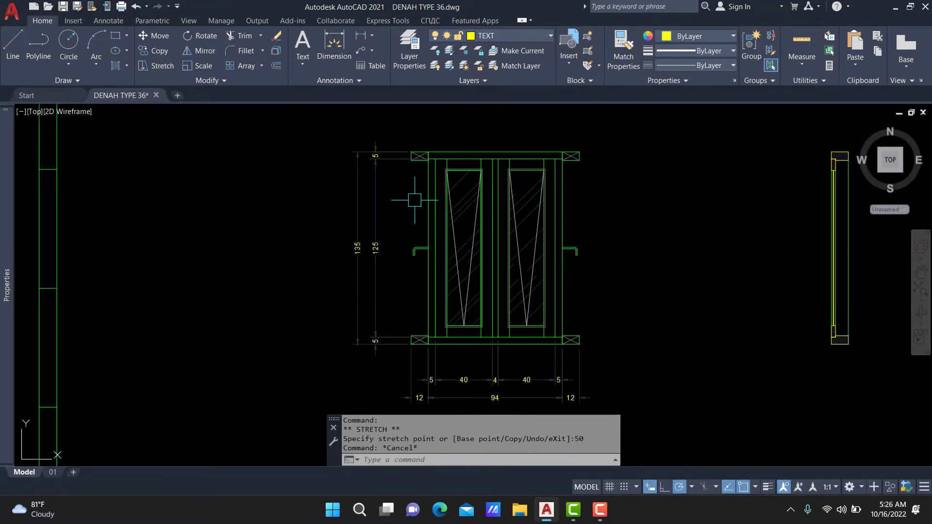
scroll(500, 233, down, 1)
scroll(578, 249, up, 1)
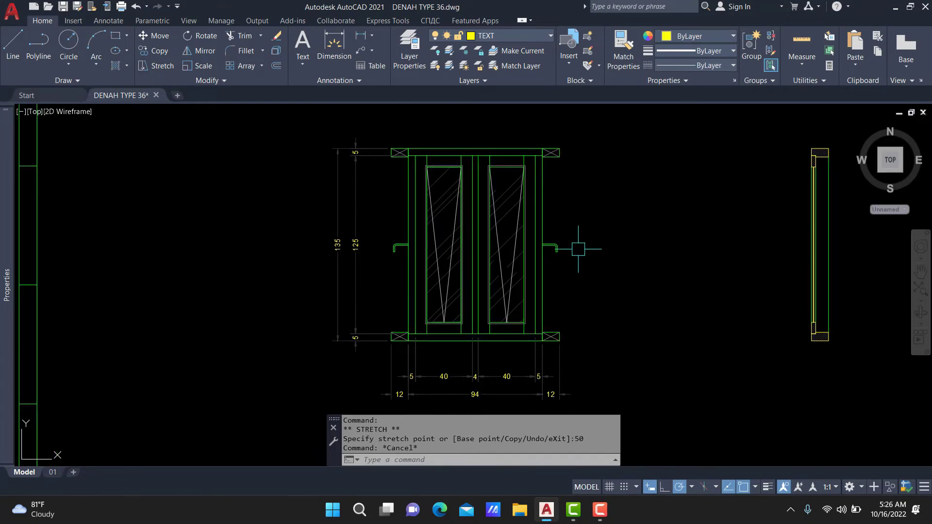
text(RE)
key(Return)
middle_drag(519, 334, 504, 281)
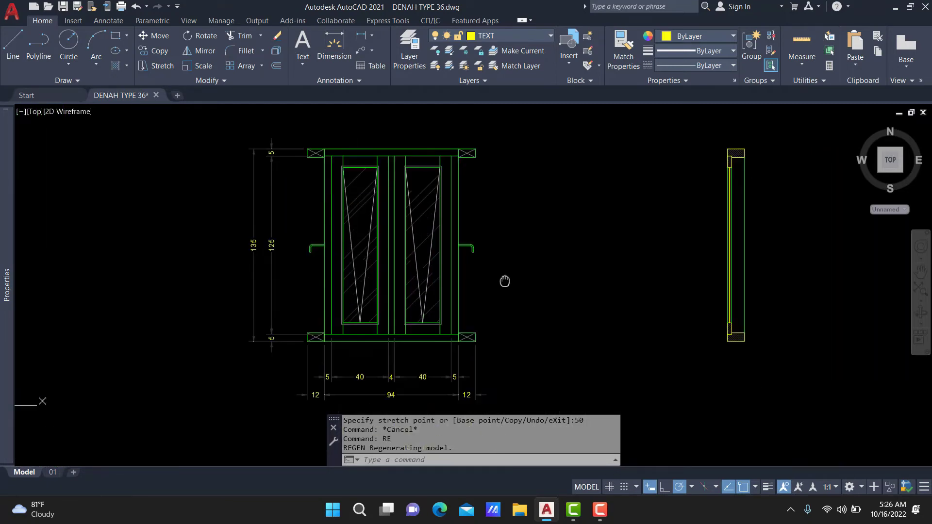
Add a 10-unit leader from the right anchor hook labelled ANGKUR Ø10.
text(le)
key(Return)
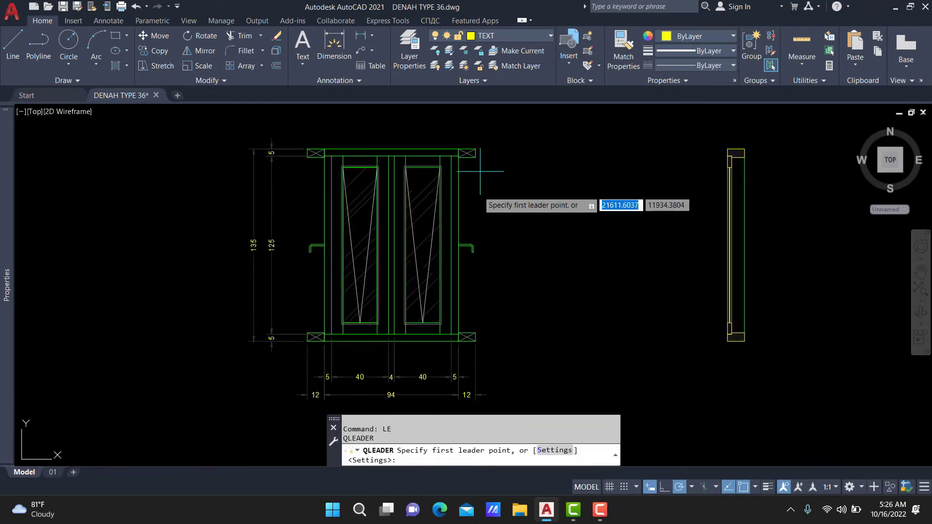
scroll(490, 203, up, 4)
click(447, 311)
text(1)
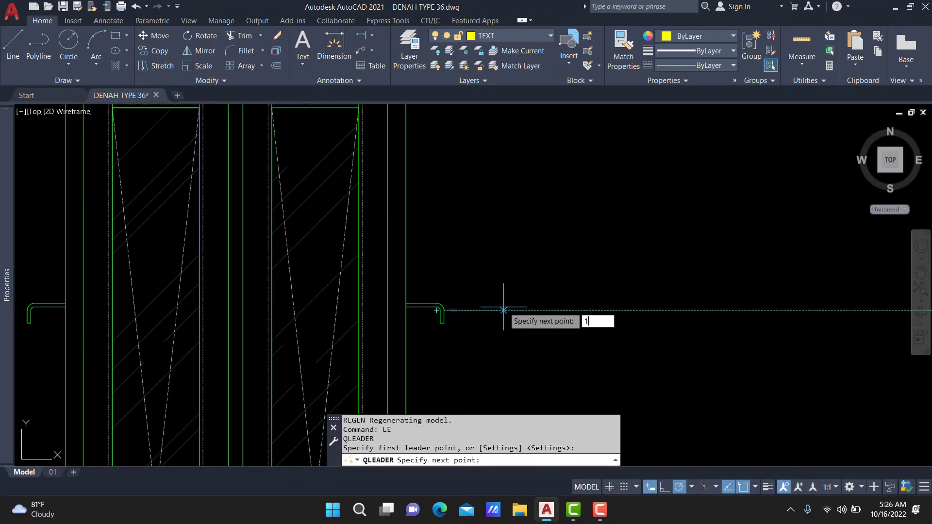
text(0)
key(Return)
key(Return)
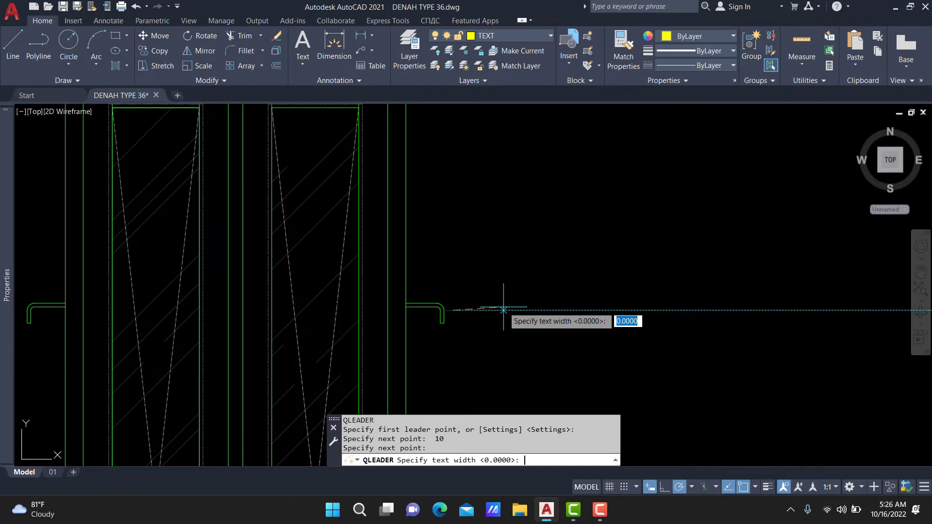
key(Return)
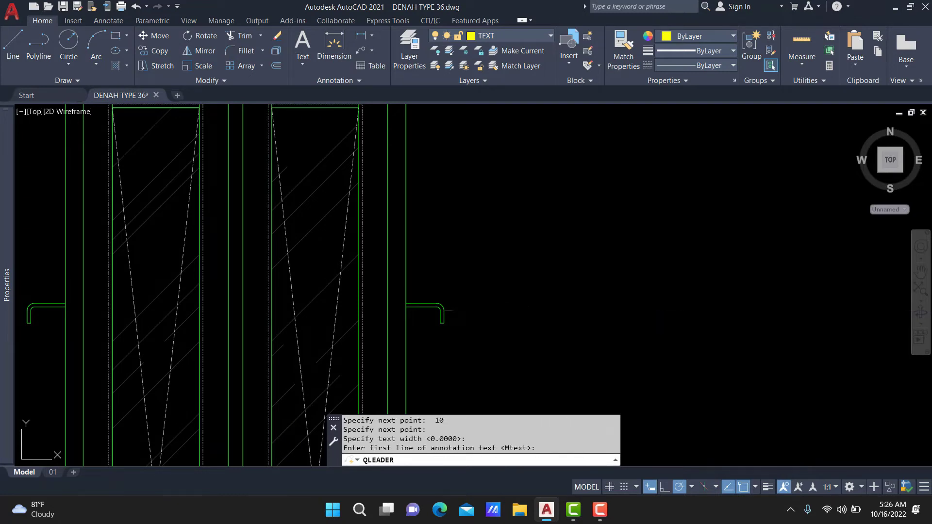
key(Return)
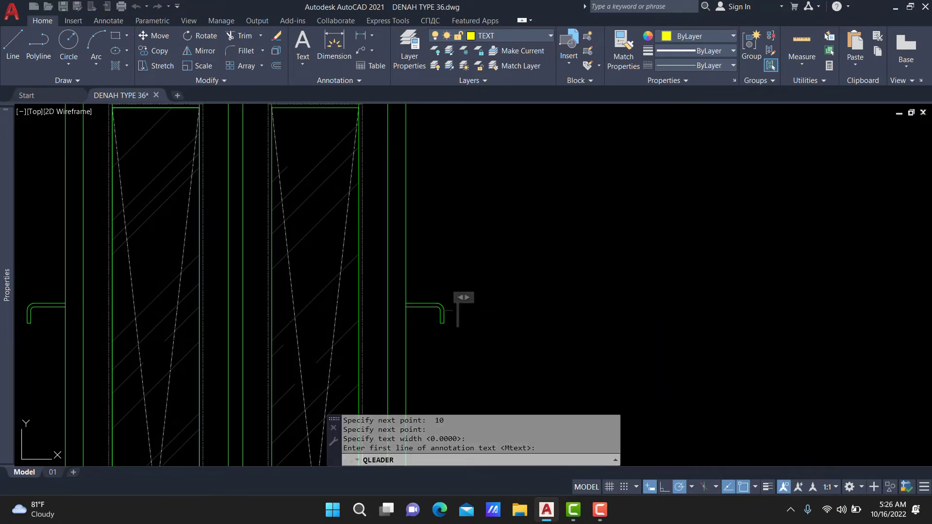
text(ang)
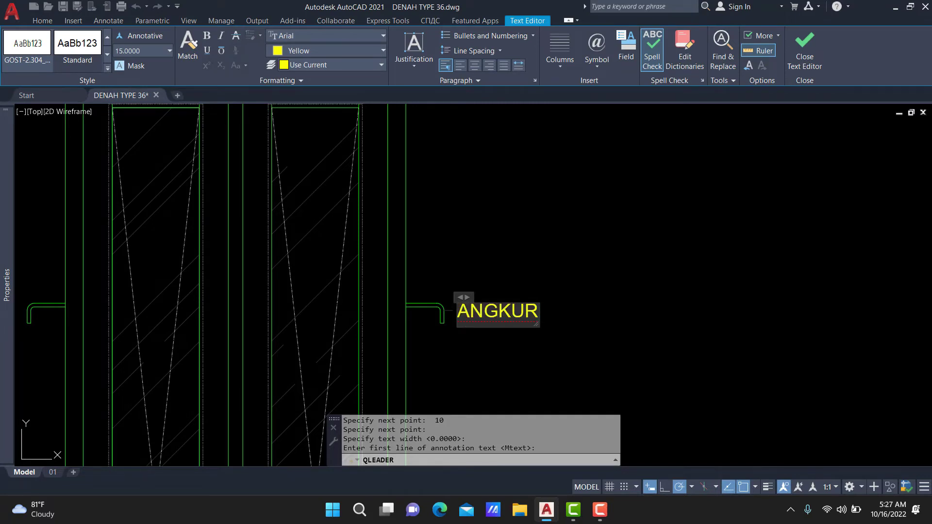
Stretch the ANGKUR Ø10 leader and label 100 units further right.
click(507, 281)
scroll(486, 299, up, 2)
click(492, 265)
click(424, 355)
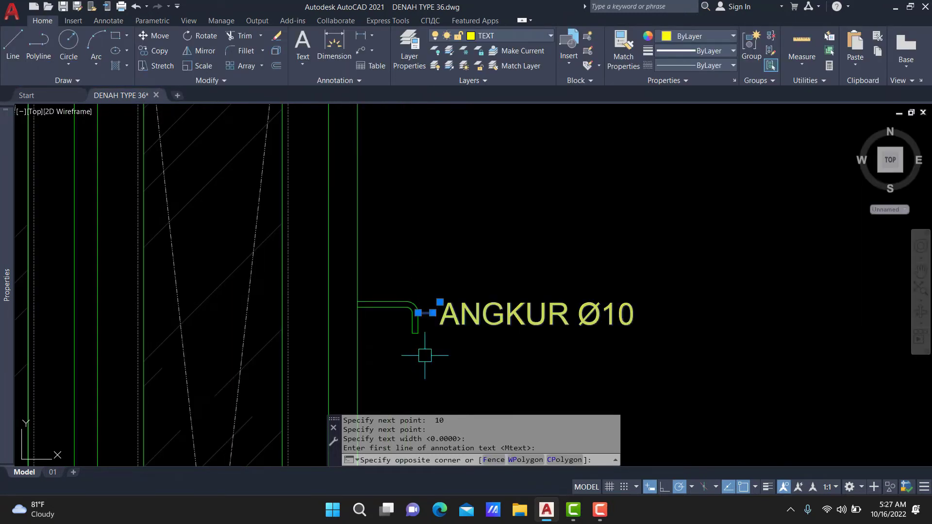
text(s)
key(Return)
scroll(455, 358, down, 2)
click(452, 358)
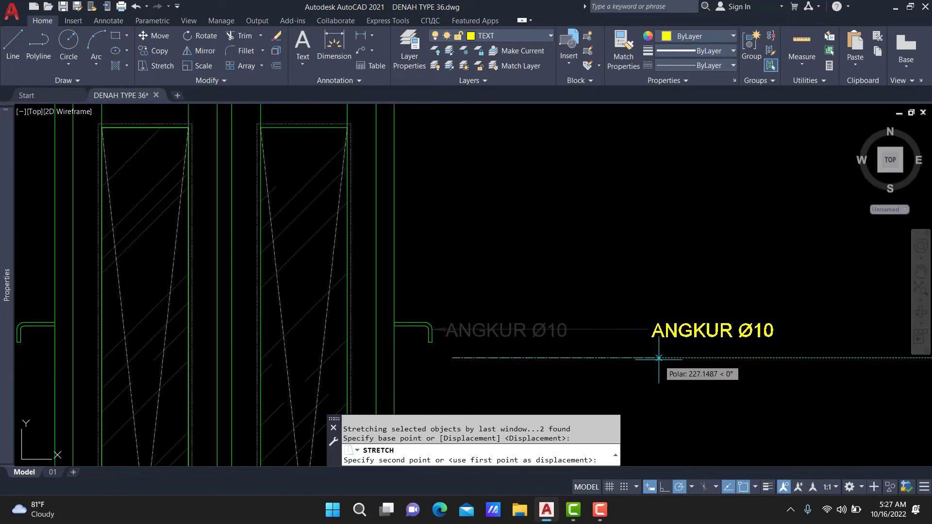
scroll(658, 357, down, 2)
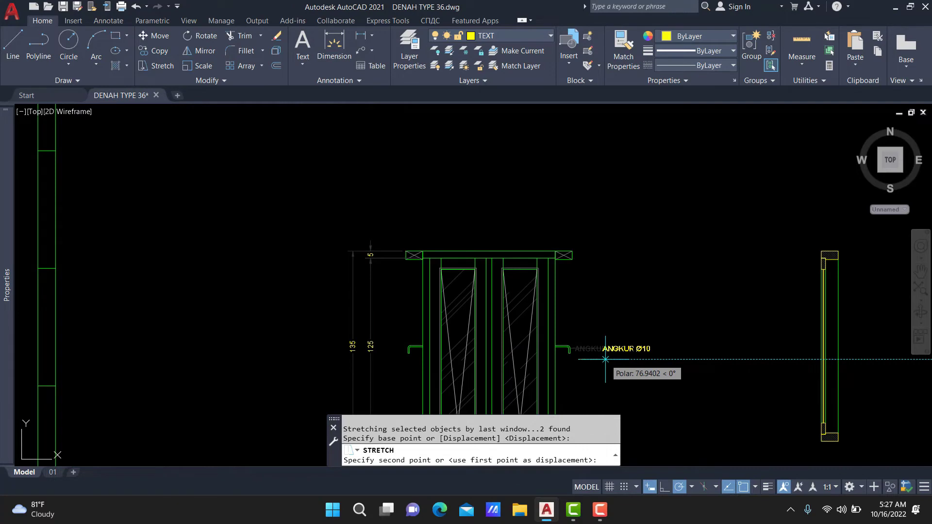
text(100)
key(Return)
Copy the ANGKUR Ø10 label as a 3-item array stacked upward.
scroll(619, 346, up, 3)
click(640, 315)
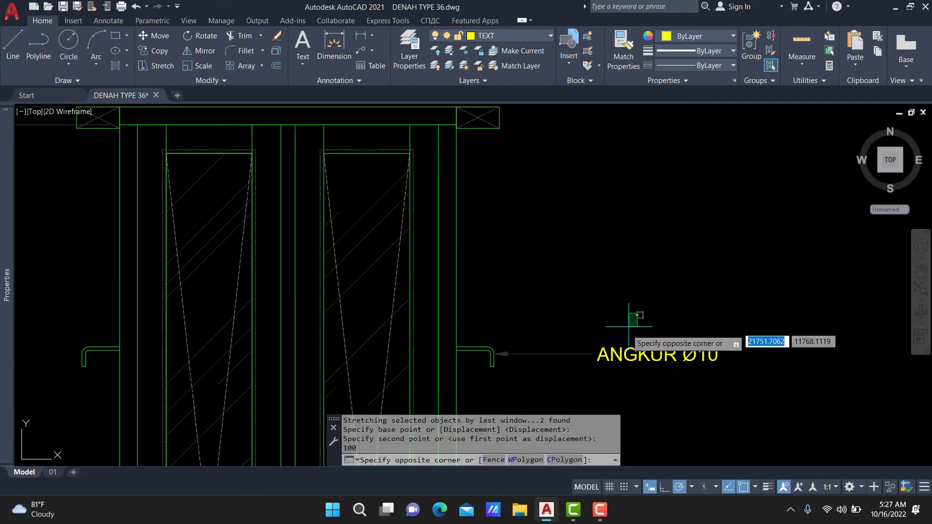
click(541, 388)
text(co)
scroll(558, 347, down, 3)
key(Return)
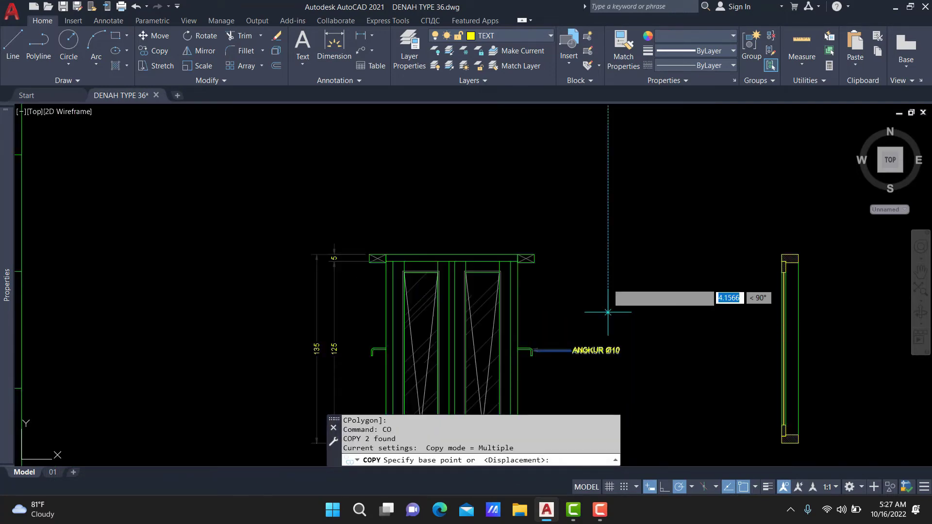
click(607, 312)
text(AR)
key(Return)
text(3)
key(Return)
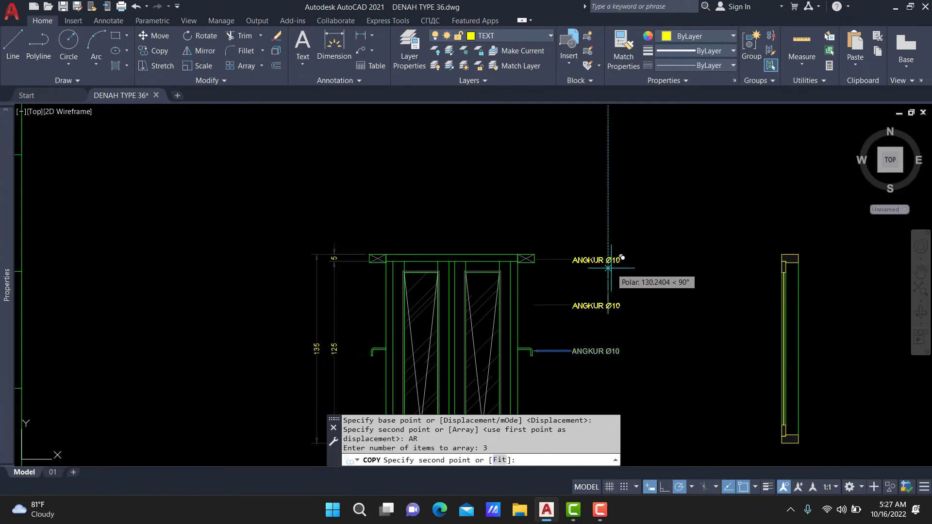
click(609, 265)
key(Escape)
Drag the middle leader's arrow grip onto the window frame.
click(535, 304)
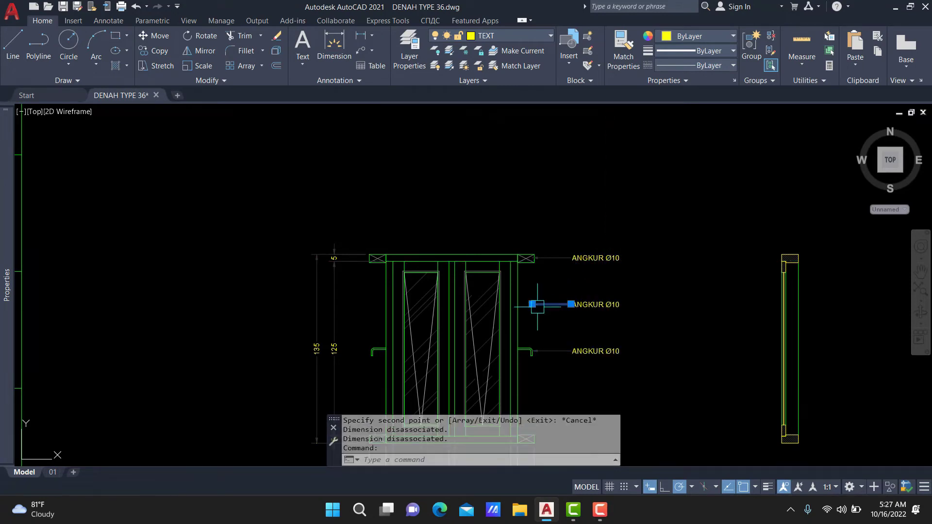
scroll(536, 304, up, 2)
click(529, 303)
key(Escape)
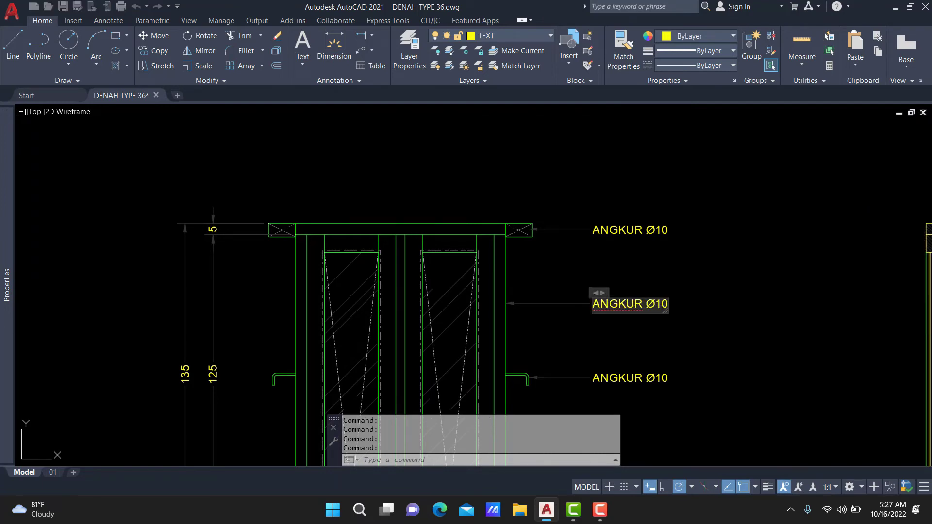
Retype the middle label as 'KUSEN JENDELA / KAYU 6x12' on two lines.
double_click(594, 302)
text(KUSEN JENDELA)
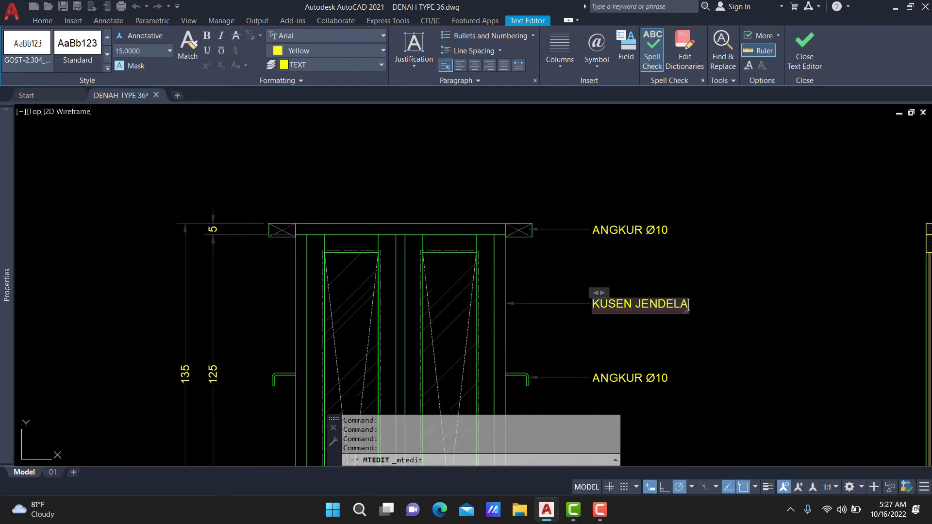
key(Return)
text(KAYU 6x12)
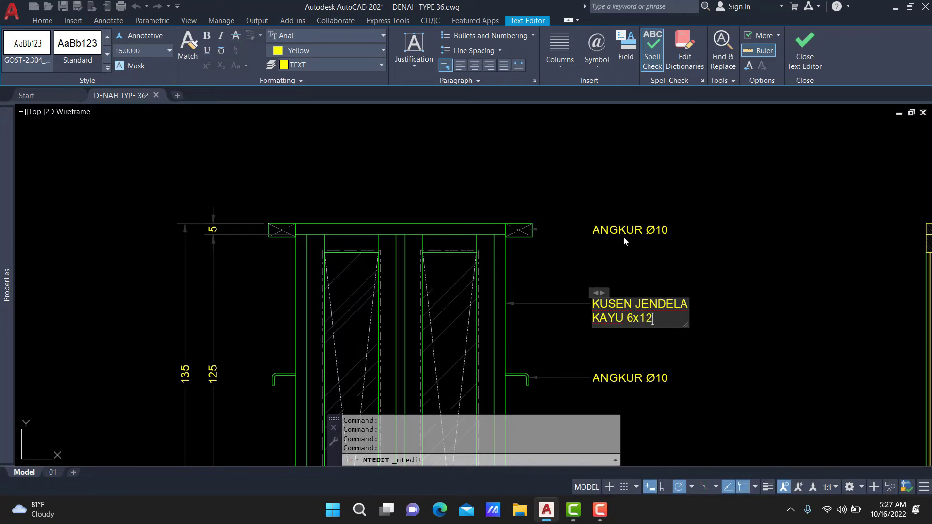
click(623, 237)
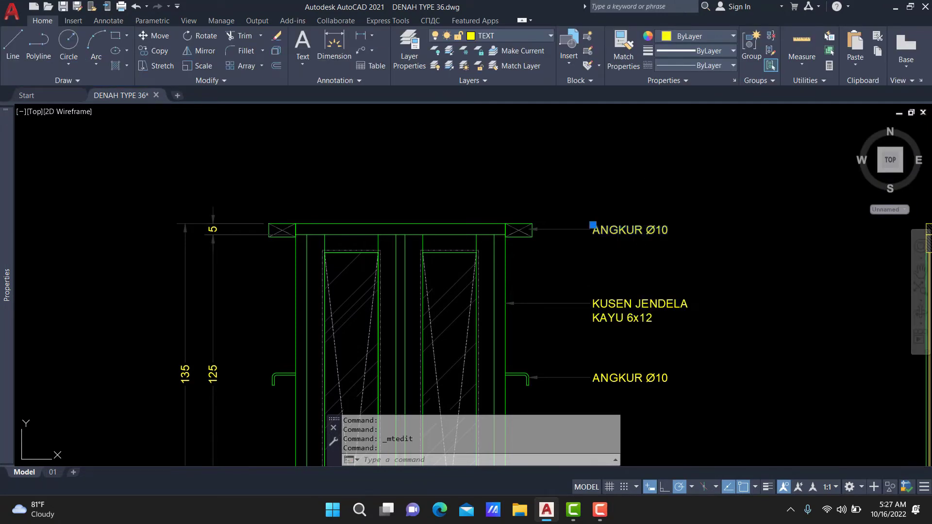
Retype the top label as 'KUPINGAN KUSEN / JENDELA KAYU' on two lines.
double_click(627, 230)
text(KUPINGA)
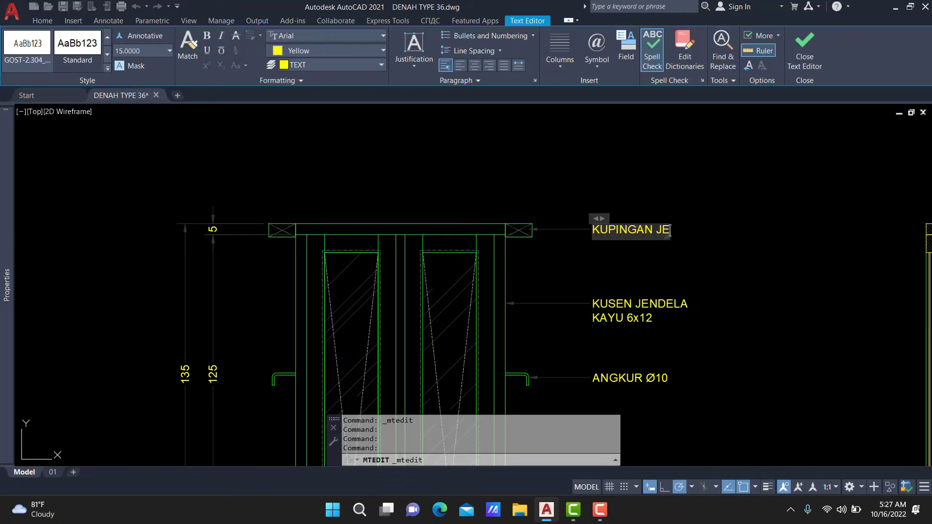
text(N)
key(Return)
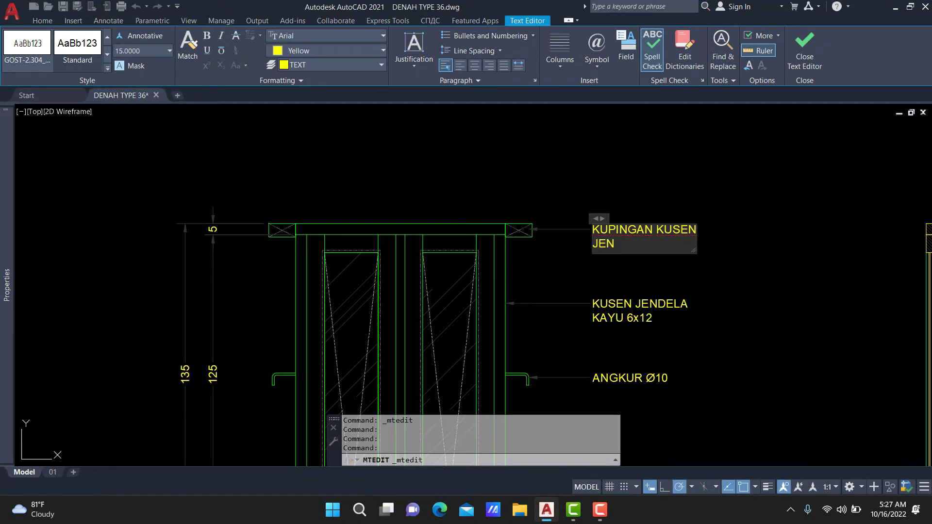
click(586, 315)
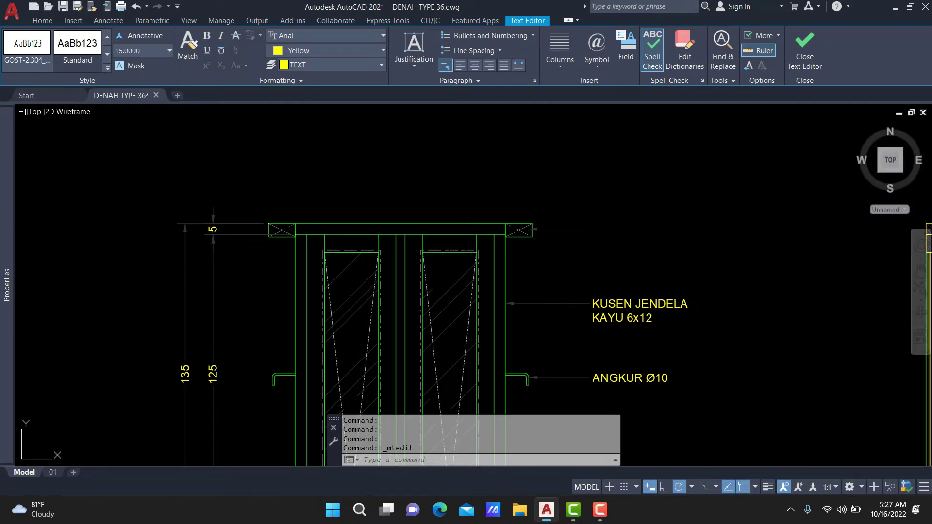
middle_drag(557, 313, 525, 181)
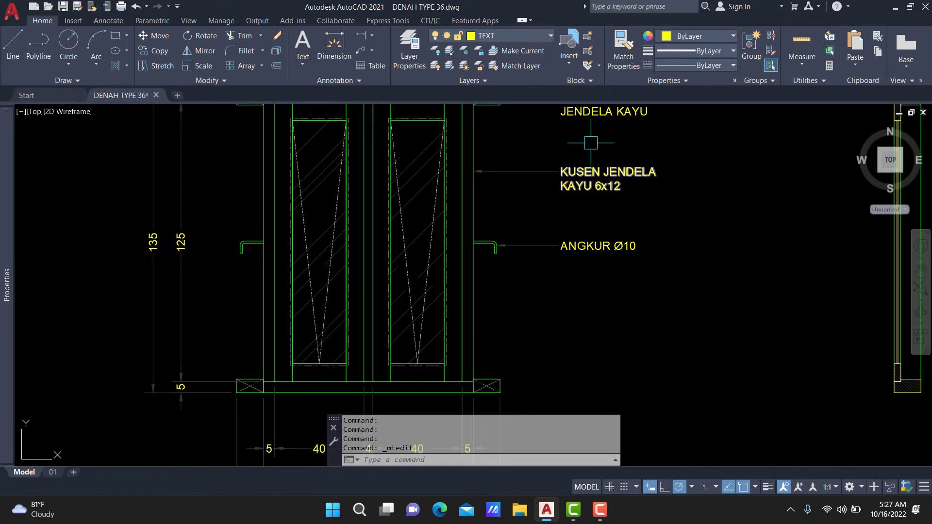
Mirror the KUSEN leader and label to below the lower anchor, keeping the original.
click(545, 141)
click(500, 209)
text(MI)
key(Return)
click(528, 245)
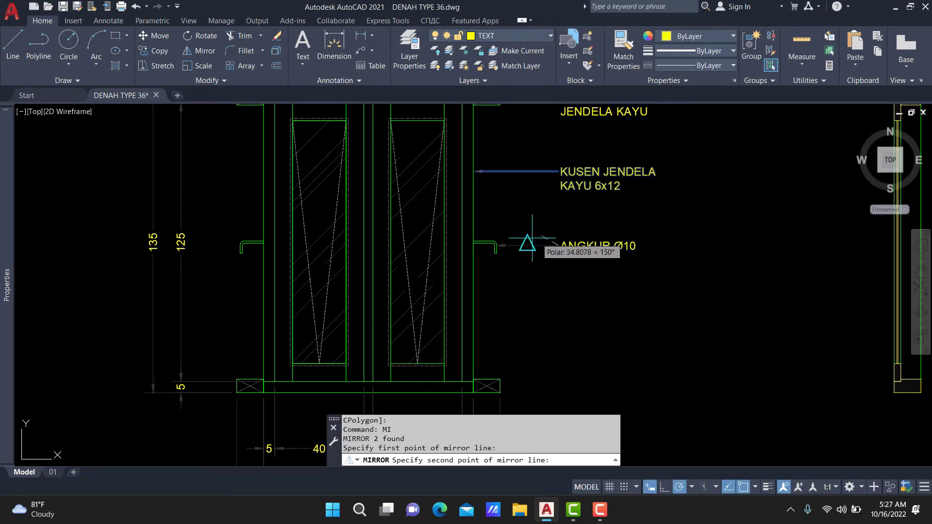
key(Return)
click(513, 315)
click(485, 330)
scroll(485, 326, up, 4)
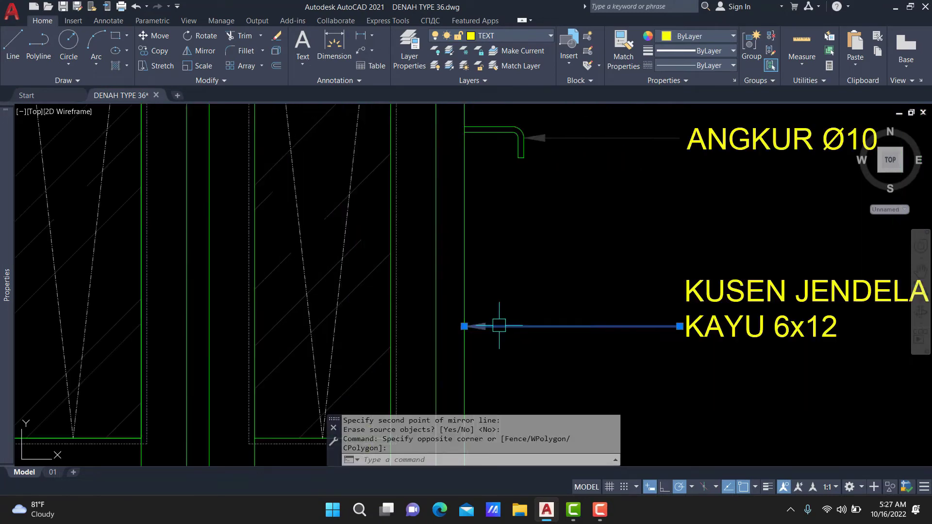
click(464, 326)
key(Escape)
scroll(388, 323, down, 4)
key(Escape)
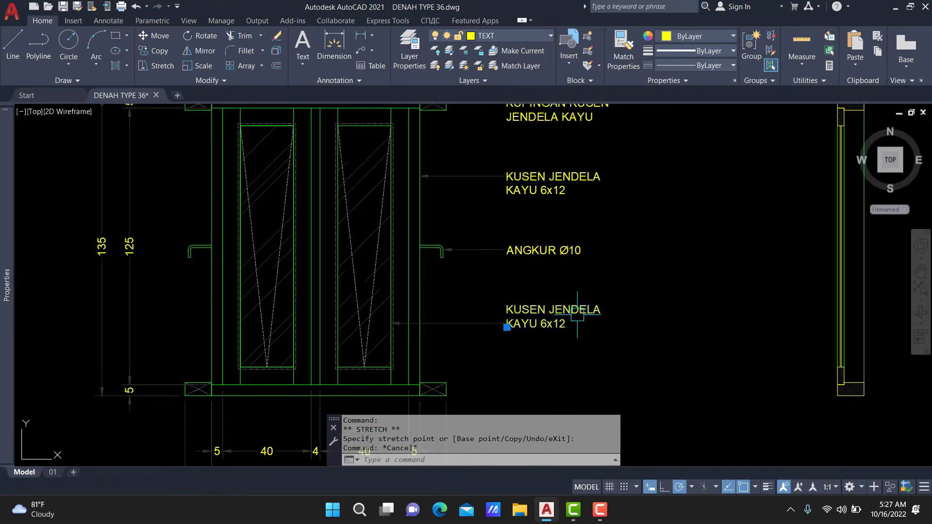
Try mirroring the lower label horizontally with the source deleted, then undo it.
scroll(525, 328, up, 3)
text(MI)
key(Return)
click(480, 320)
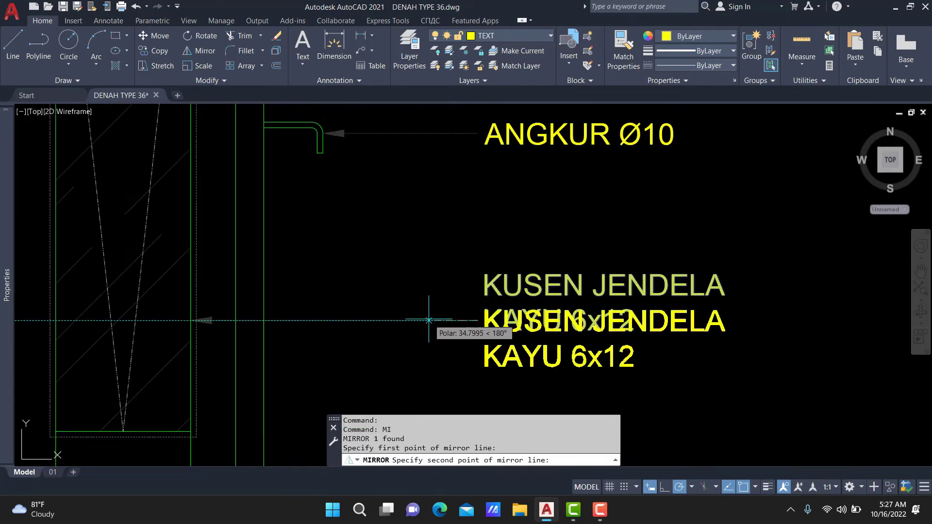
click(429, 321)
text(Y)
key(Return)
key(ctrl+z)
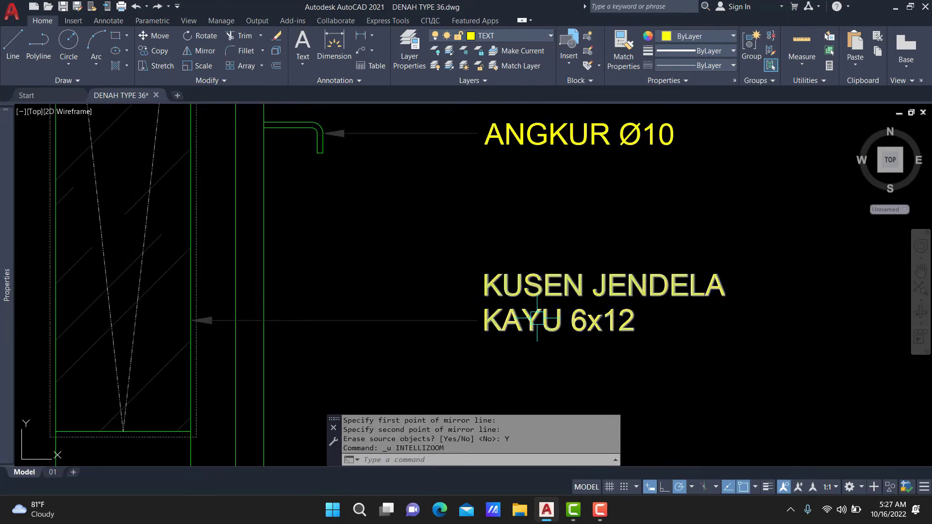
Copy the ANGKUR Ø10 text beside the new lower leader.
scroll(484, 325, down, 3)
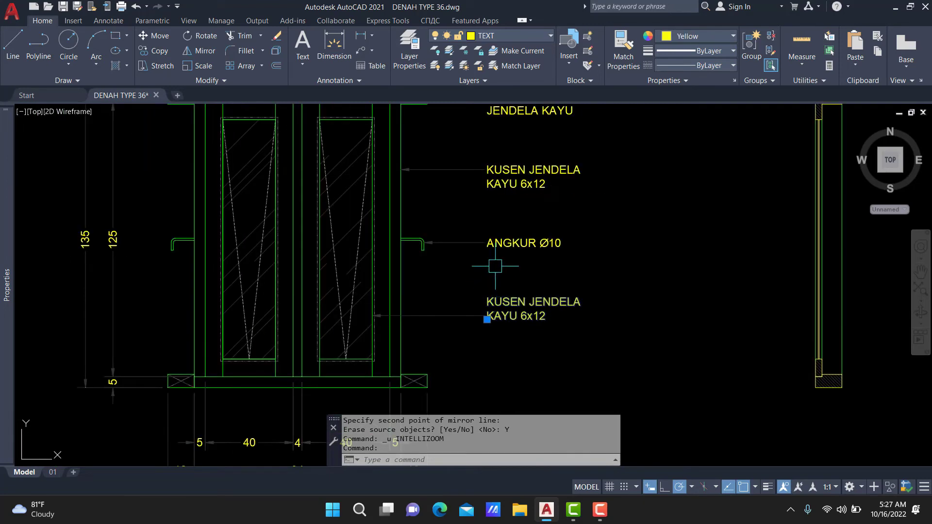
click(487, 242)
scroll(480, 243, up, 3)
text(CO)
key(Return)
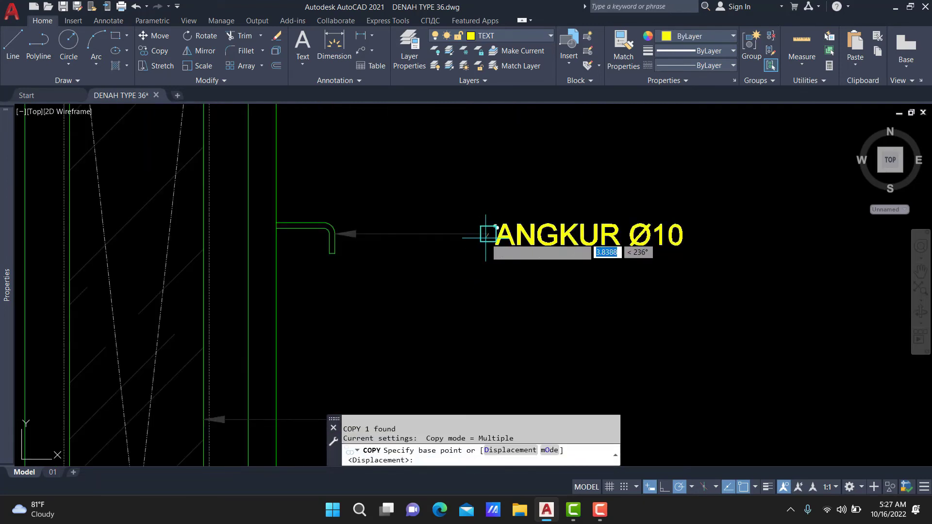
click(483, 243)
scroll(485, 258, up, 2)
scroll(499, 354, down, 4)
click(499, 350)
key(Escape)
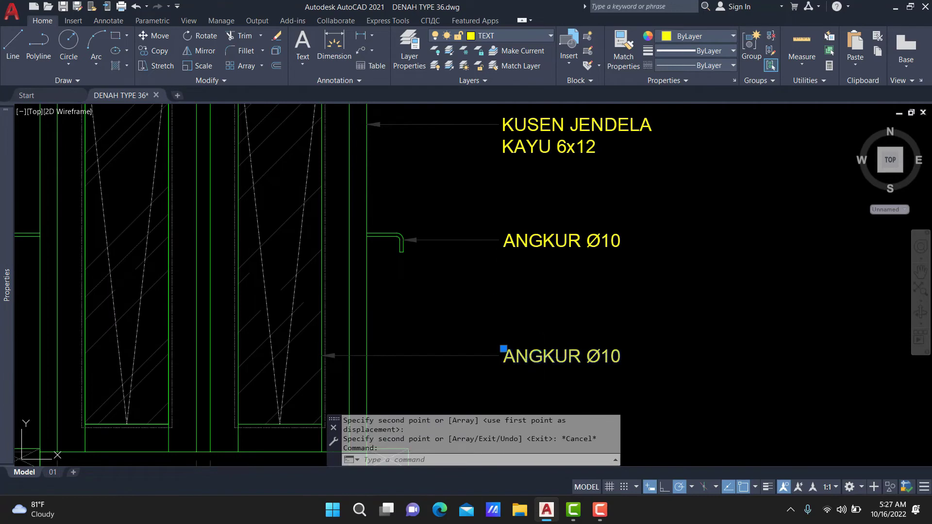
Retype the copied text as 'DAUN JENDELA / KAYU' on two lines.
double_click(515, 355)
text(DAUN JENDELA)
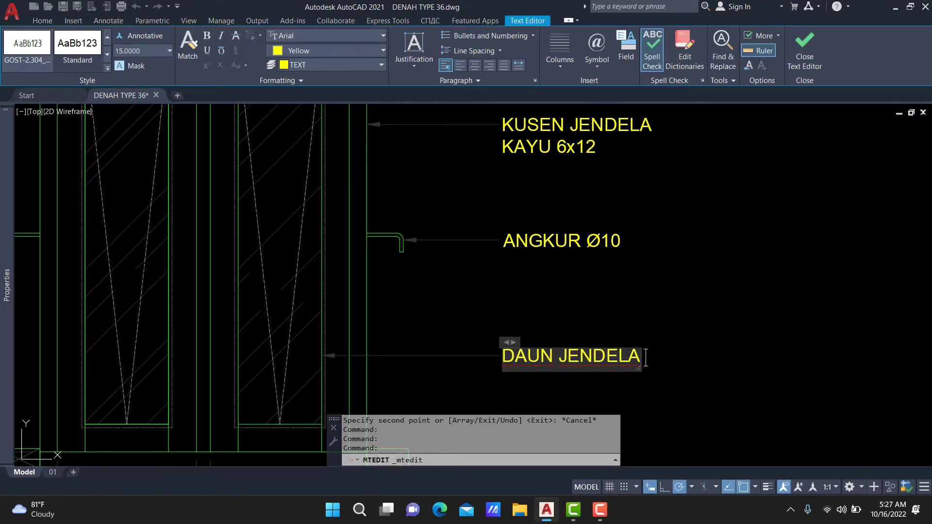
key(Return)
text(KAYU 3x8)
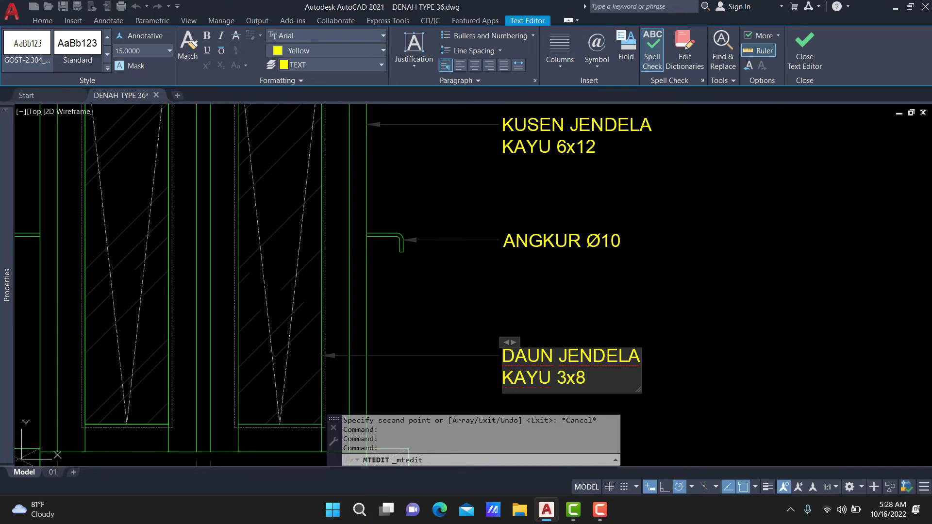
Extend the window leaf label with '+ KACA BIASA' and a third line '5MM'.
key(Return)
text(+)
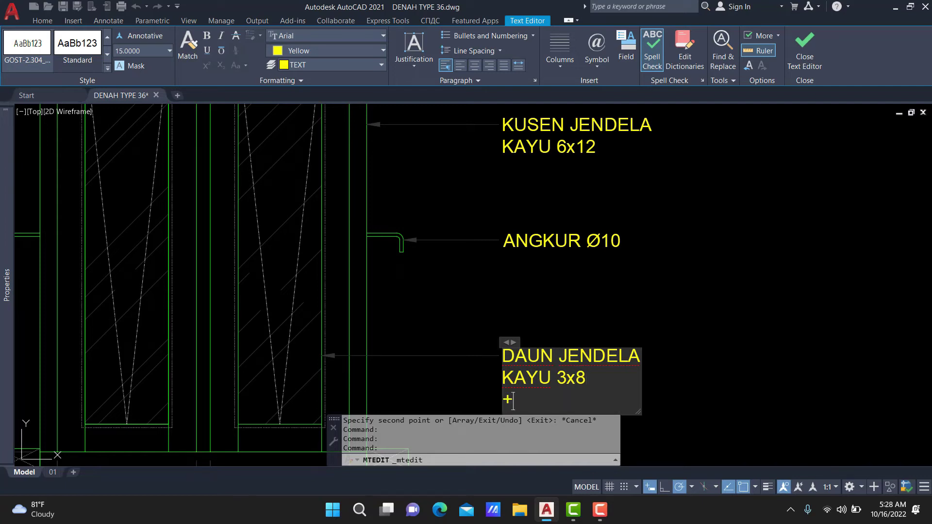
key(BackSpace)
key(BackSpace)
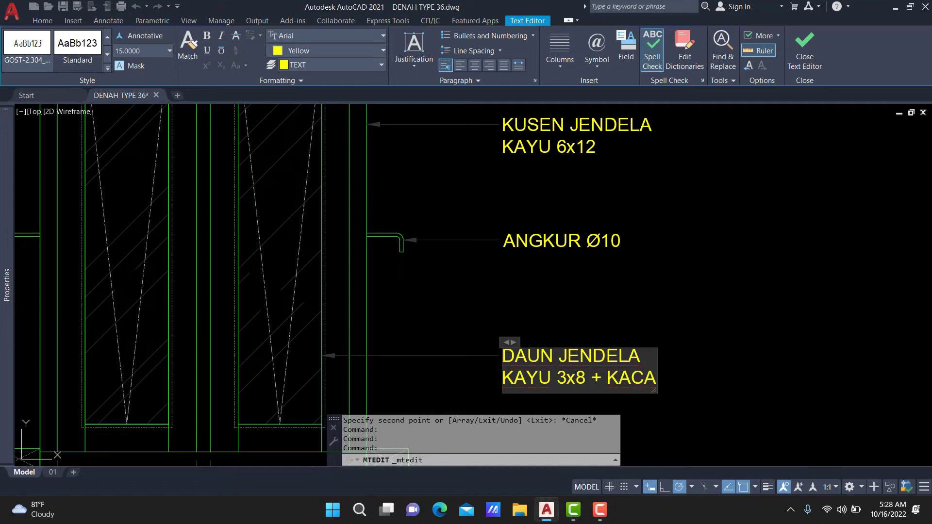
text(BIASA)
key(Return)
text(5MM)
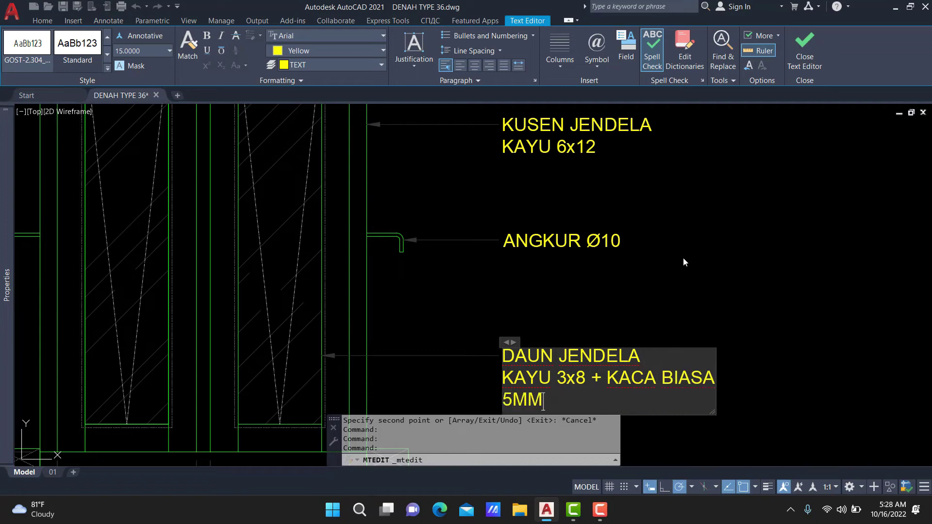
click(684, 262)
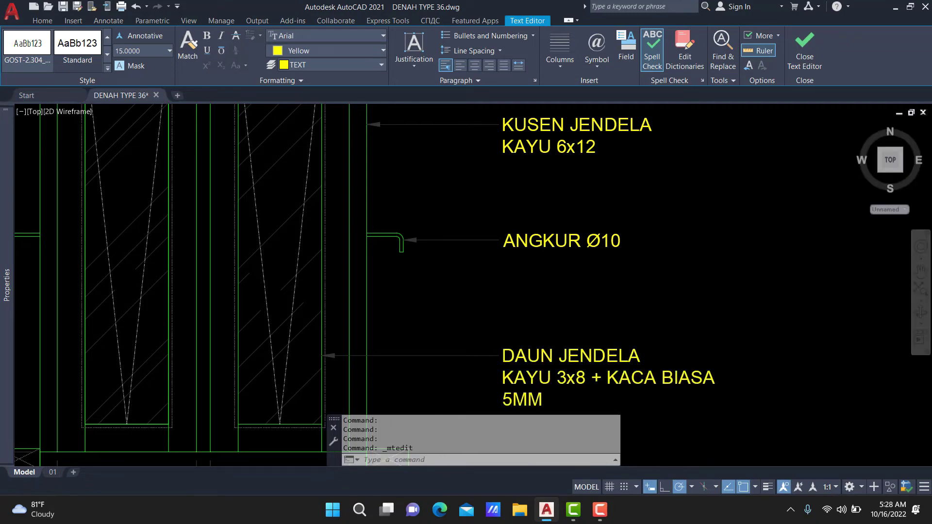
Regenerate the drawing display with RE.
scroll(683, 262, down, 2)
text(RE)
key(Return)
Copy the elevation's bottom width dimensions below the casement top view.
scroll(529, 279, down, 1)
text(RE)
key(Return)
scroll(544, 264, down, 3)
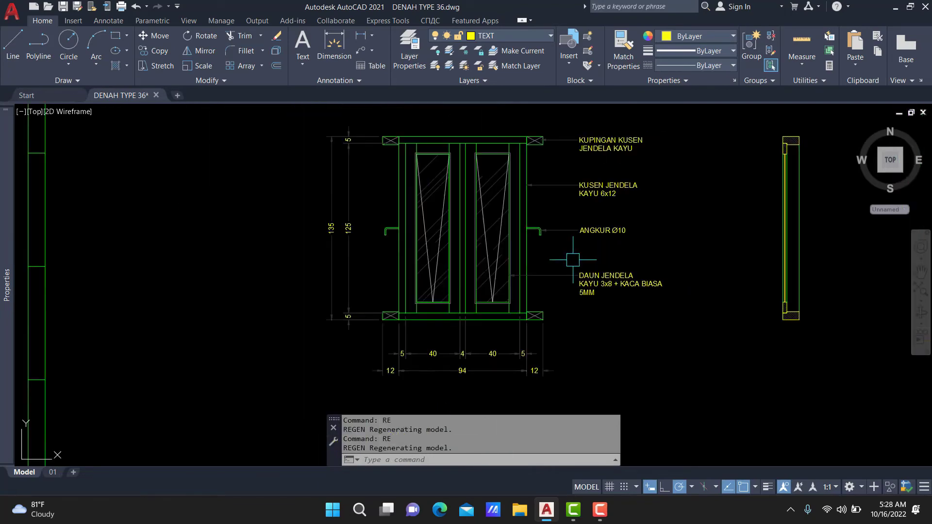
scroll(534, 291, down, 2)
scroll(504, 325, up, 1)
middle_drag(504, 326, 629, 308)
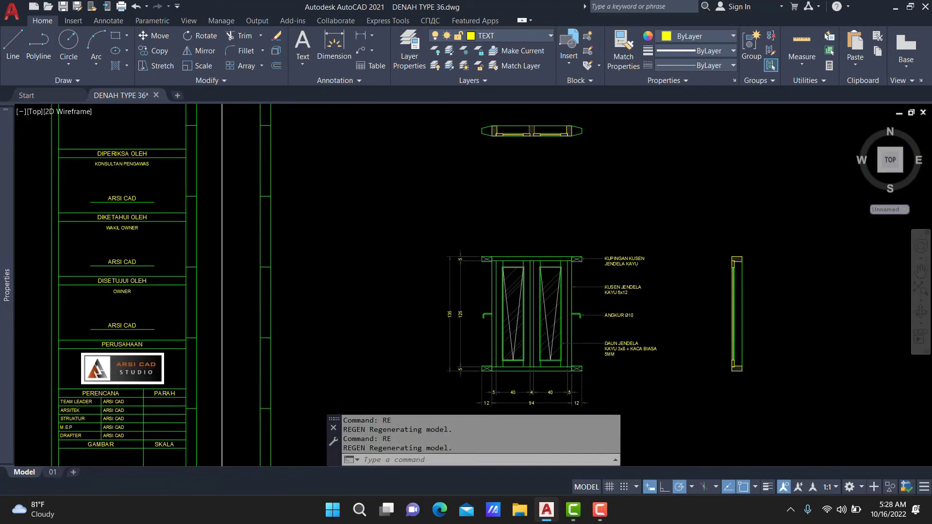
scroll(533, 340, up, 3)
click(455, 400)
scroll(454, 400, up, 2)
text(CO)
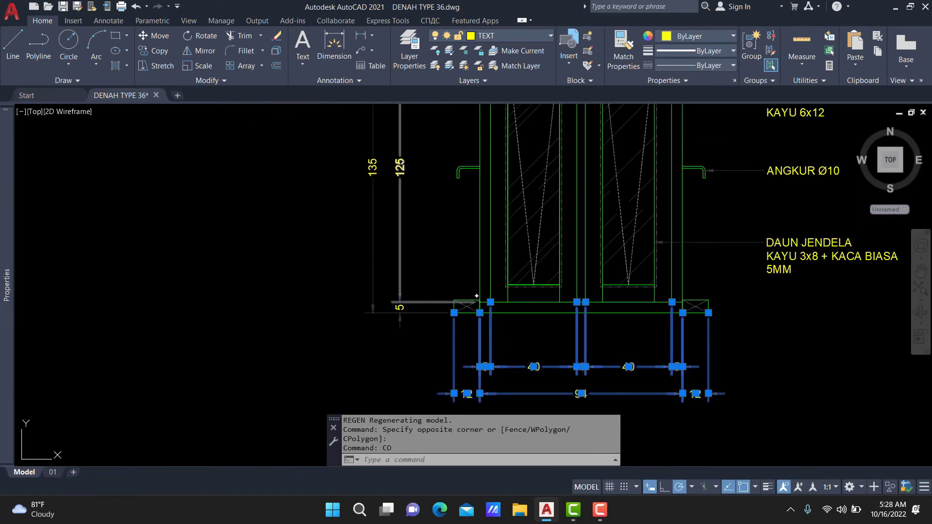
key(Return)
scroll(454, 340, up, 2)
click(447, 308)
scroll(447, 307, down, 2)
scroll(443, 252, down, 3)
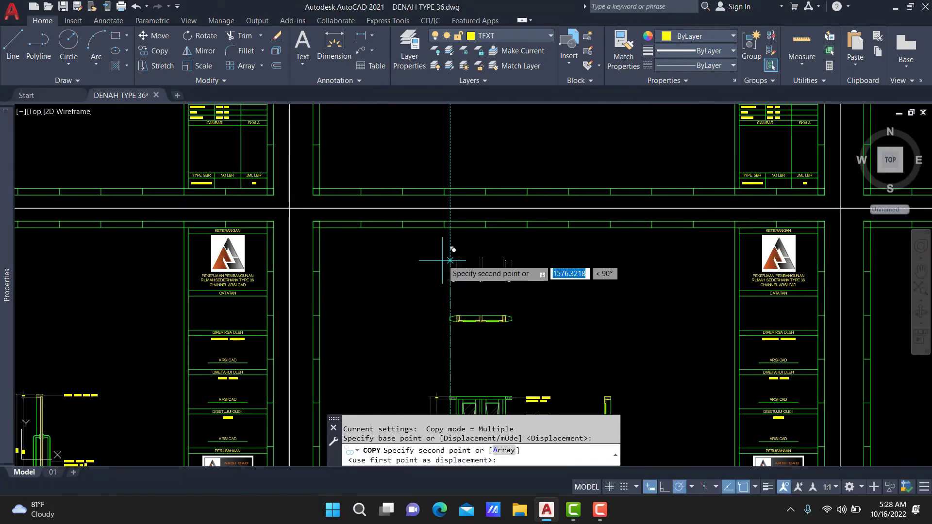
scroll(447, 389, up, 3)
scroll(453, 371, up, 2)
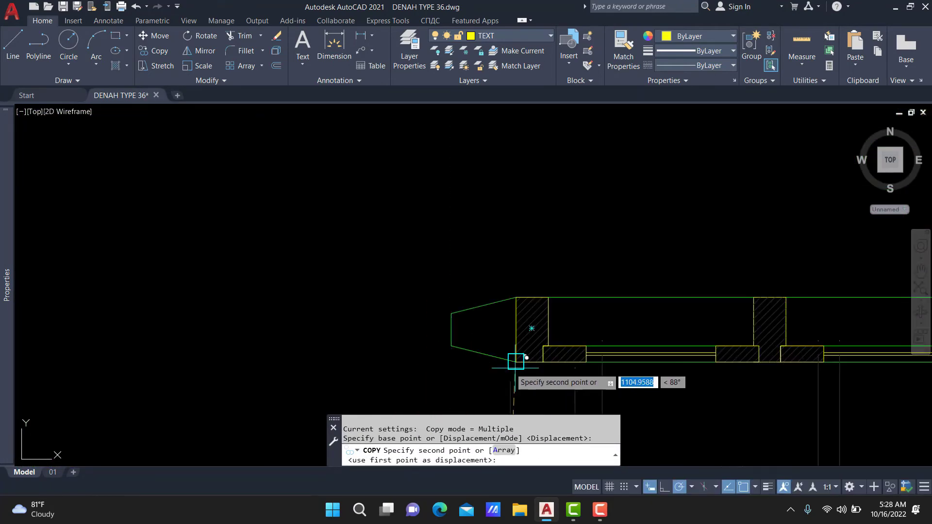
click(452, 362)
key(Escape)
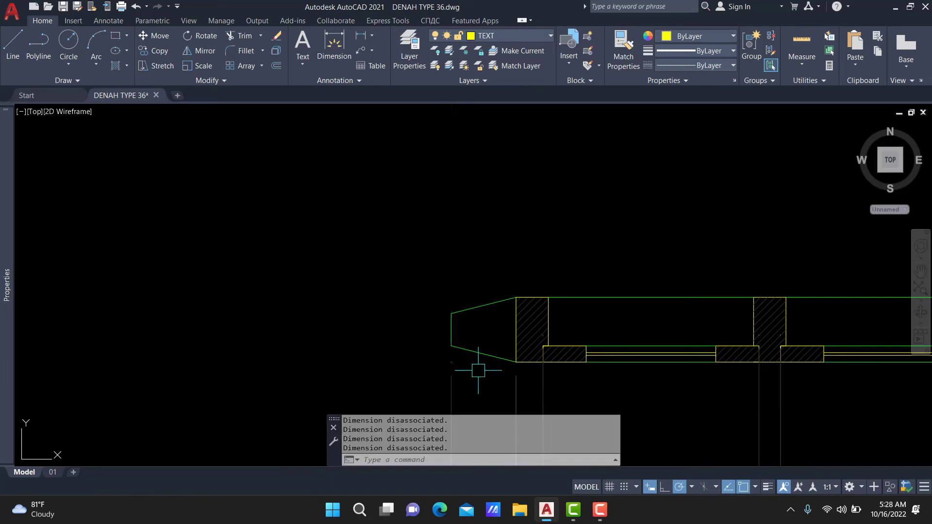
Grip-adjust the copied width dimensions to fit the casement top view.
click(447, 364)
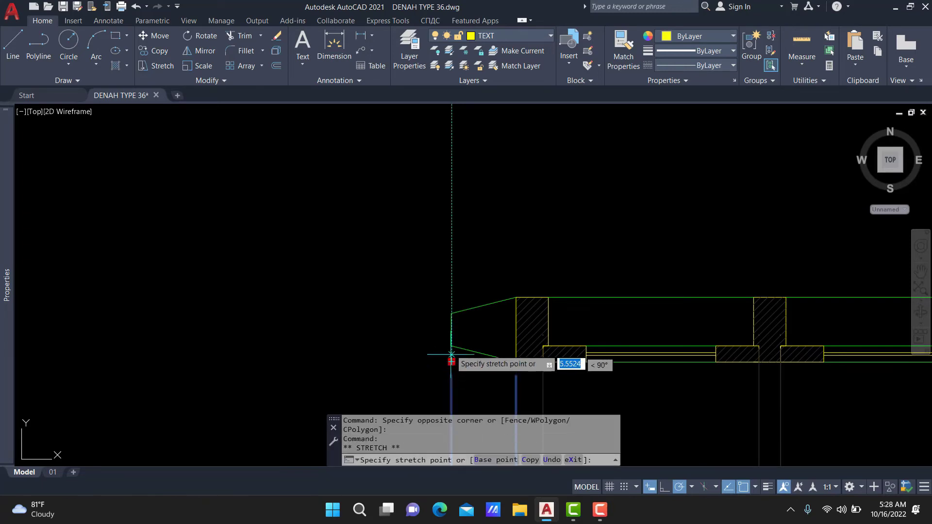
scroll(452, 361, down, 3)
scroll(724, 364, up, 1)
click(724, 365)
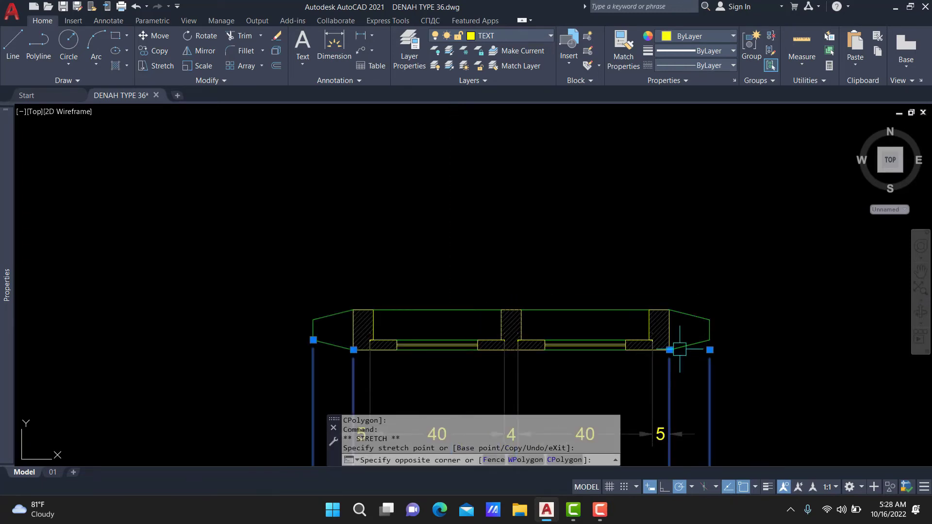
click(680, 348)
click(710, 350)
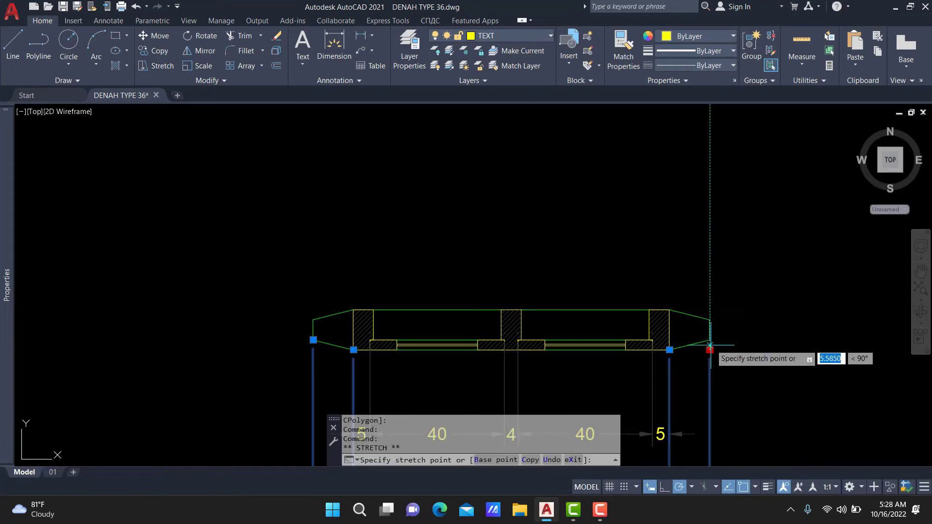
scroll(696, 293, down, 10)
scroll(663, 375, up, 5)
scroll(631, 388, up, 3)
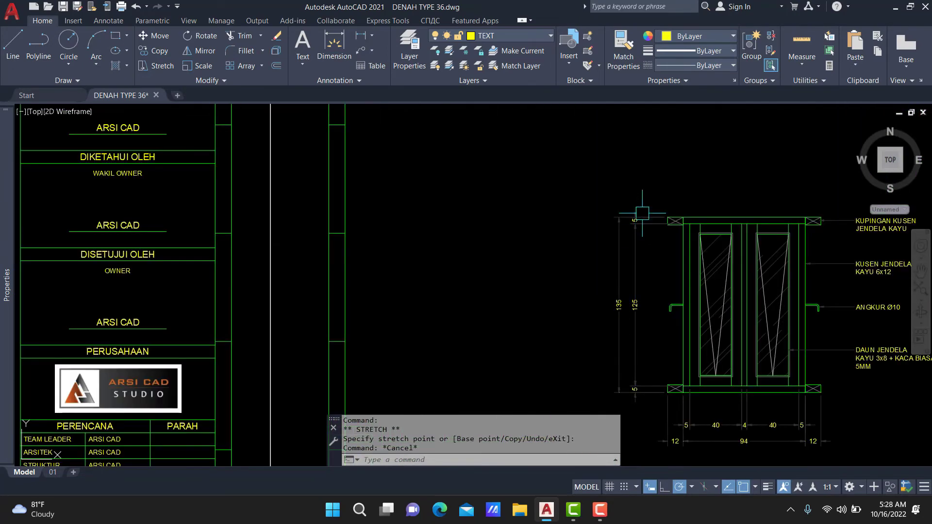
key(Escape)
Copy the elevation's 135, 125 and 5 height dimensions beside the side section.
click(609, 405)
click(674, 384)
text(co)
key(Return)
scroll(674, 398, up, 2)
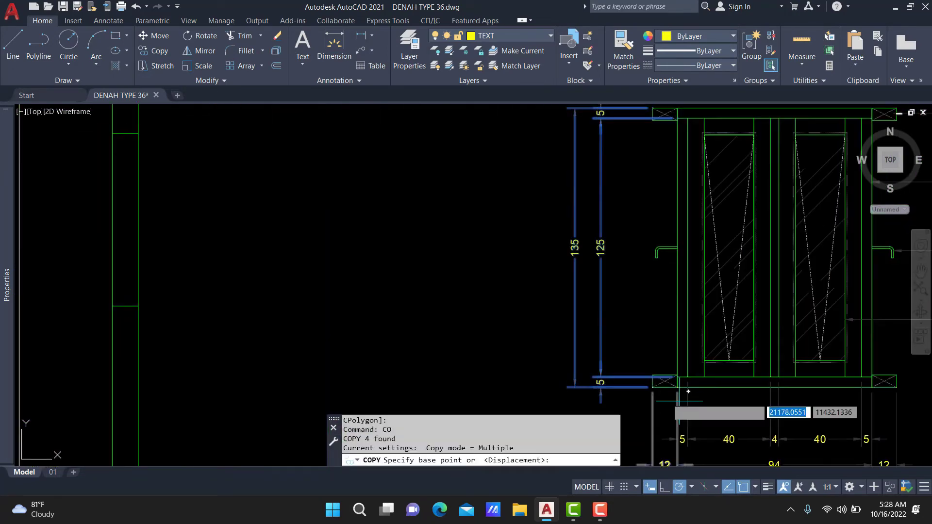
scroll(675, 398, up, 2)
click(651, 386)
scroll(651, 386, down, 4)
scroll(707, 354, up, 2)
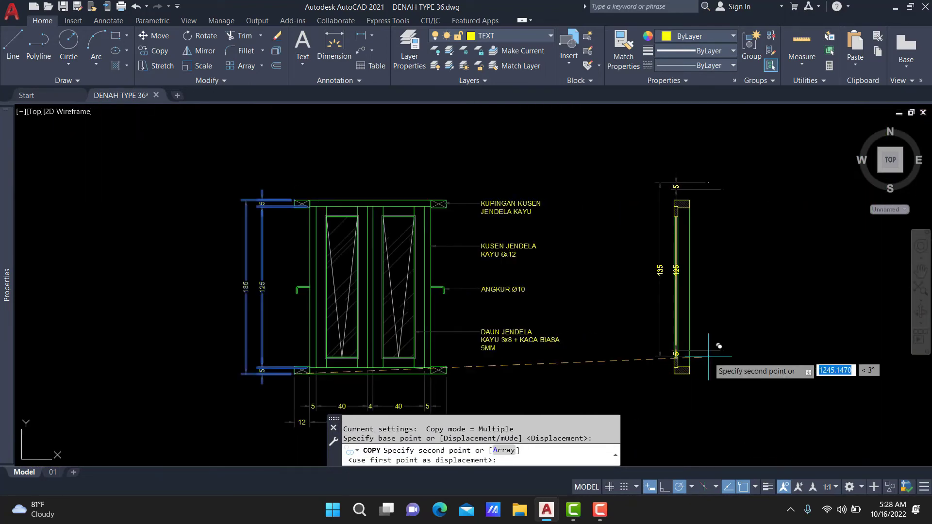
scroll(602, 386, up, 2)
scroll(646, 386, up, 2)
click(646, 386)
scroll(645, 383, down, 4)
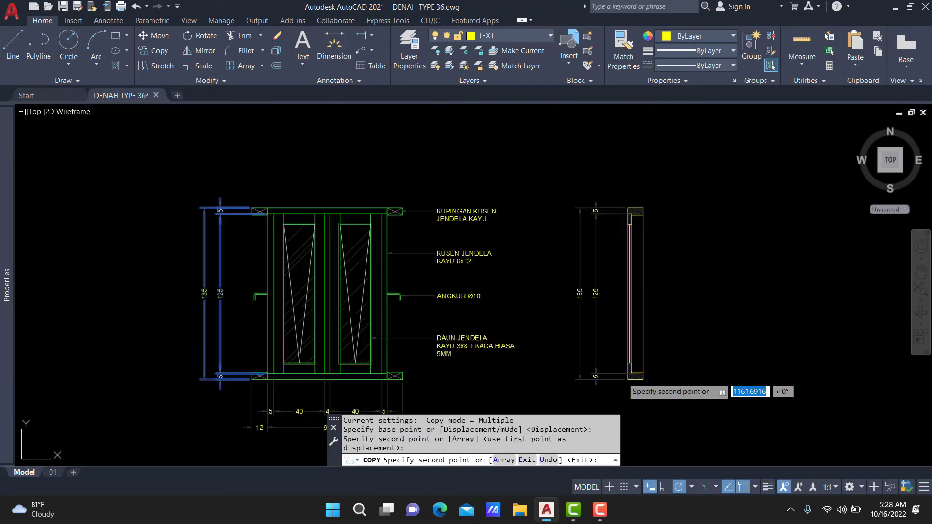
key(Escape)
scroll(541, 271, down, 2)
scroll(541, 271, up, 2)
Copy the elevation's labels and leaders beside the side section.
scroll(631, 291, up, 2)
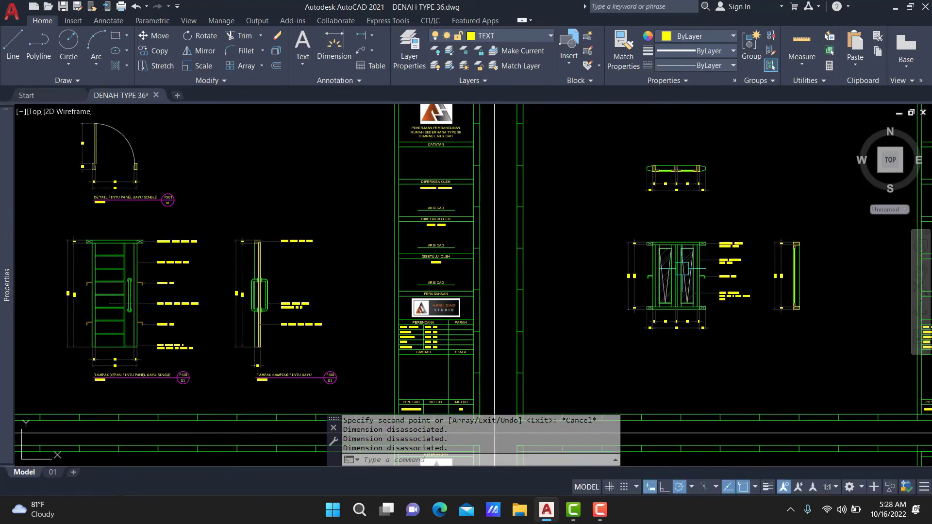
scroll(738, 197, up, 2)
click(737, 194)
click(700, 335)
scroll(670, 204, up, 2)
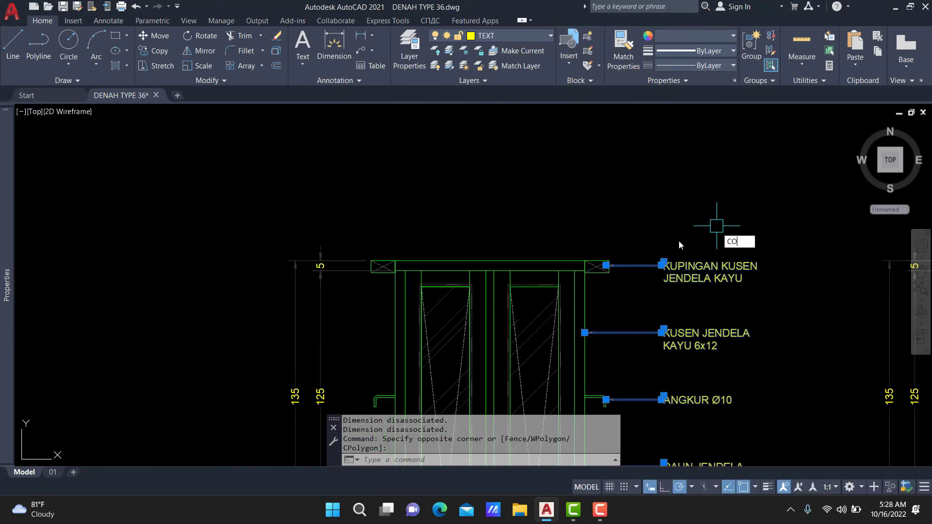
text(co)
key(Return)
scroll(611, 257, up, 1)
click(602, 263)
scroll(597, 253, down, 3)
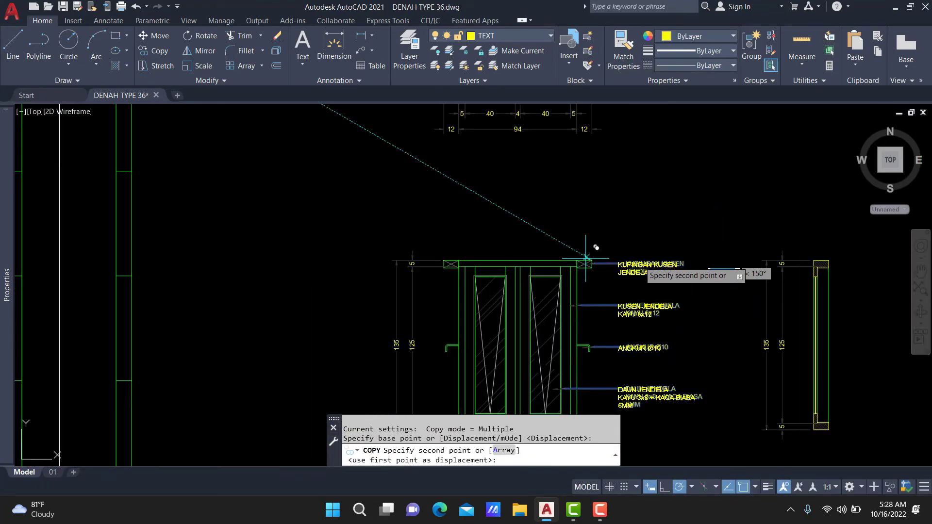
scroll(822, 264, up, 1)
click(762, 263)
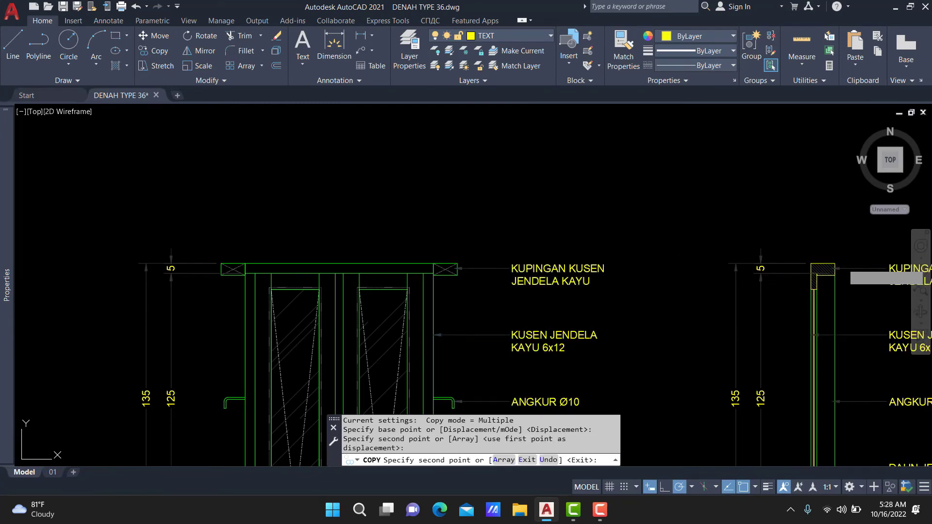
scroll(676, 264, up, 2)
key(Return)
scroll(664, 279, up, 3)
Try adjusting the copied KUSEN JENDELA leader end, then cancel.
click(517, 294)
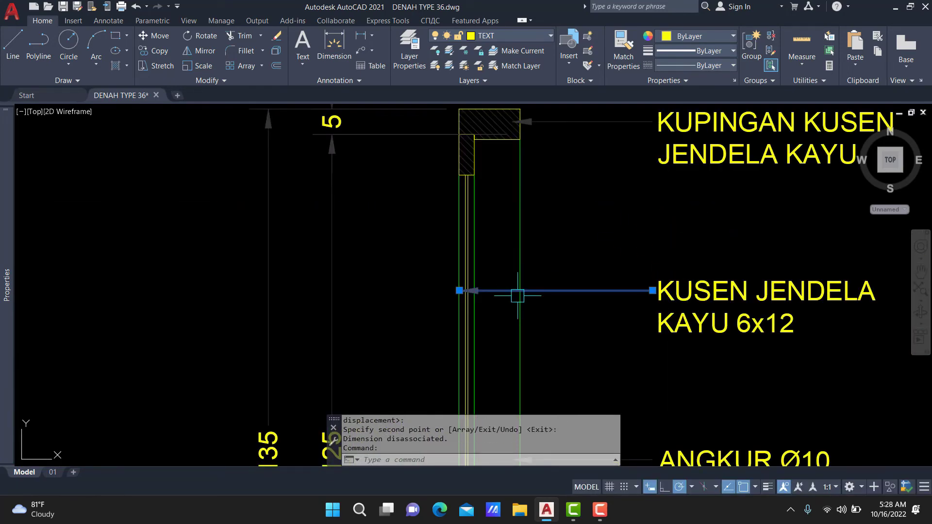
click(459, 291)
key(Escape)
scroll(621, 245, down, 4)
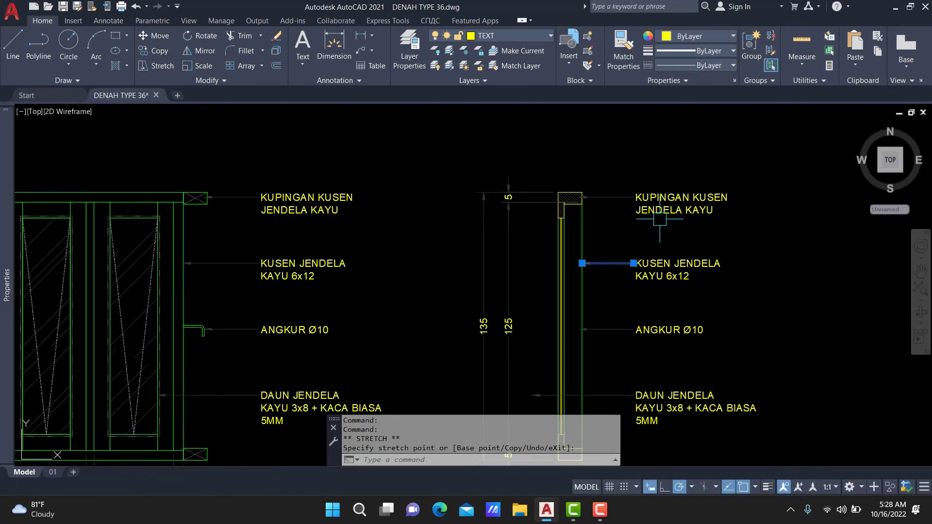
Erase the side section's extra KUPINGAN KUSEN label and its leader.
click(663, 218)
click(585, 143)
middle_drag(614, 341, 607, 248)
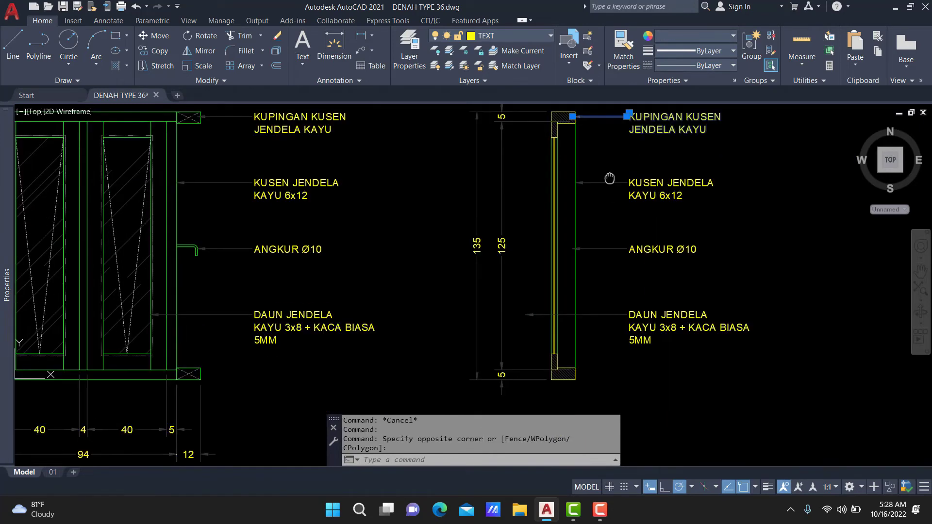
text(E)
key(Return)
Erase the ANGKUR Ø10 callout and leader, undoing an erase that caught frame lines.
click(606, 248)
click(714, 245)
click(593, 262)
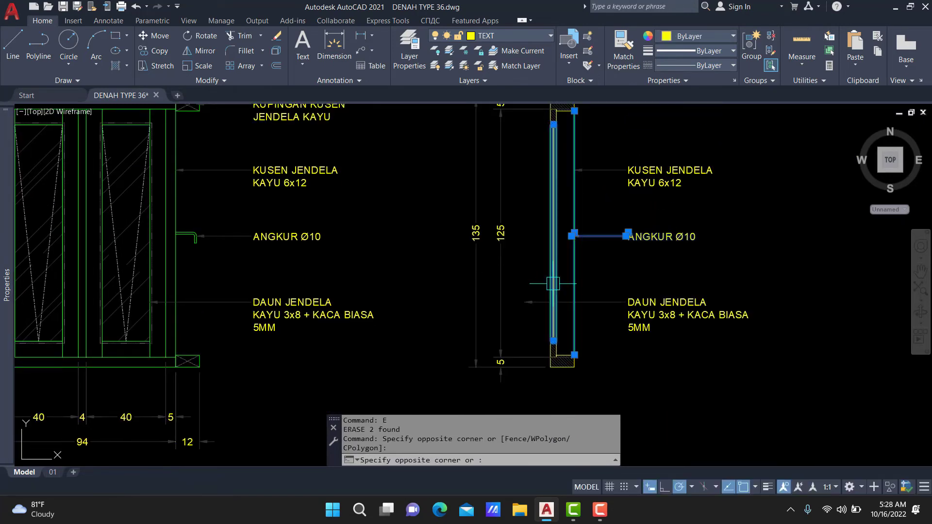
click(534, 316)
text(E)
key(Return)
key(ctrl+z)
click(660, 236)
click(597, 236)
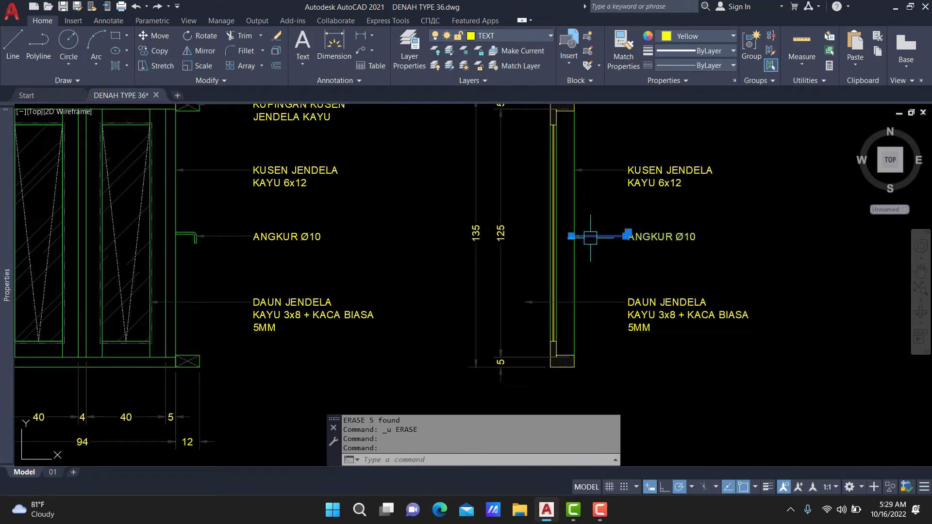
text(E)
key(Return)
Try moving a side-section leader endpoint, then cancel.
click(526, 302)
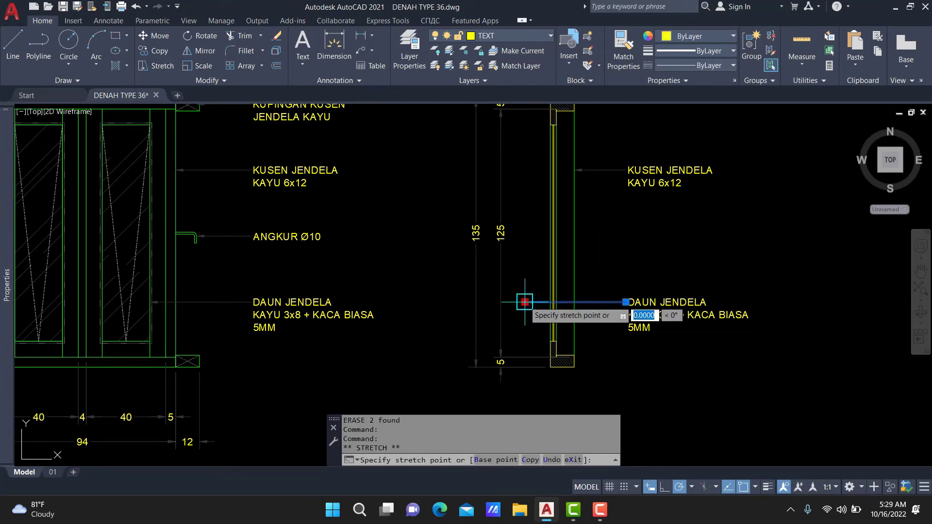
scroll(527, 304, up, 3)
scroll(681, 278, down, 6)
key(Escape)
scroll(681, 278, down, 4)
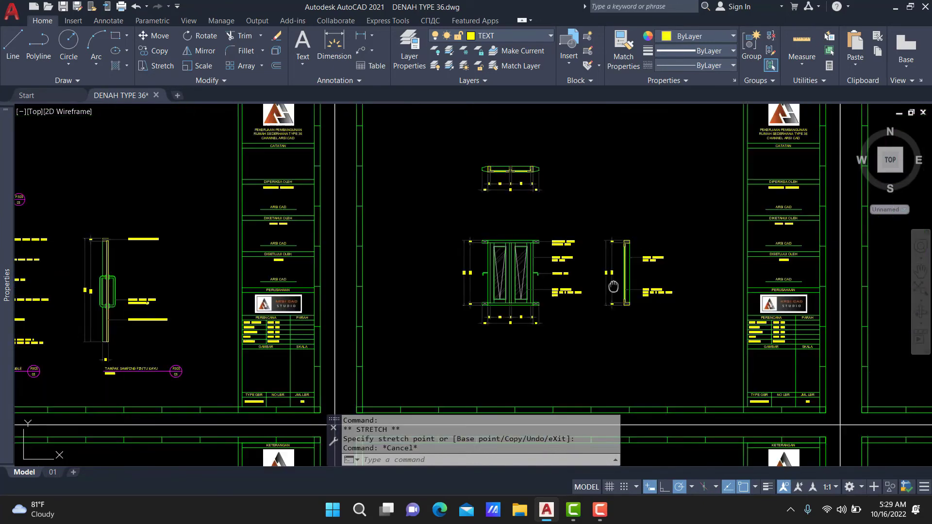
Copy the door elevation title with its PS01 tag below the window elevation.
text(RE)
key(Return)
scroll(219, 335, up, 4)
click(614, 374)
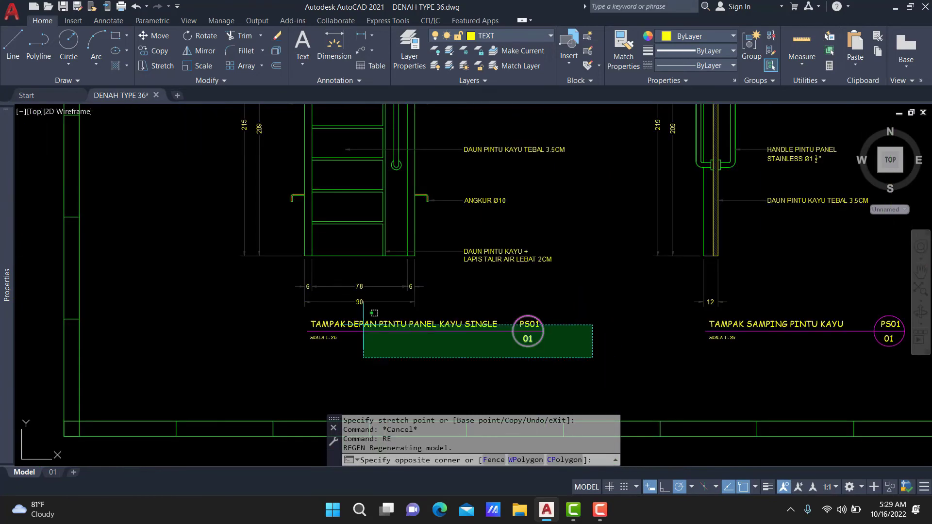
click(296, 298)
scroll(296, 300, up, 3)
text(C)
key(Return)
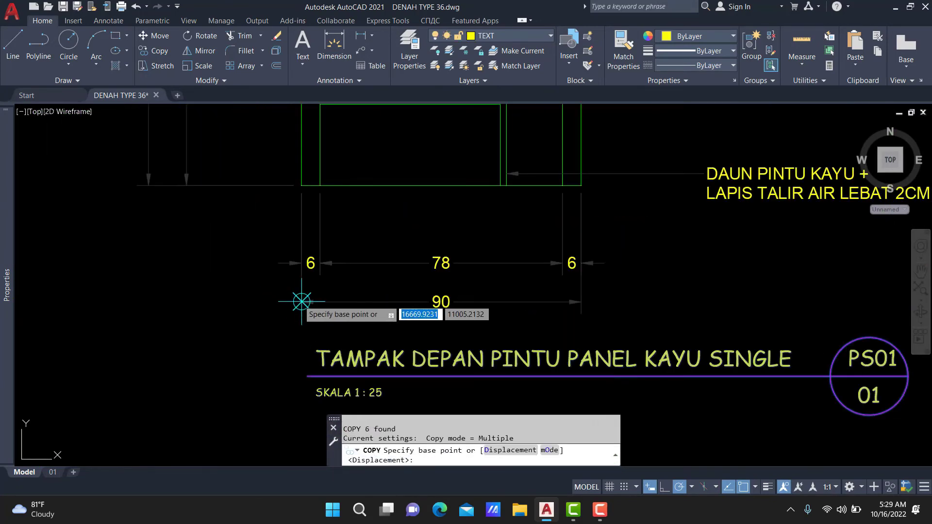
click(301, 301)
scroll(298, 302, down, 3)
scroll(299, 302, down, 4)
scroll(515, 300, up, 5)
scroll(568, 273, up, 4)
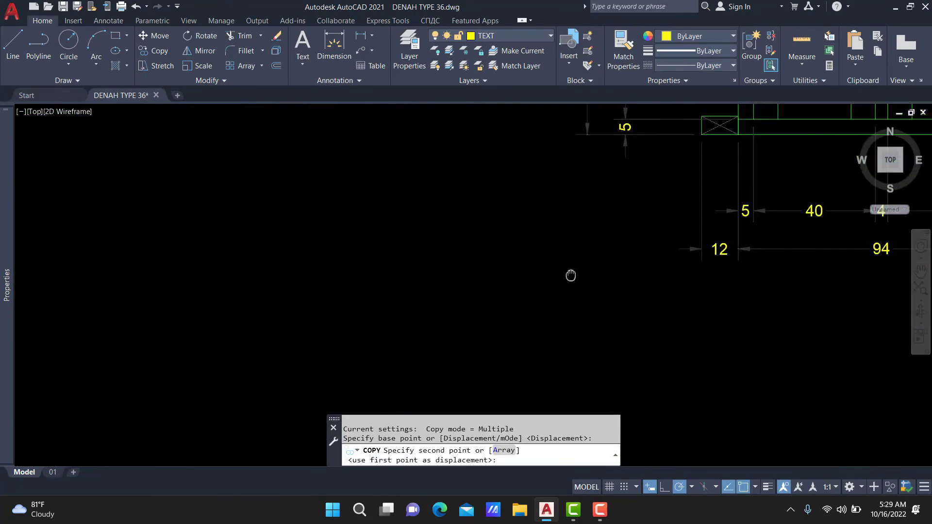
click(441, 265)
scroll(441, 265, down, 2)
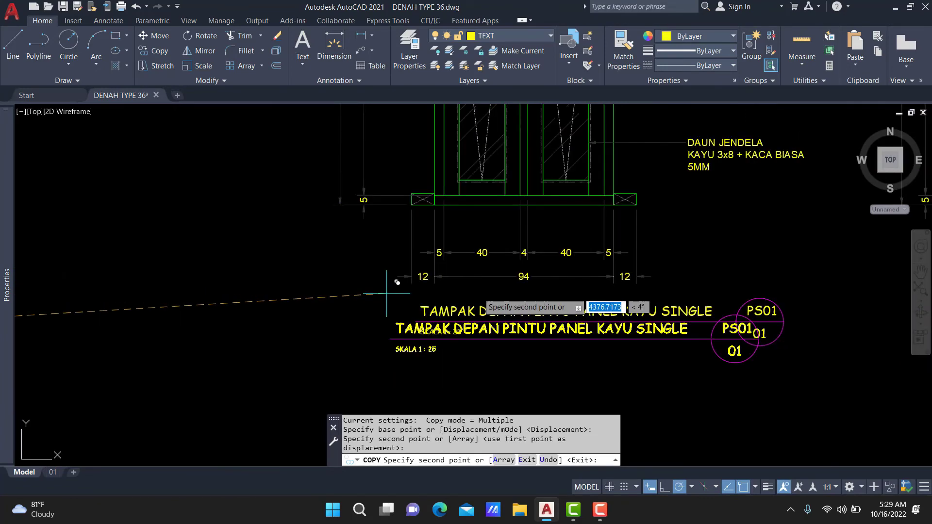
key(Return)
Reword the copied title to TAMPAK DEPAN KUSEN JENDELA.
click(495, 311)
key(Return)
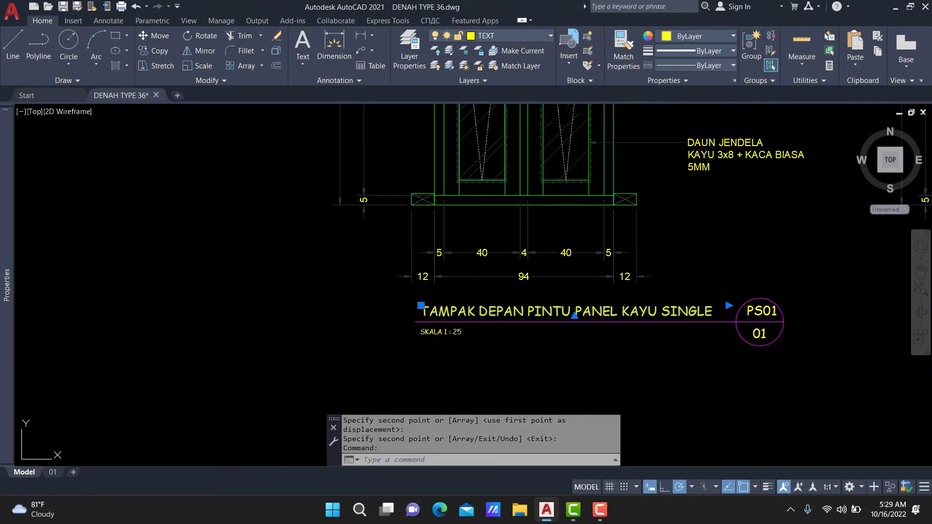
double_click(453, 311)
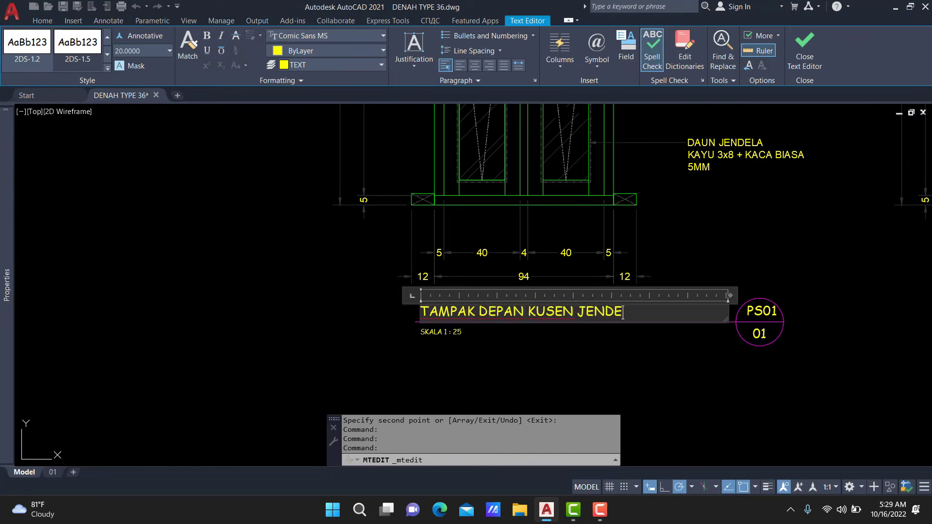
click(680, 199)
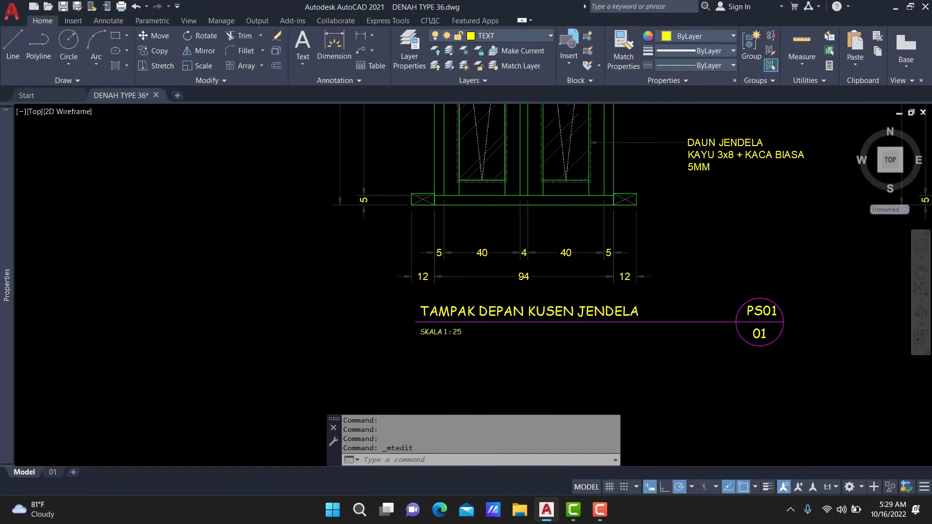
Stretch the tag bubble and title line 150 units toward the title.
scroll(253, 222, down, 2)
click(651, 305)
click(631, 317)
key(s)
key(space)
click(634, 322)
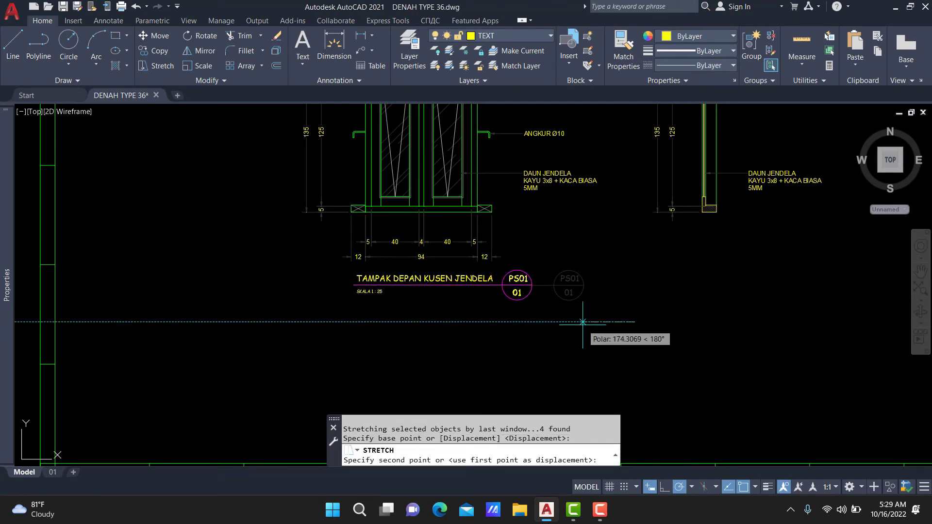
text(150)
key(Return)
Change the PS01 tag to JD01 and centre it in the bubble's upper half.
scroll(517, 286, up, 4)
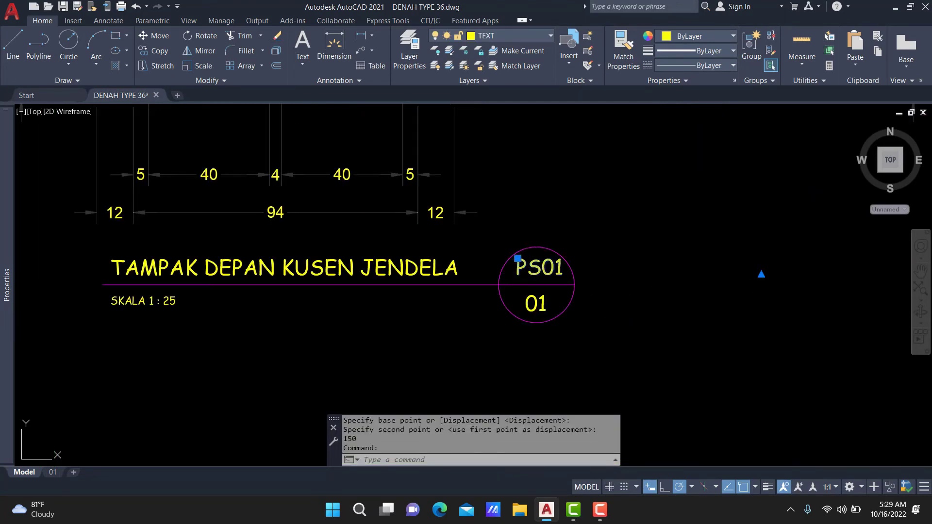
double_click(517, 258)
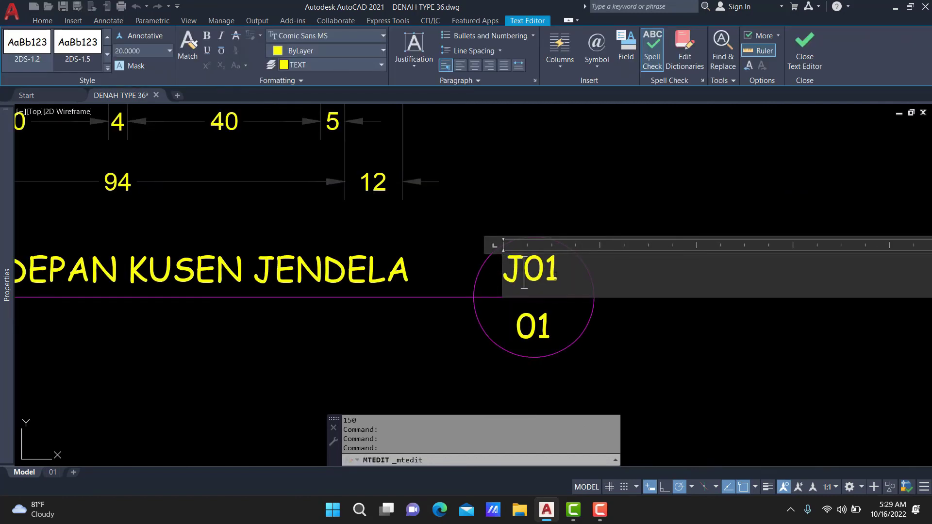
scroll(569, 300, down, 4)
click(640, 318)
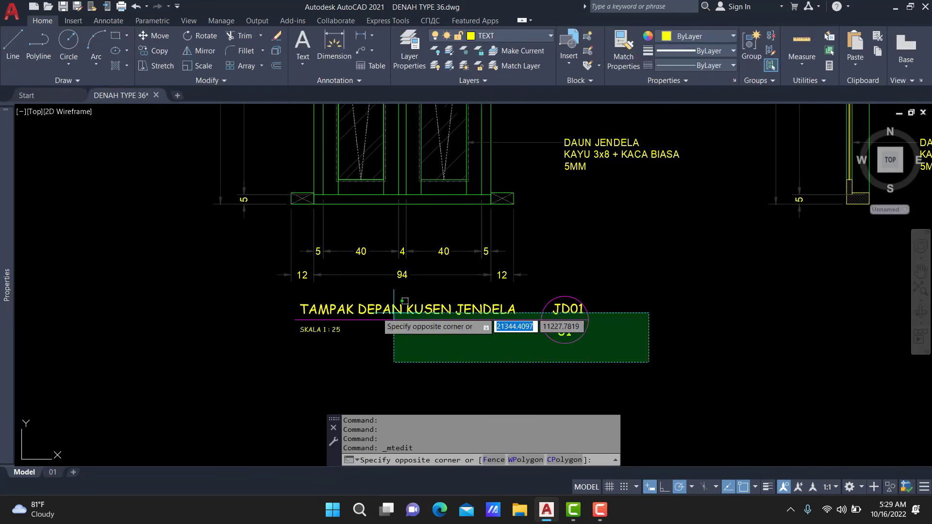
click(548, 304)
scroll(602, 312, up, 2)
text(m)
key(Return)
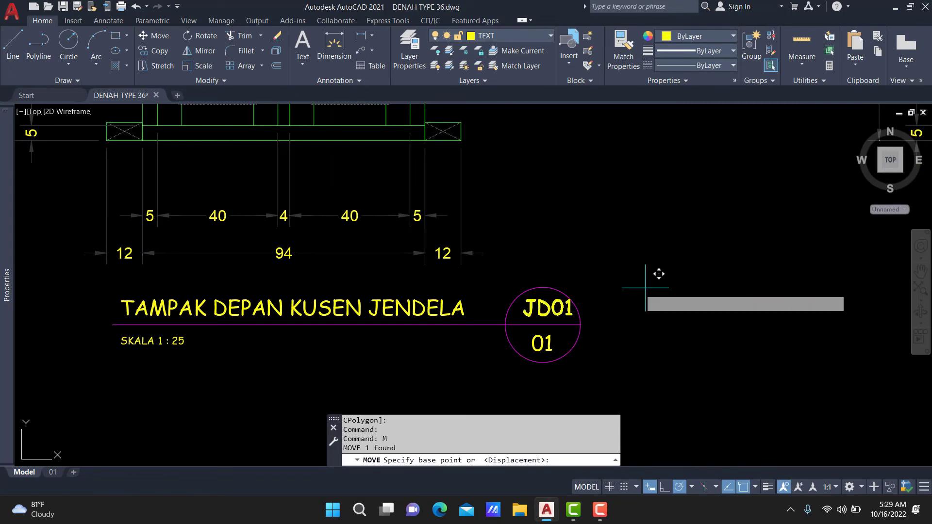
click(669, 288)
click(639, 288)
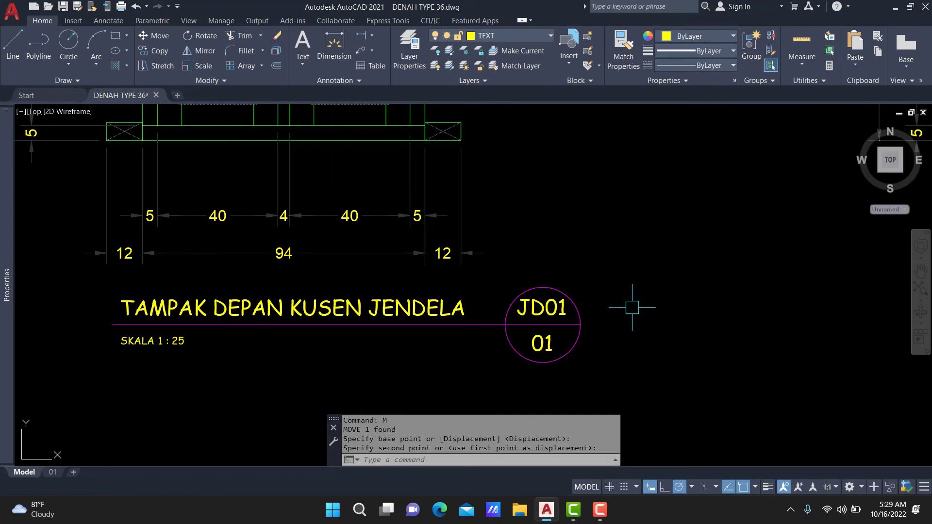
mouse_move(631, 309)
middle_down()
mouse_move(17, 323)
mouse_move(687, 323)
middle_up()
Copy the side elevation title and PS01 tag to below the window side section.
click(476, 362)
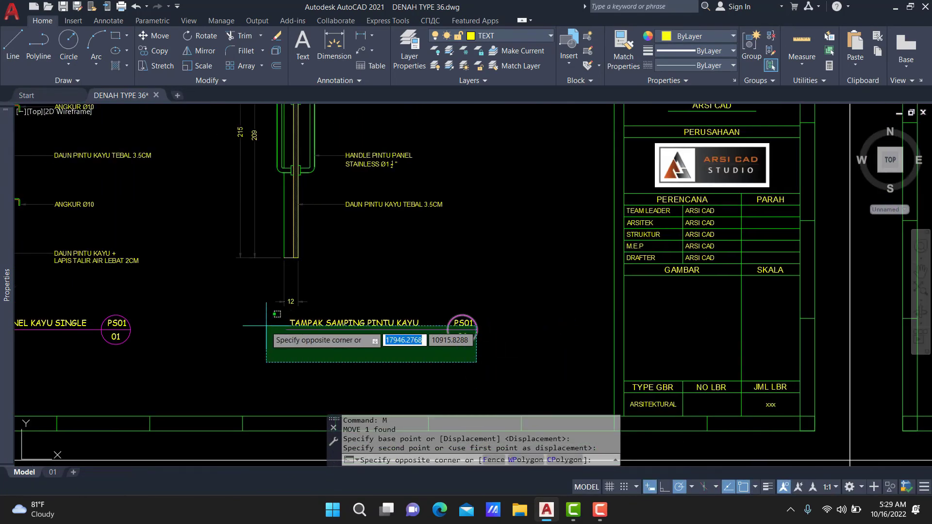
click(228, 297)
scroll(267, 294, up, 2)
text(co)
key(Return)
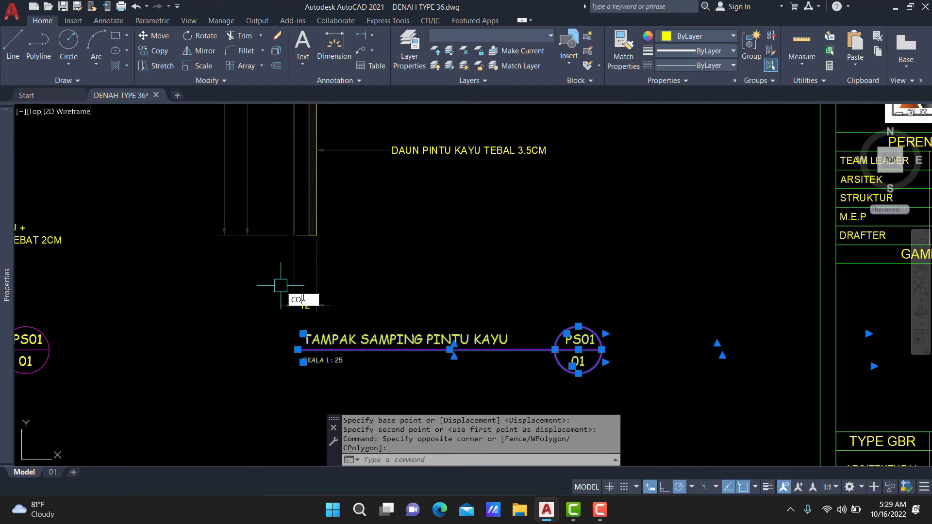
scroll(301, 308, up, 2)
click(293, 311)
scroll(272, 318, down, 2)
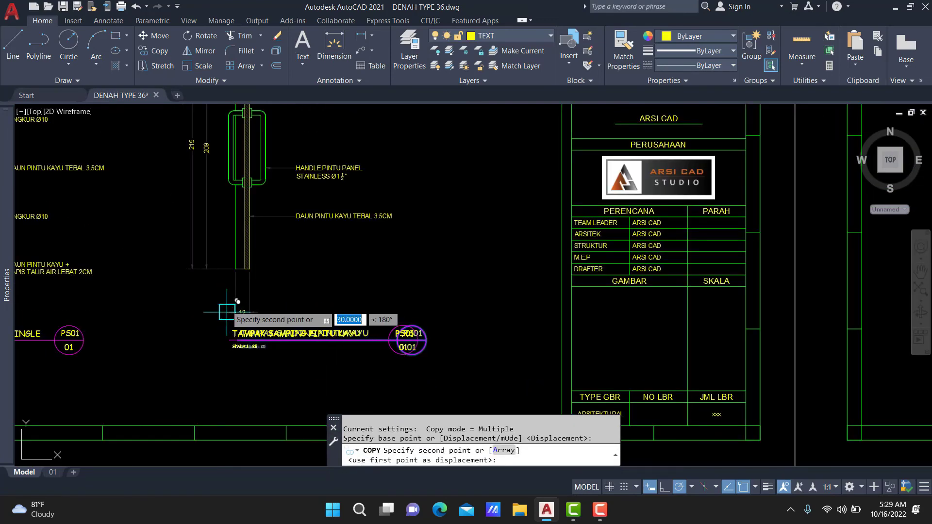
scroll(675, 320, down, 2)
scroll(651, 288, up, 2)
scroll(591, 260, up, 2)
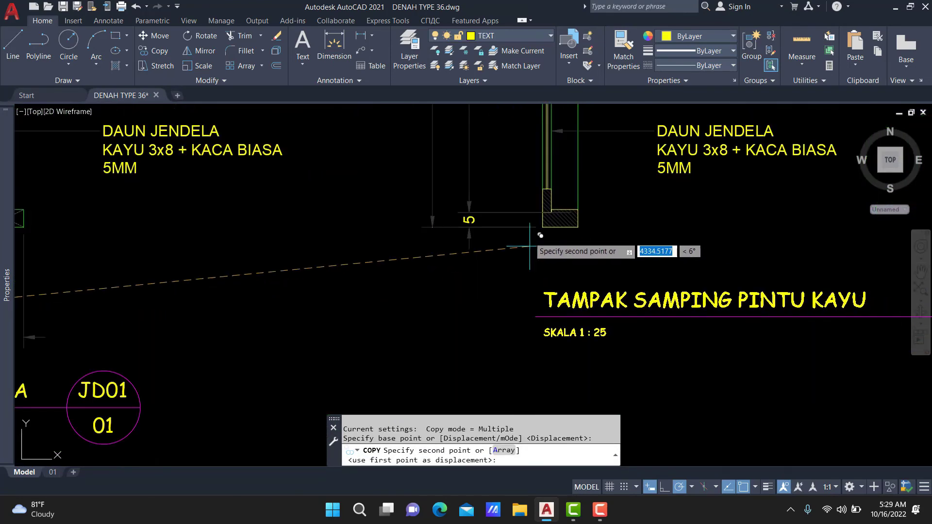
click(541, 307)
key(Return)
Add a 12 linear dimension across the frame sill of the side section.
text(DLI)
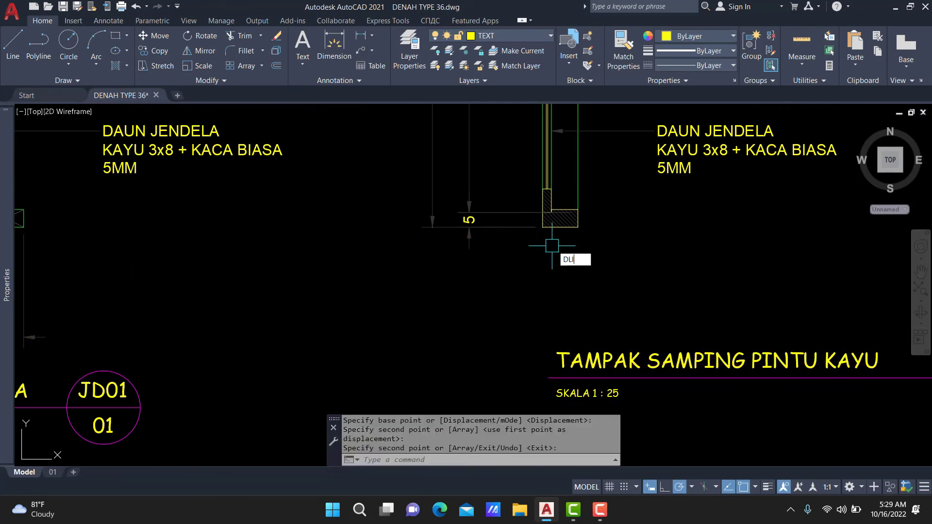
key(Return)
click(543, 226)
click(578, 226)
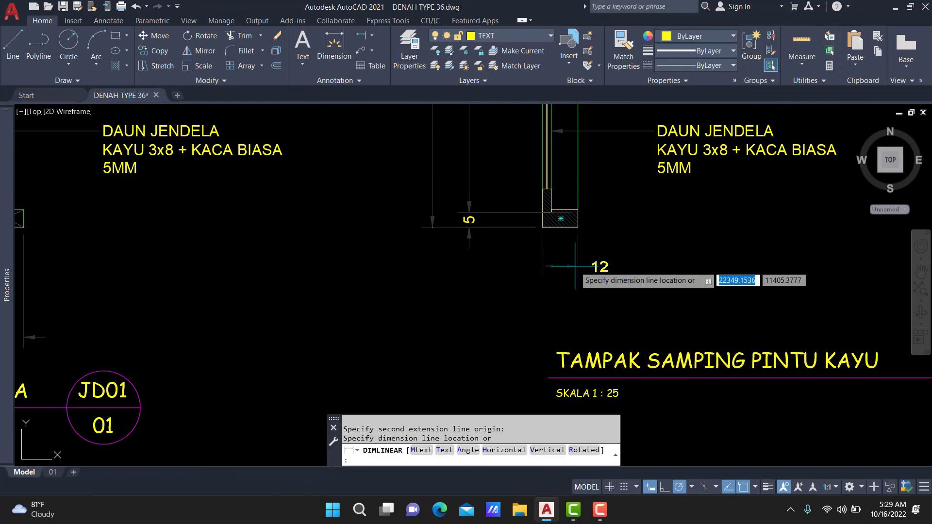
key(Return)
click(597, 307)
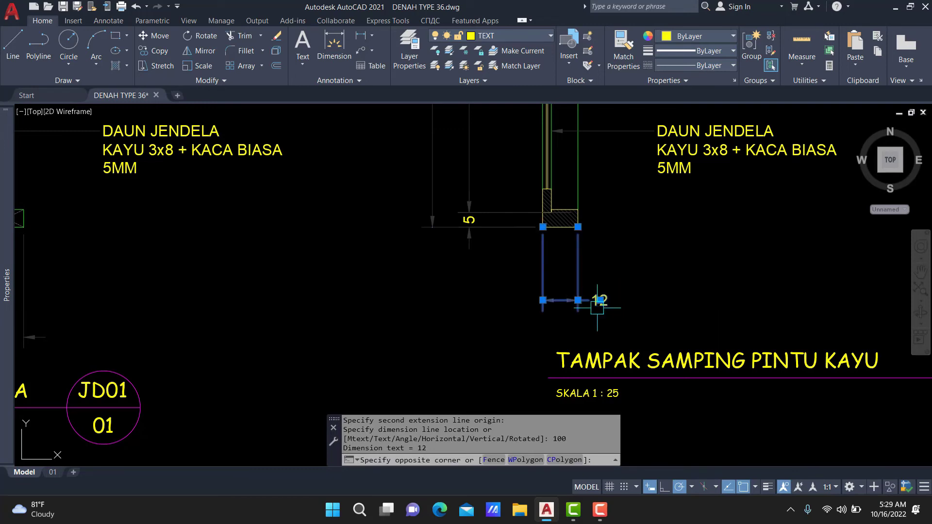
click(601, 300)
scroll(563, 303, up, 3)
scroll(563, 303, up, 1)
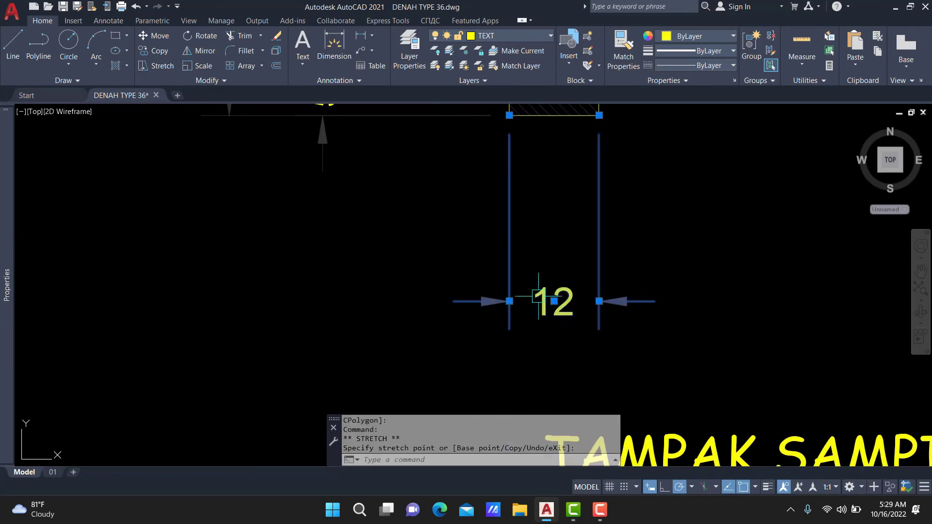
scroll(569, 295, down, 5)
key(Escape)
Rename the side view title from TAMPAK SAMPING PINTU KAYU to TAMPAK SAMPING JENDELA KAYU.
middle_drag(626, 306, 571, 314)
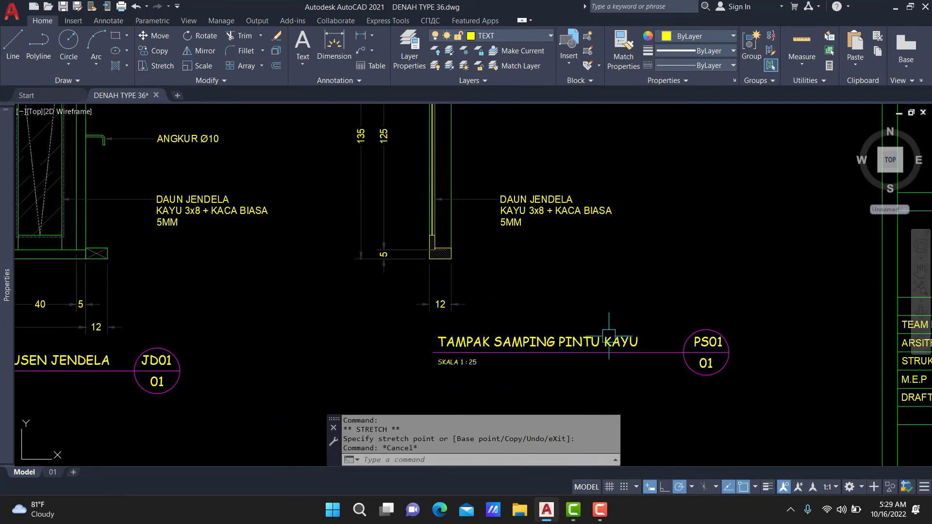
click(587, 342)
double_click(585, 342)
drag(565, 345, 609, 346)
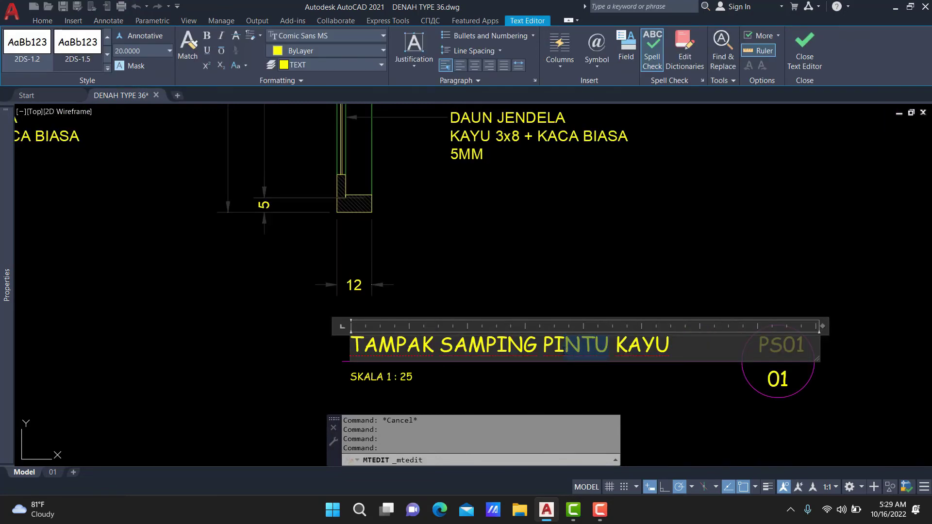
text(JKEN)
key(BackSpace)
key(BackSpace)
key(BackSpace)
text(ENDELA)
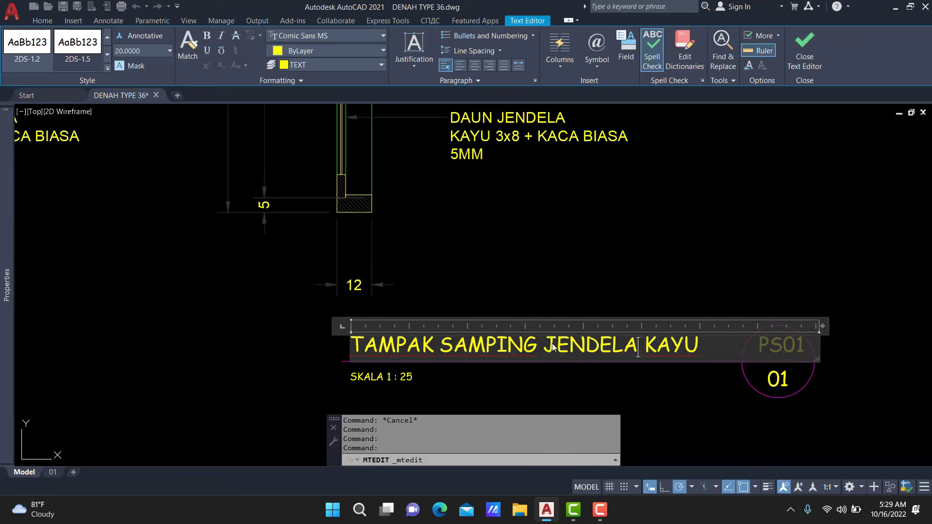
click(736, 284)
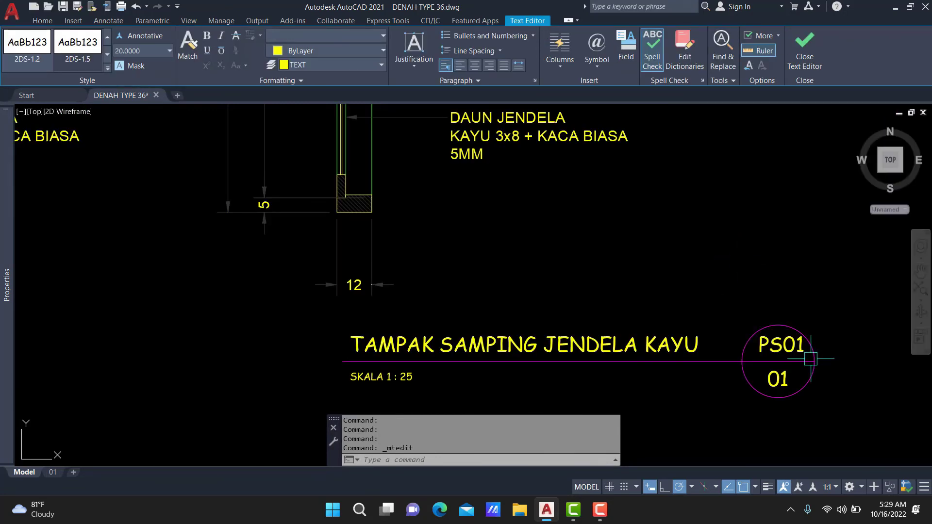
Change the side view tag from PS01 to JD01.
scroll(787, 345, up, 2)
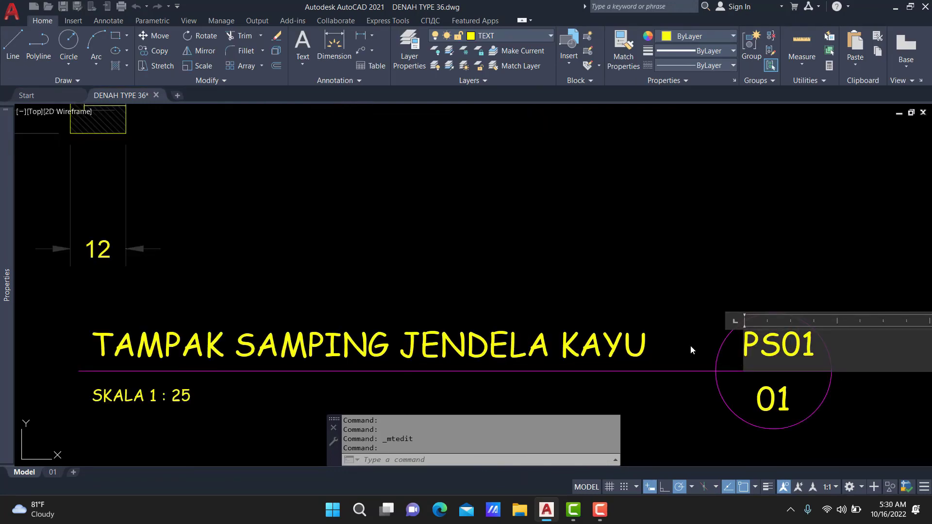
double_click(762, 345)
text(JD)
click(772, 262)
scroll(722, 322, down, 2)
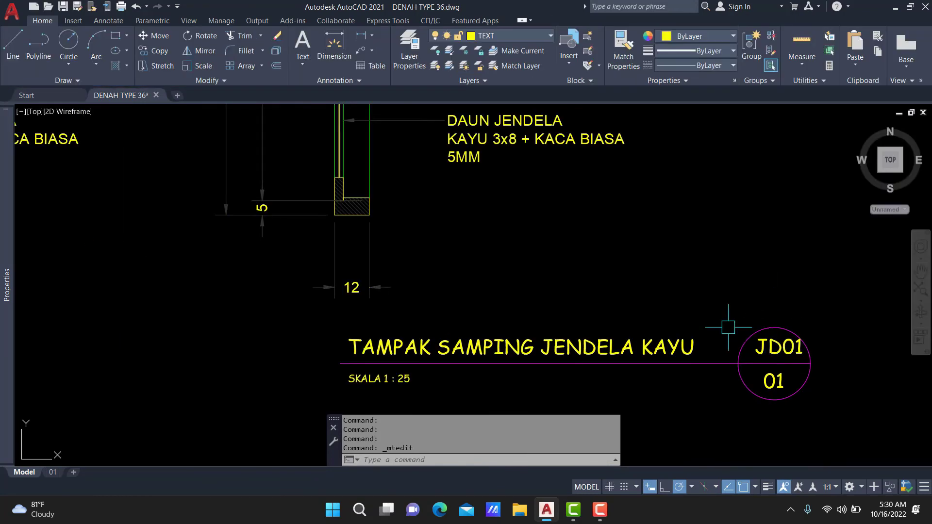
scroll(631, 311, down, 4)
scroll(583, 293, up, 2)
Copy the door detail's title and tag to below the casement top view.
middle_drag(519, 285, 111, 334)
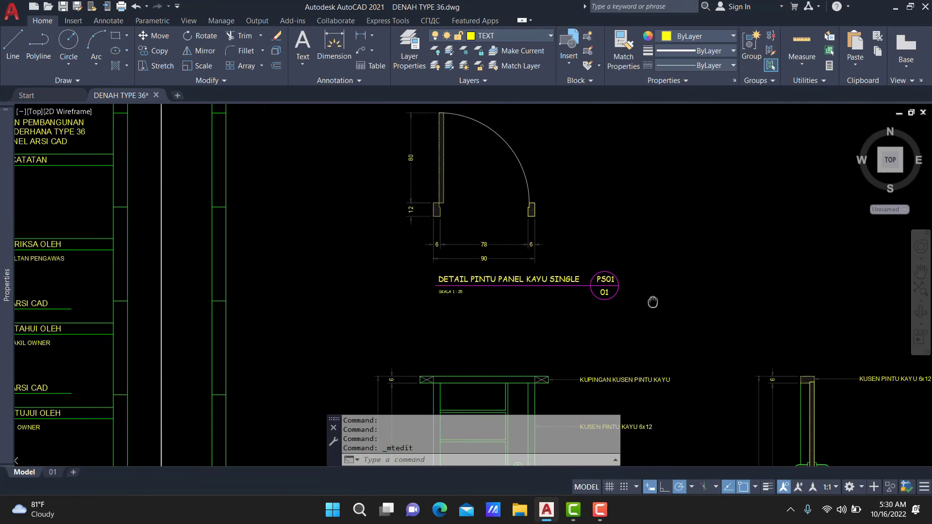
click(651, 301)
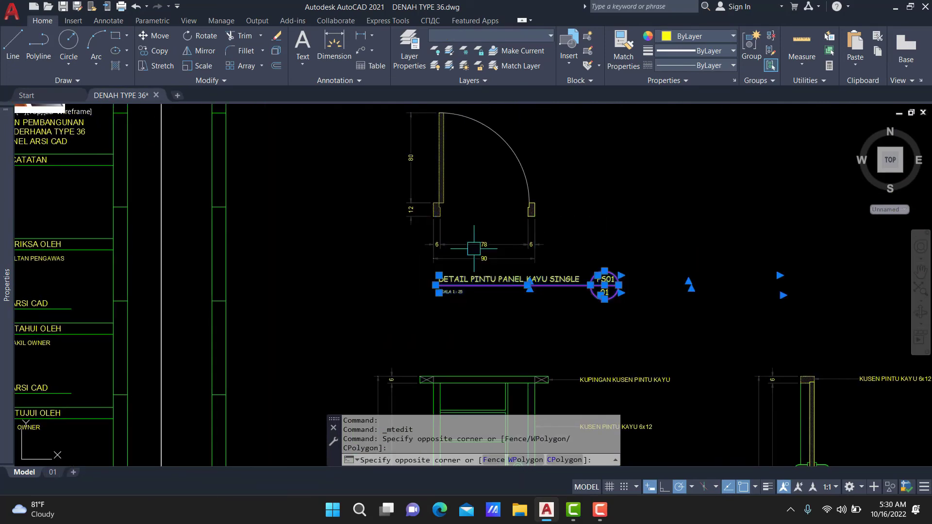
text(c)
scroll(462, 256, up, 2)
text(o)
key(Return)
scroll(427, 259, up, 4)
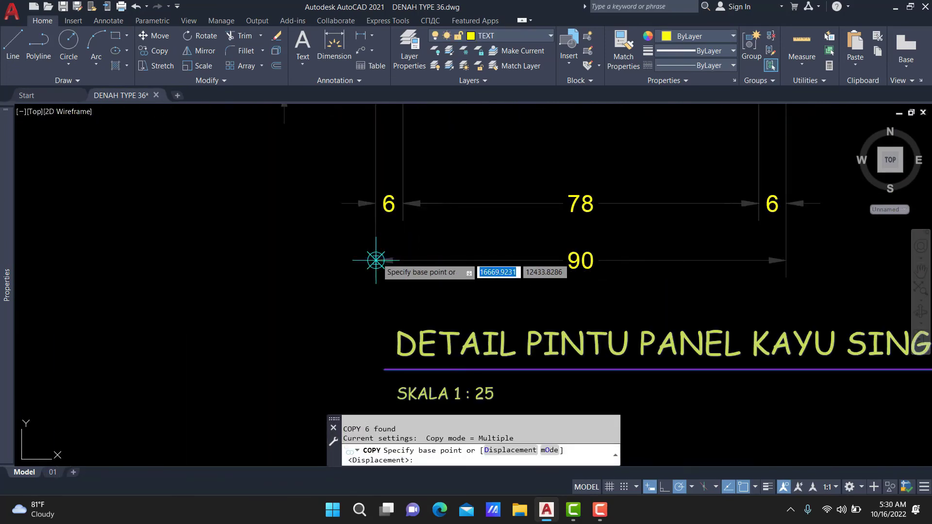
click(376, 261)
scroll(410, 264, down, 4)
scroll(485, 265, down, 3)
scroll(527, 264, up, 3)
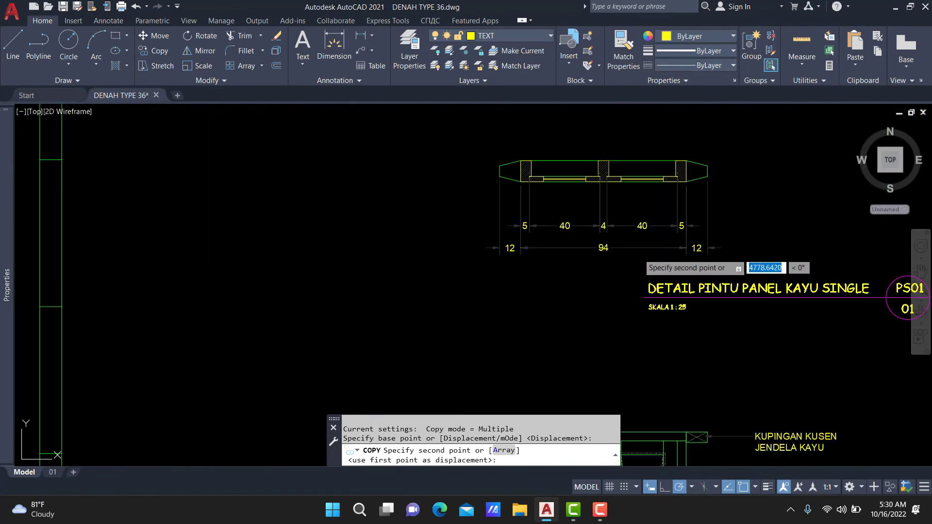
scroll(426, 245, up, 2)
click(437, 246)
key(Return)
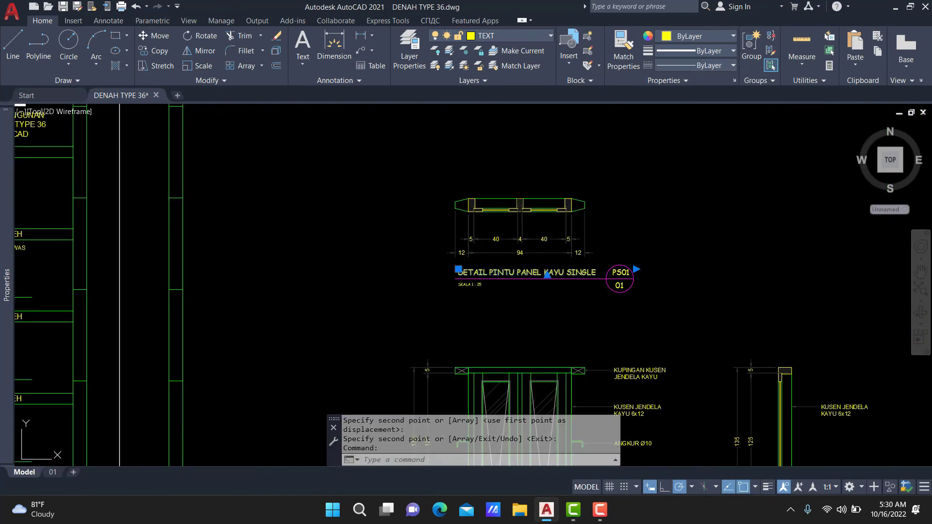
Retitle the copied heading DETAIL JENDELA KAYU CASEMENT.
scroll(502, 269, up, 2)
double_click(524, 271)
text(JENDELA)
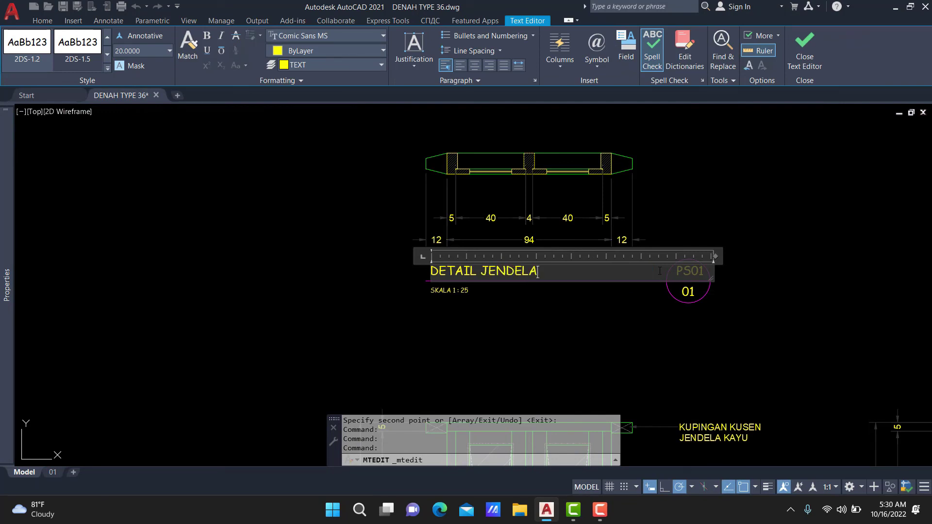
click(745, 205)
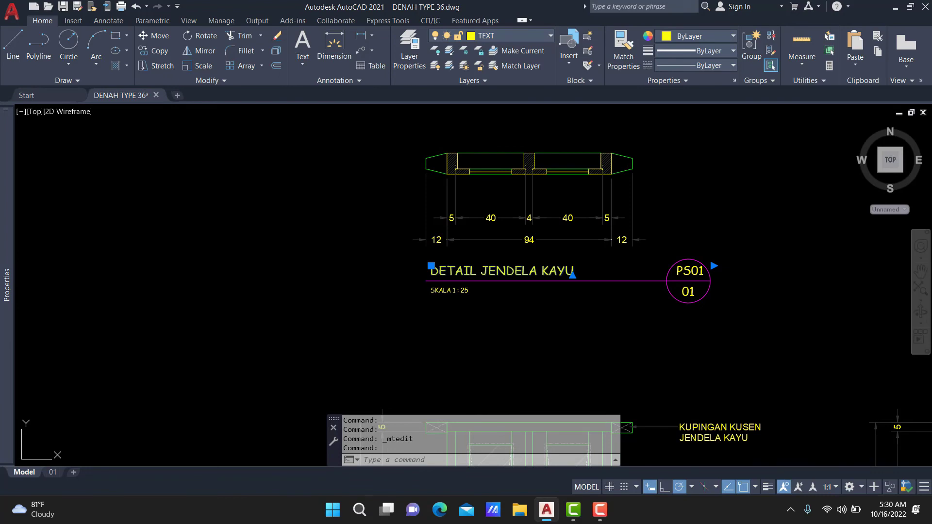
double_click(573, 272)
text(CASEMENT)
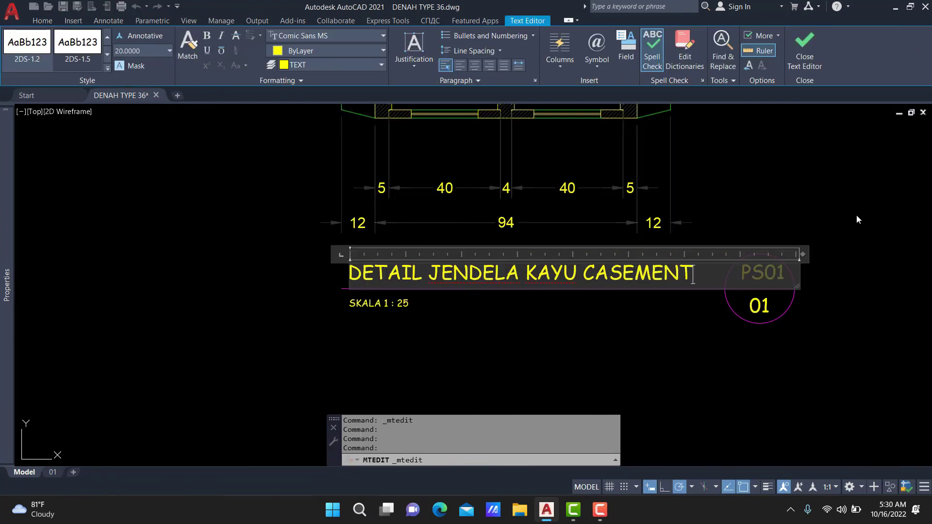
click(849, 212)
scroll(843, 208, up, 2)
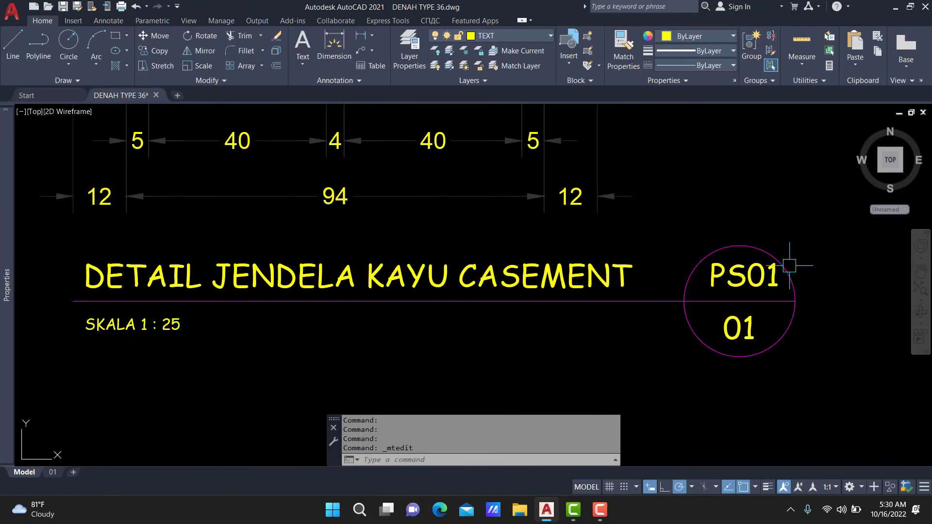
scroll(797, 254, up, 2)
Change the casement tag from PS01 to JD01, reposition it, and regenerate the display.
double_click(689, 279)
drag(720, 281, 650, 266)
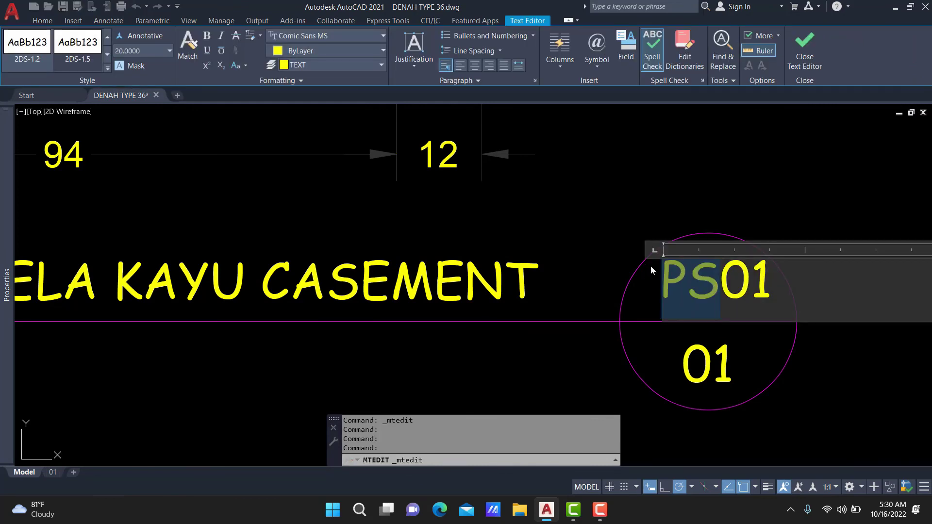
text(JD)
click(754, 194)
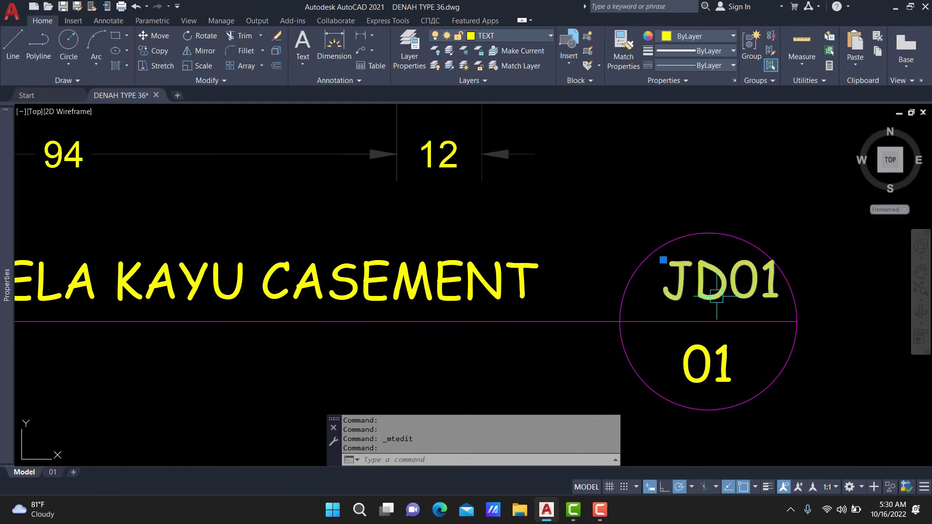
key(Return)
click(696, 181)
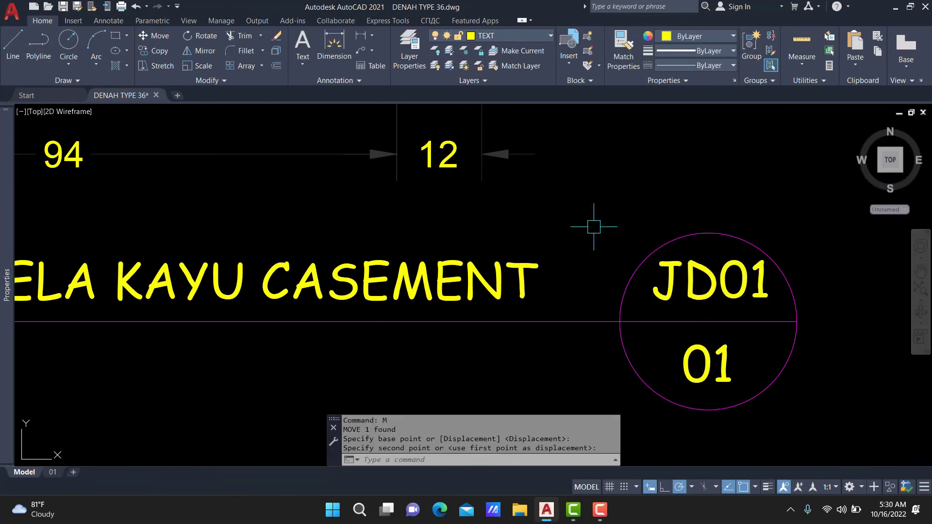
scroll(595, 226, down, 8)
text(RE)
scroll(602, 238, down, 3)
key(Return)
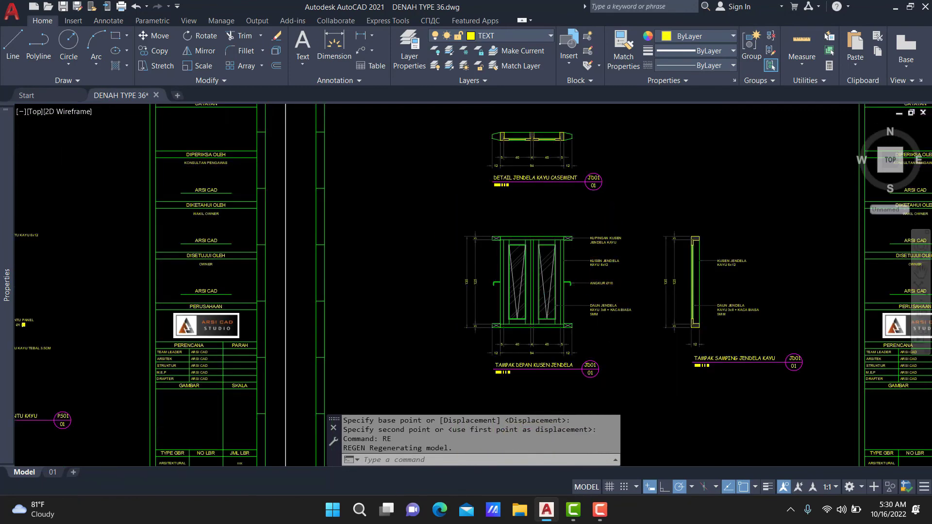
Pan and zoom across the sheet to review the front elevation, side view and casement top view.
scroll(577, 323, up, 6)
middle_drag(576, 322, 572, 219)
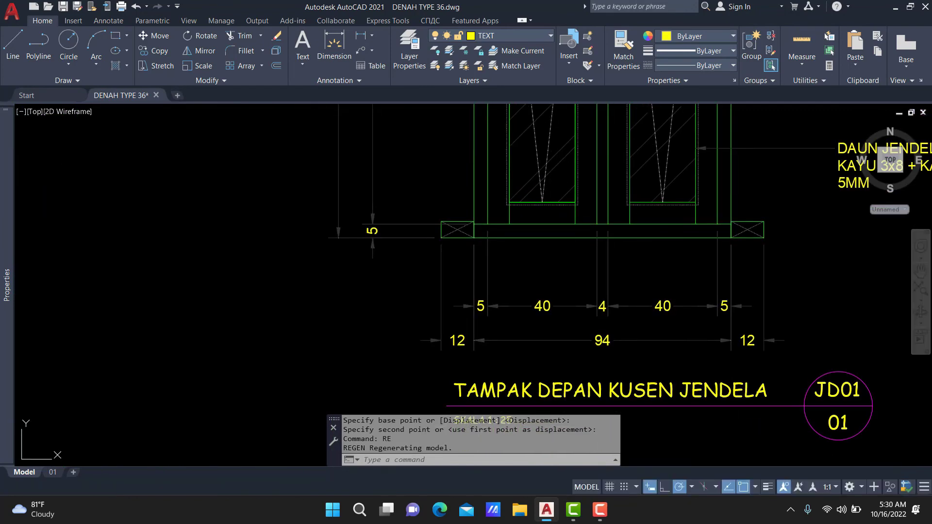
scroll(571, 211, down, 2)
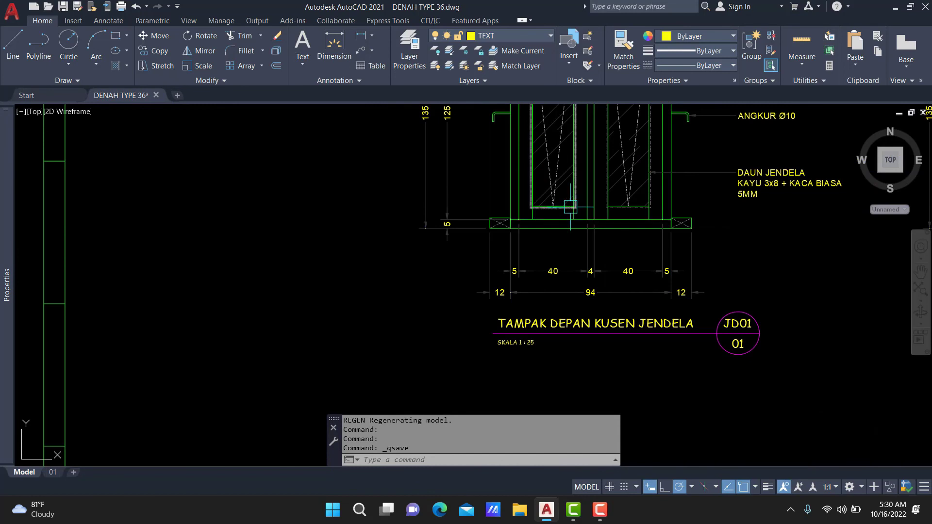
middle_drag(572, 204, 496, 303)
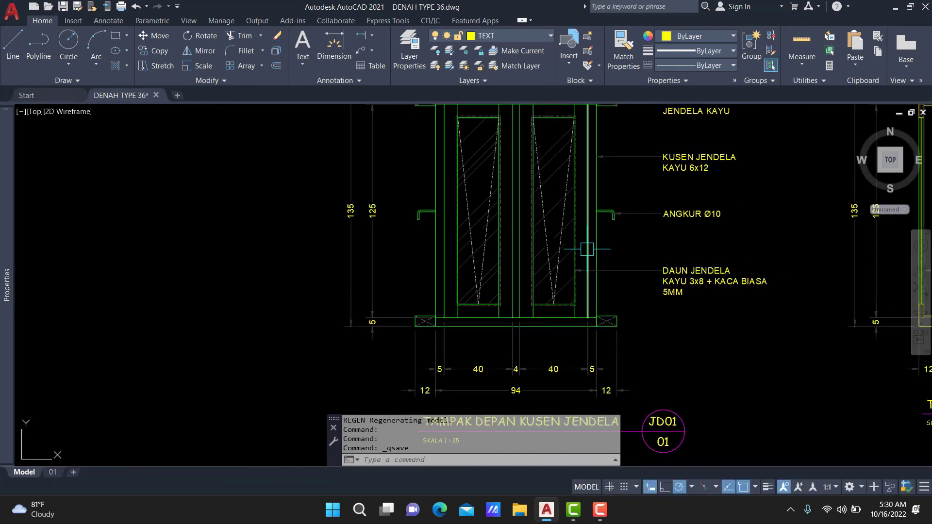
scroll(586, 248, down, 3)
middle_drag(519, 281, 469, 298)
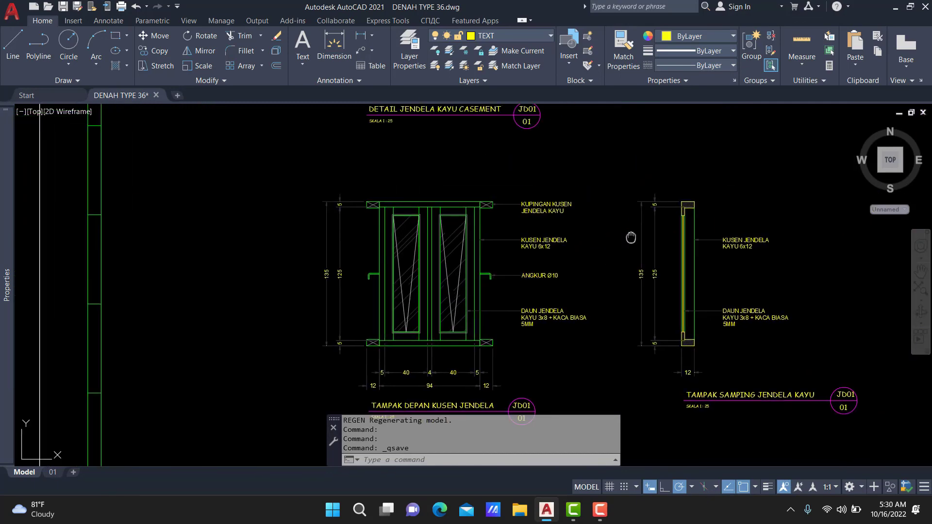
middle_drag(630, 237, 587, 396)
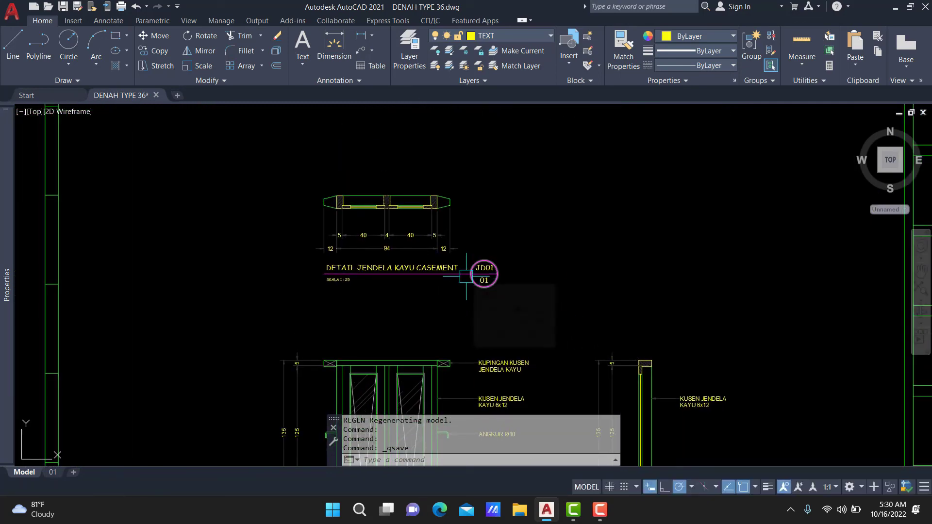
middle_drag(463, 267, 474, 213)
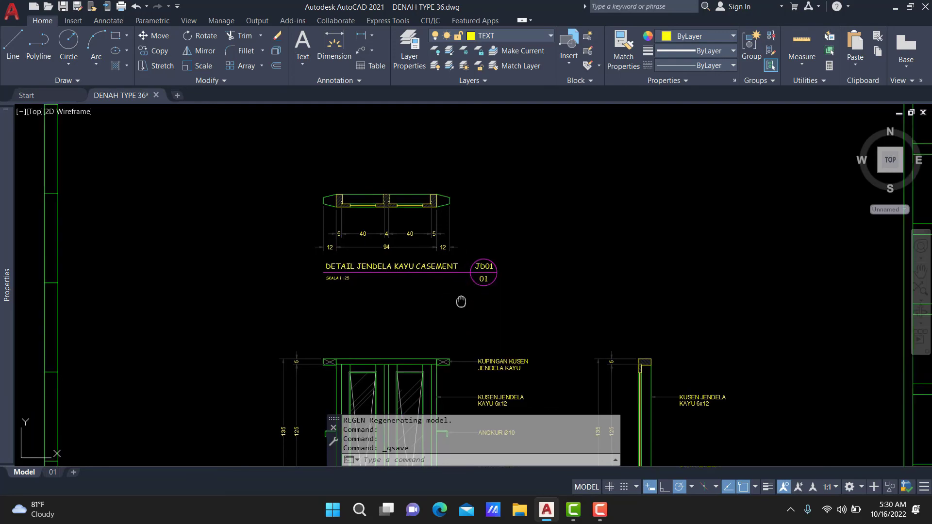